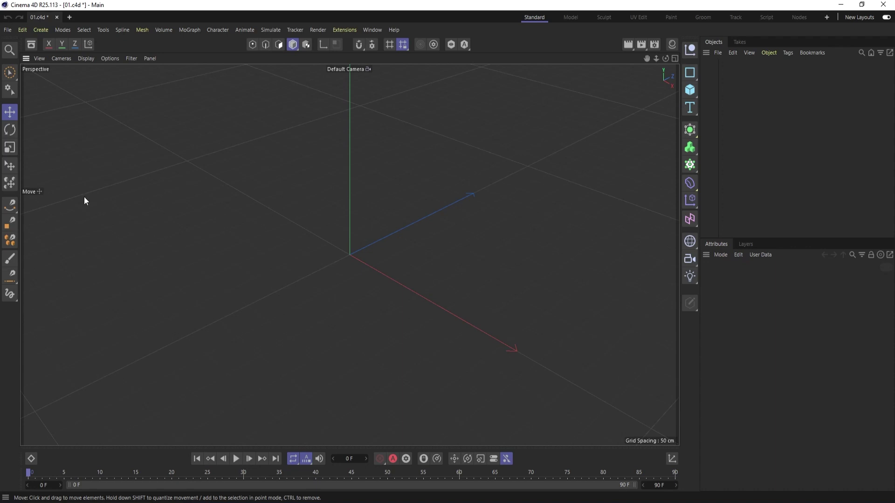
Switch from the new layouts to the classic Standard layout and widen the object and attribute managers
left_click(23, 194)
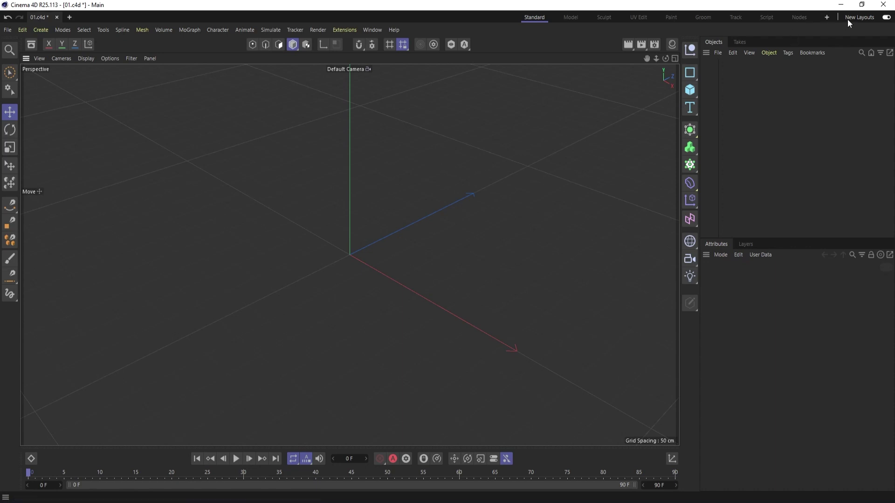
left_click(886, 17)
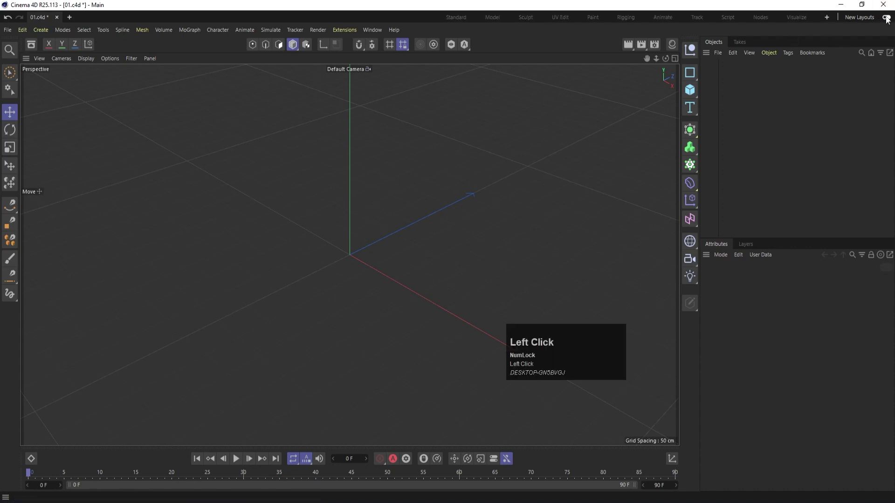
left_click(463, 18)
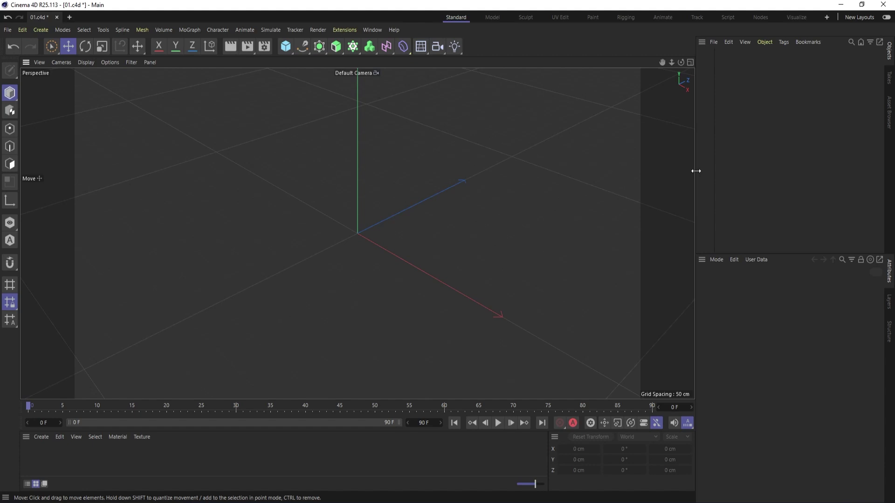
left_click_drag(696, 171, 595, 177)
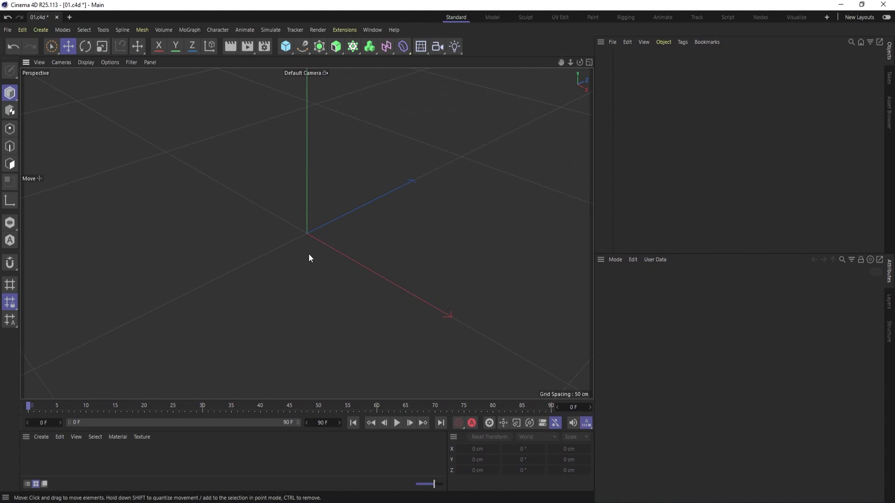
Add a cube at the scene origin and set its Y size to 20 cm
left_click(287, 47)
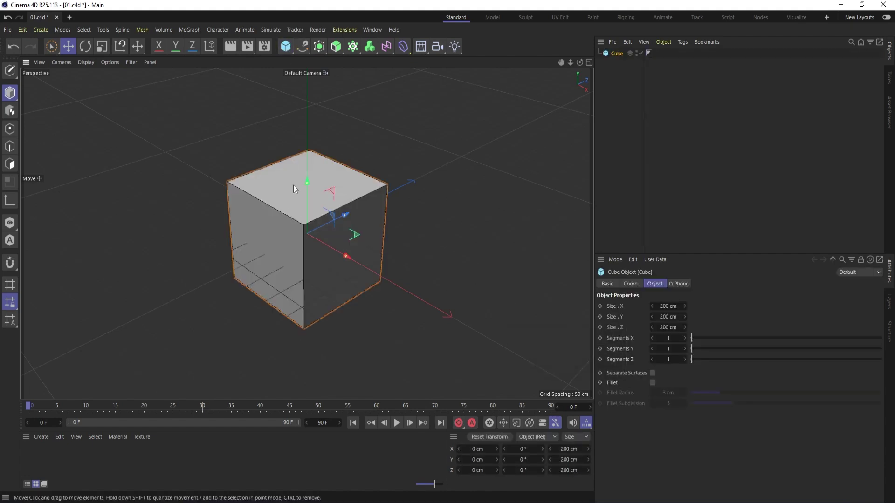
left_click(666, 317)
double_click(668, 317)
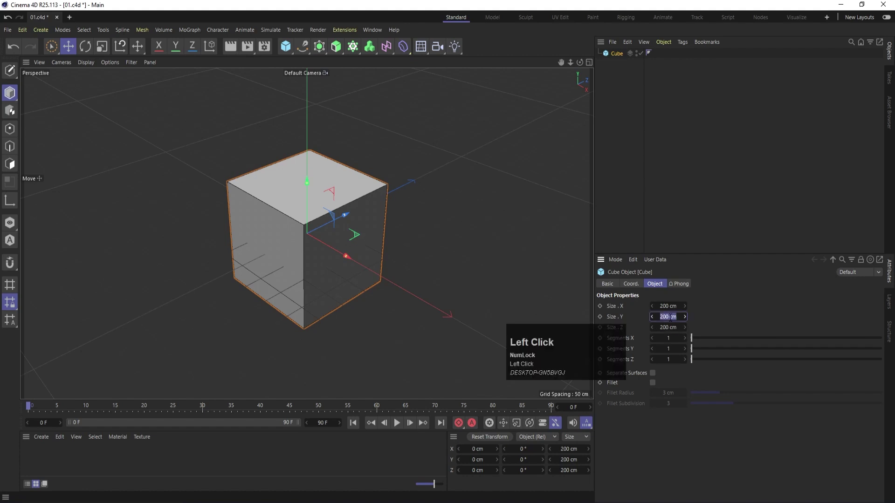
type("20")
key("Return")
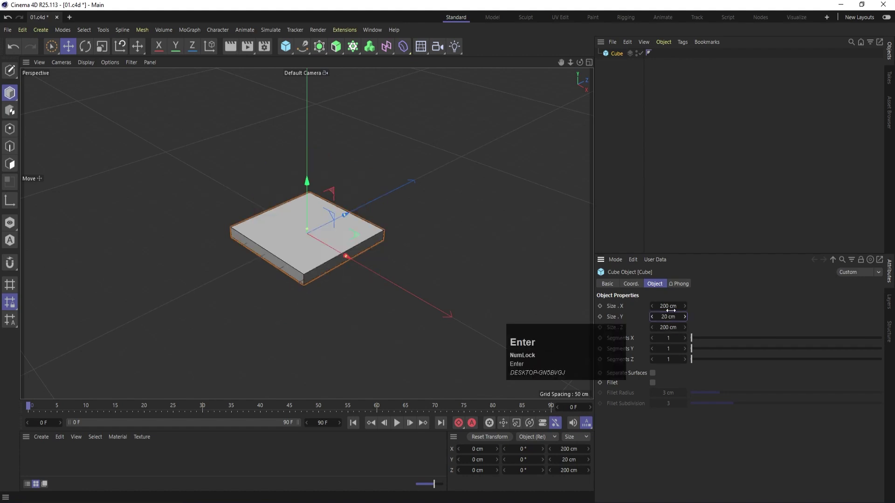
Try Z sizes of 20 cm and 40 cm on the flattened cube
left_click(671, 306)
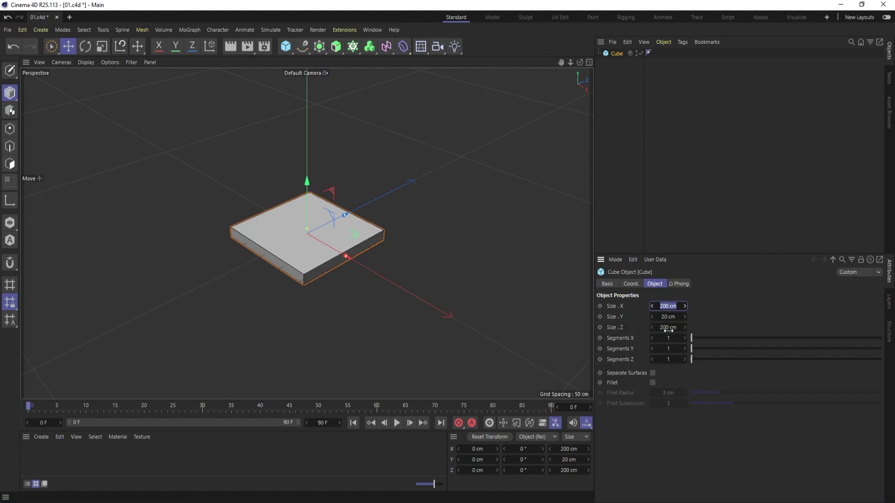
left_click(667, 328)
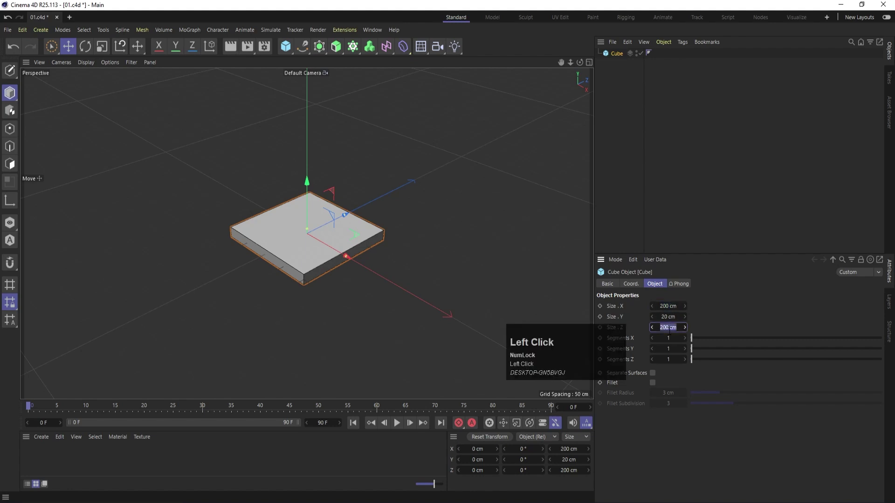
type("20")
key("Return")
left_click(668, 328)
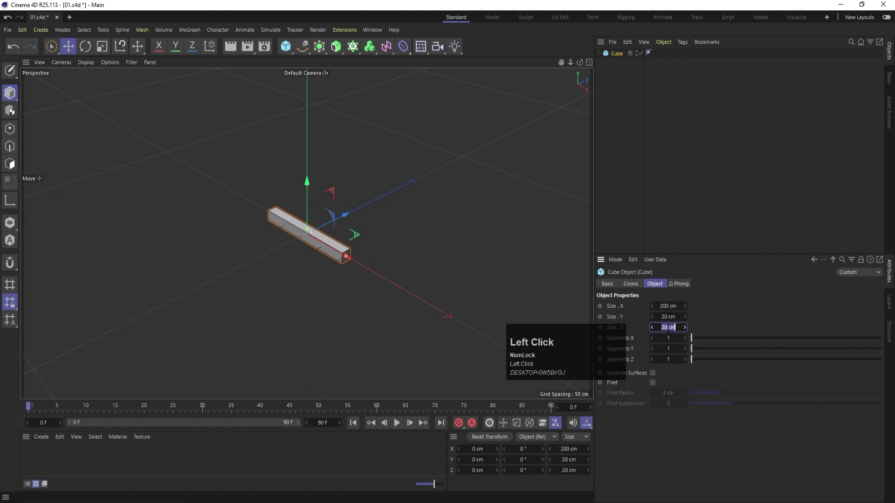
type("40")
key("Return")
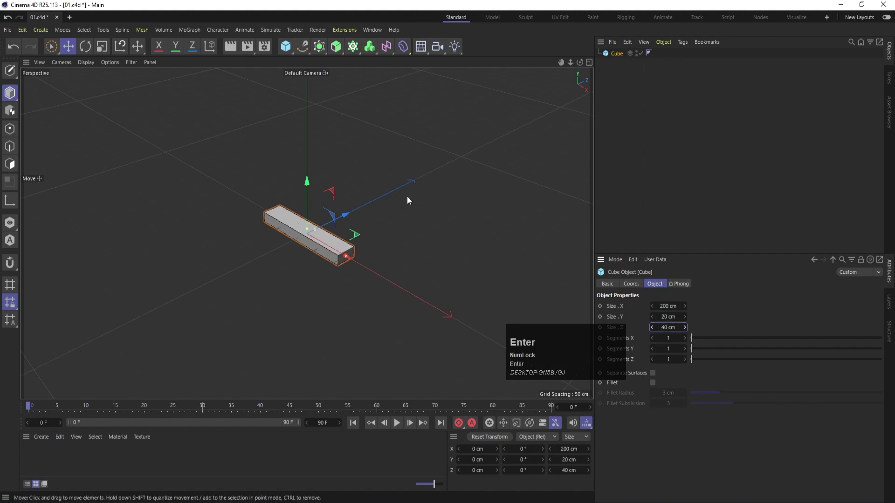
Set the cube's Z size to 60 cm and deselect the cube
left_click(418, 192)
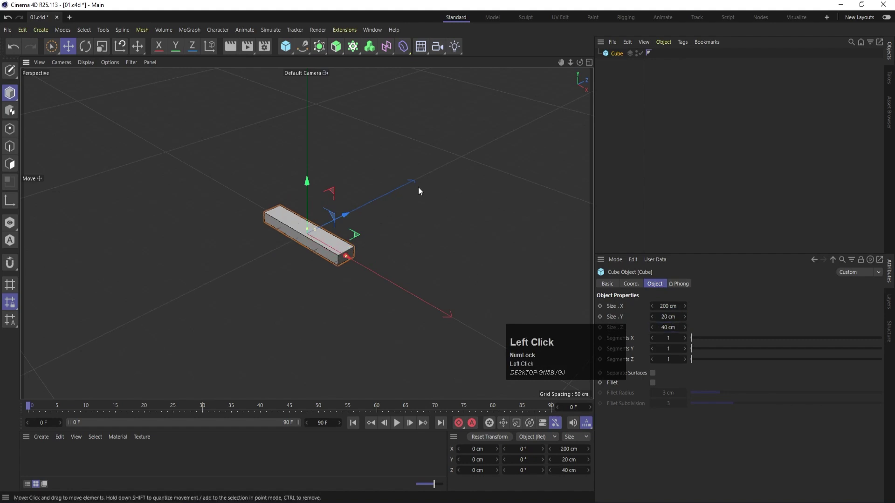
left_click(331, 234)
left_click(668, 327)
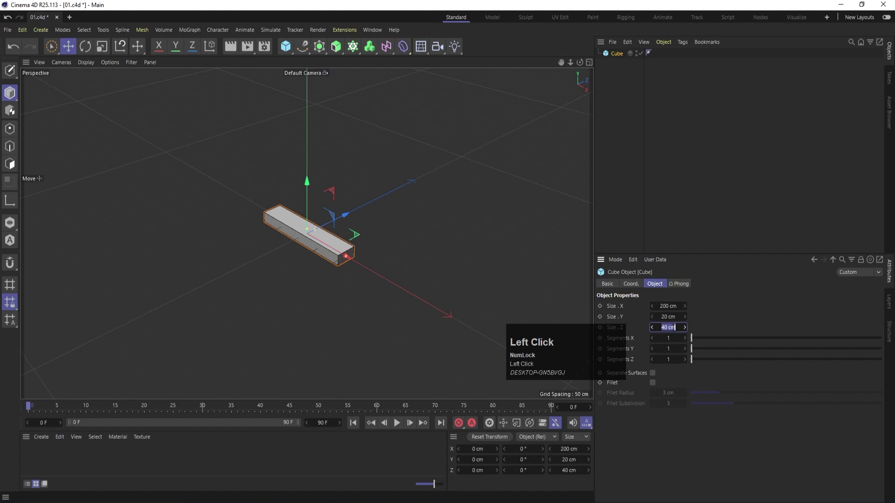
key("Return")
left_click(464, 183)
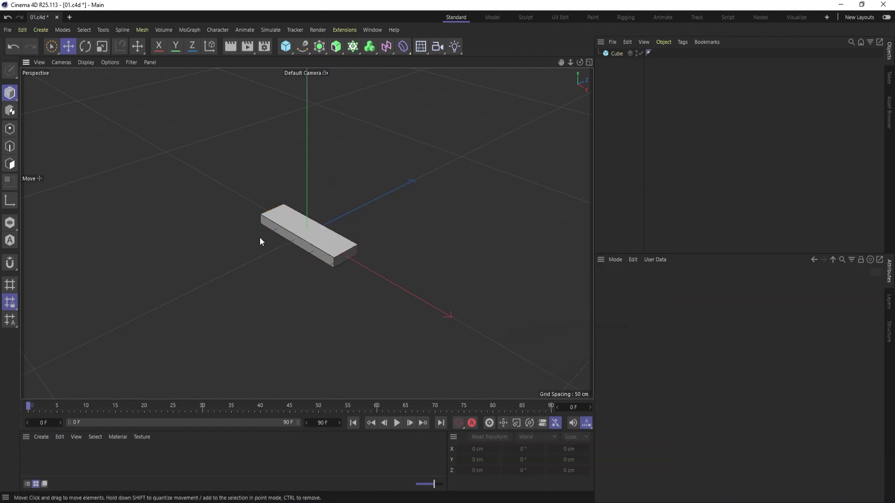
left_click(324, 48)
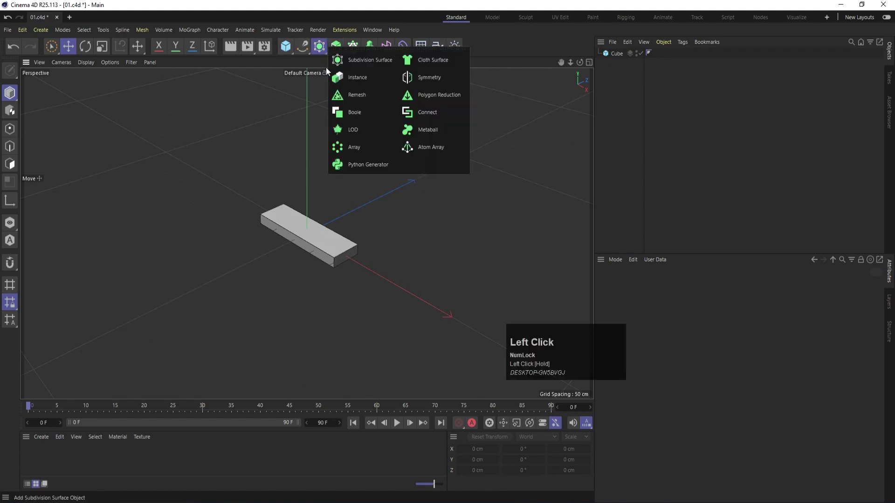
left_click(292, 111)
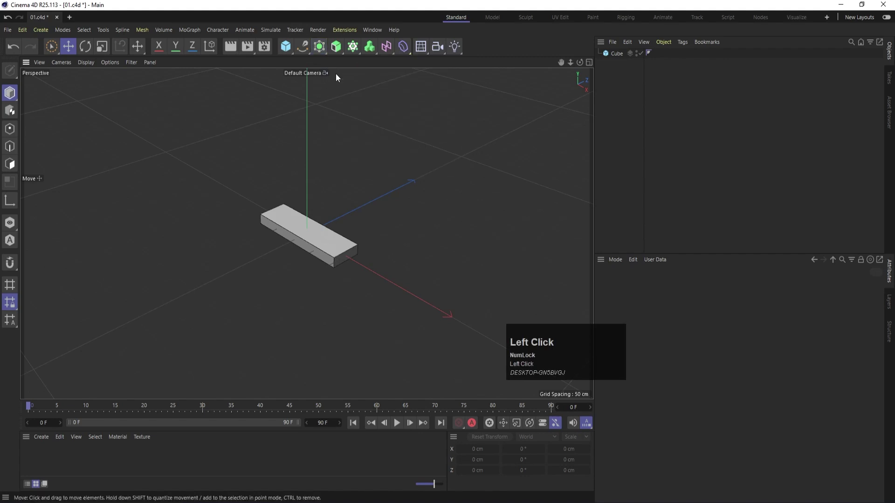
left_click(337, 49)
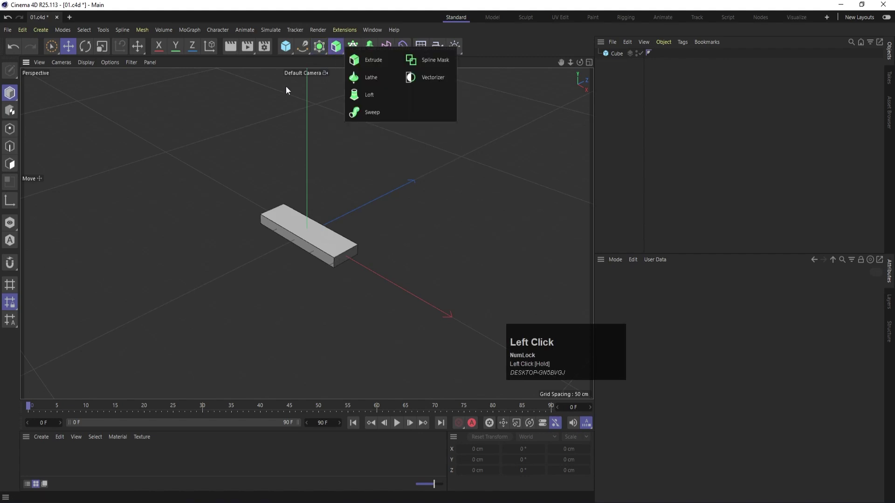
left_click(294, 131)
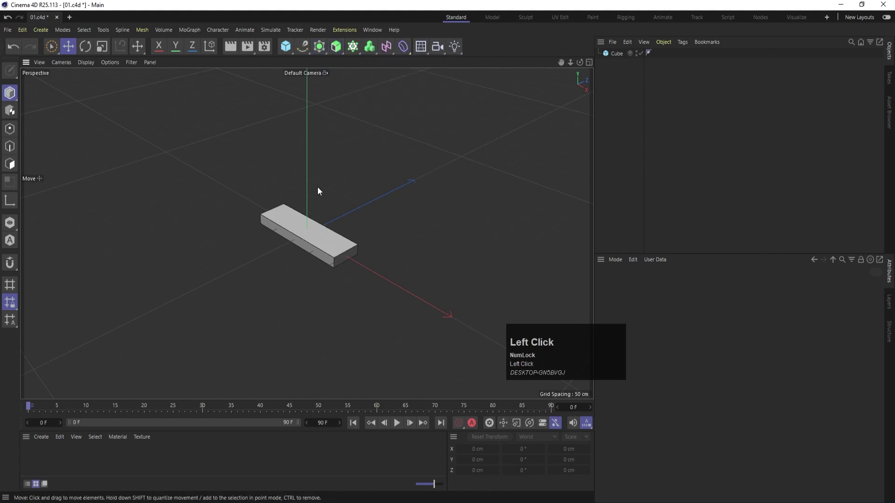
Add a Cloner object and make the cube its child
left_click(350, 50)
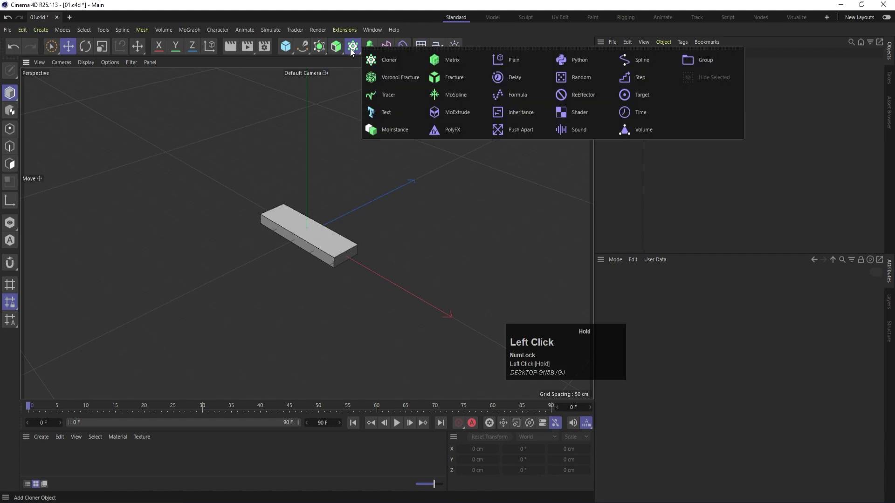
left_click(373, 61)
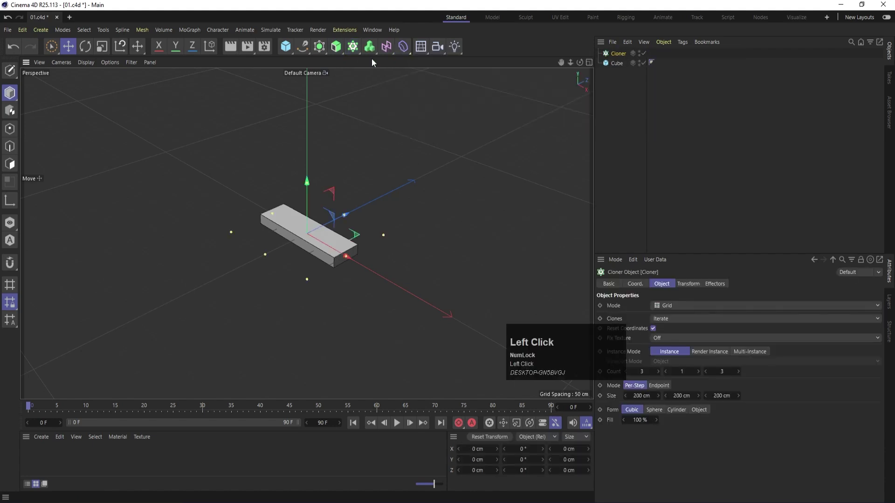
left_click(614, 105)
left_click(615, 63)
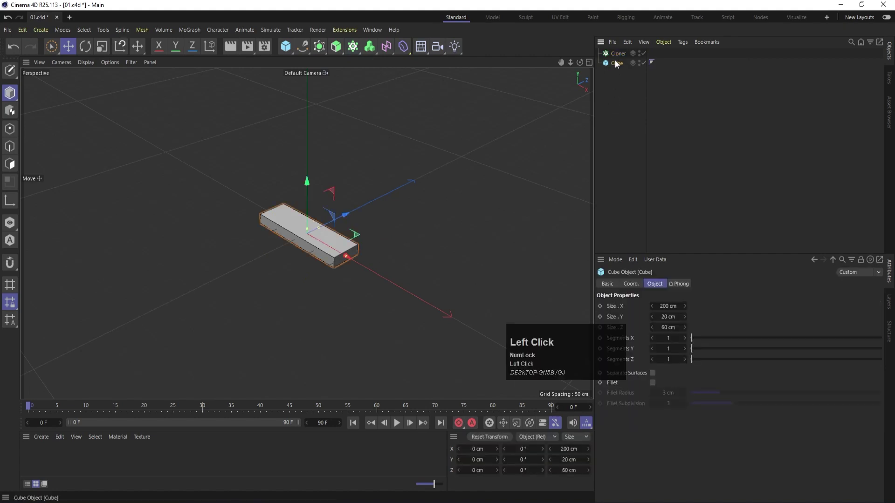
left_click_drag(615, 63, 613, 53)
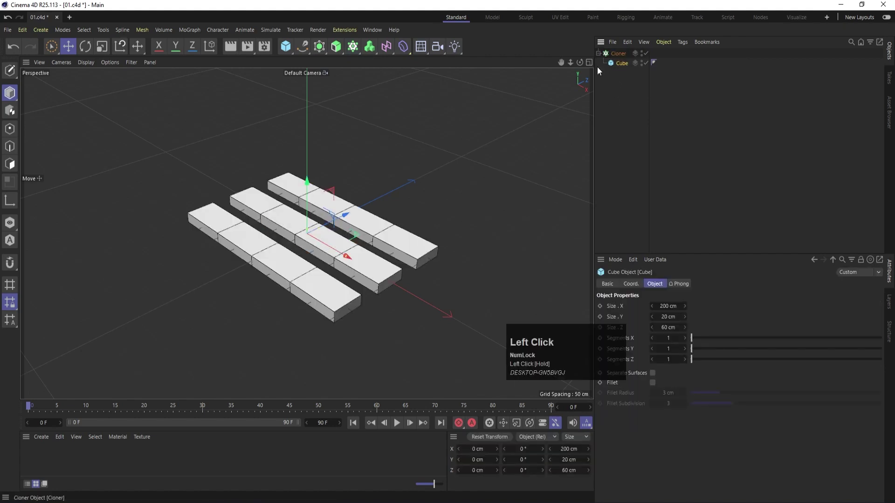
left_click(198, 29)
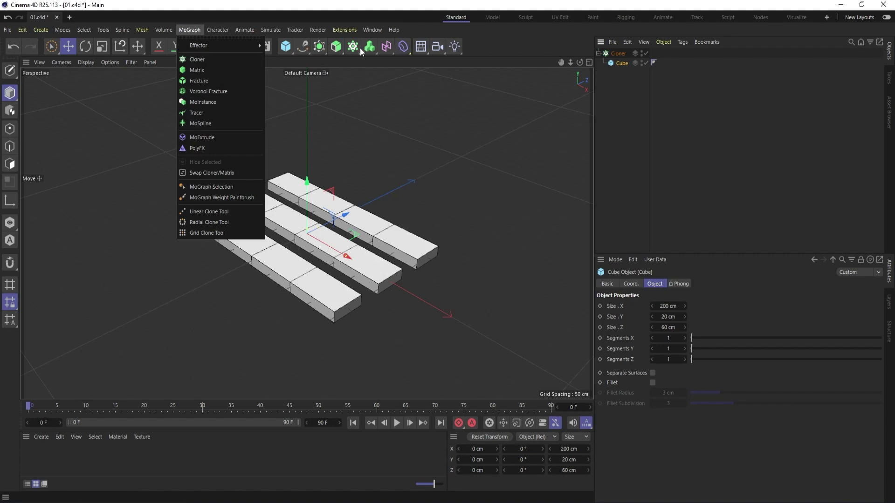
left_click(628, 163)
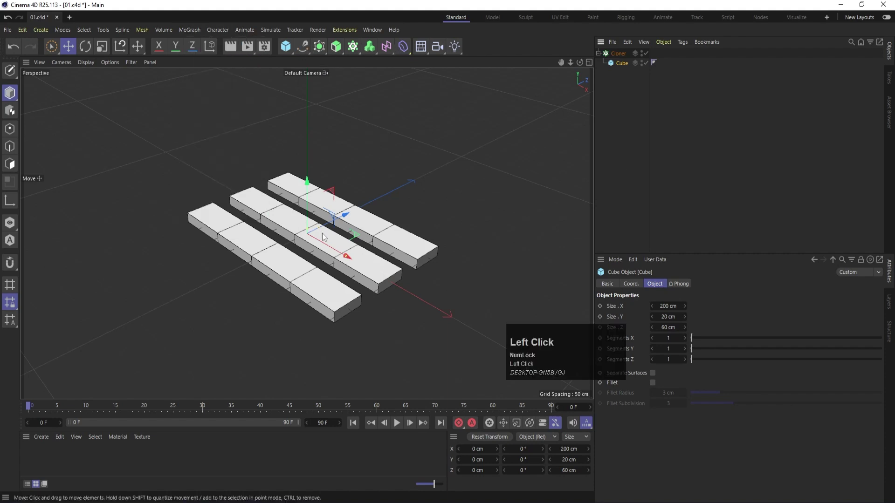
Set the Cloner's mode to Linear and its clone count to 4
left_click(615, 54)
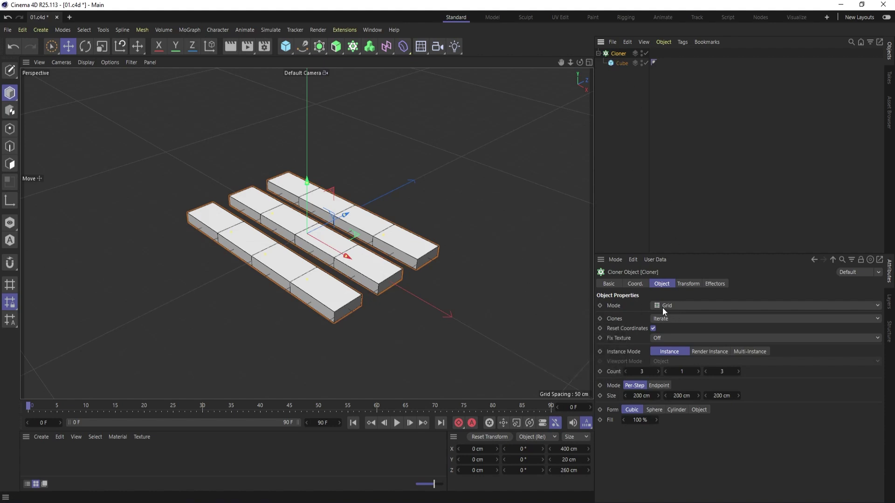
left_click(683, 307)
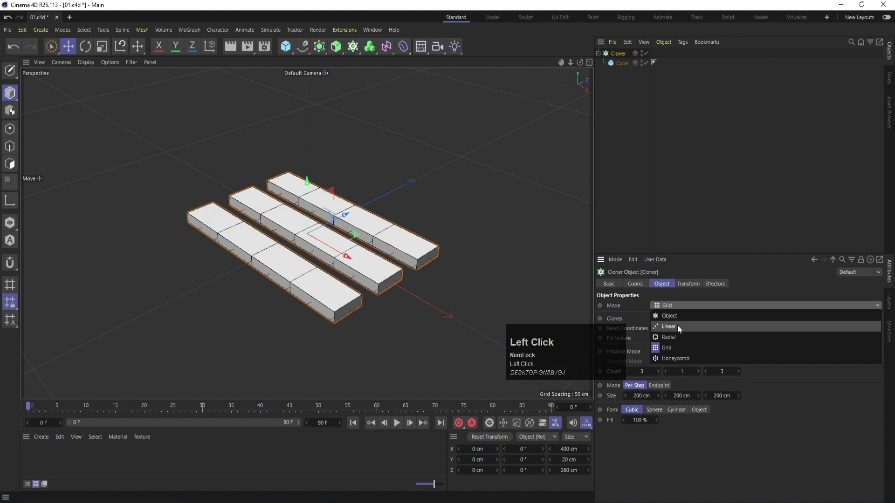
left_click(678, 327)
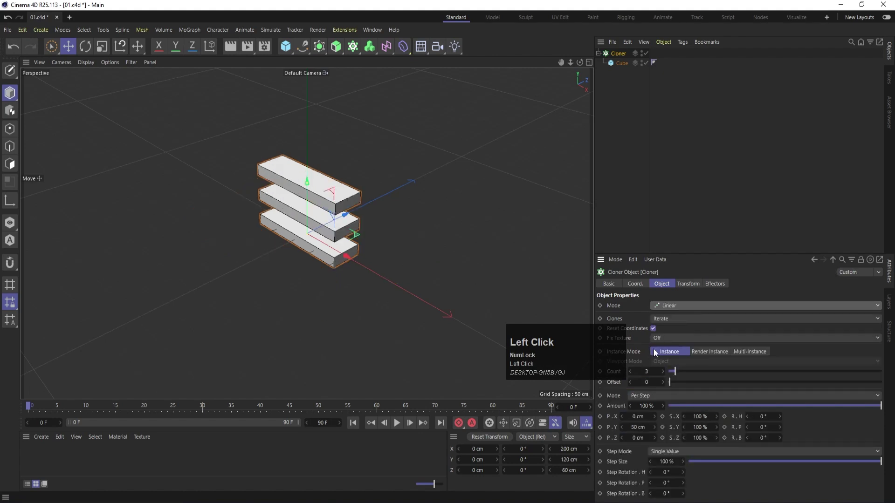
mouse_move(674, 372)
left_mouse_down()
mouse_move(687, 370)
mouse_move(676, 371)
left_mouse_up()
Examine the vertical stack of clones from a slightly different angle and distance
scroll(370, 263, "down", 3)
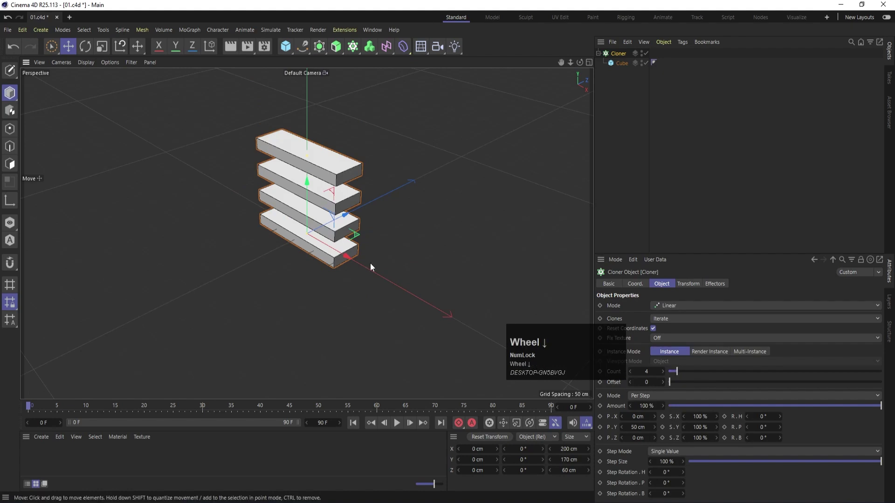
scroll(370, 263, "up", 2)
scroll(370, 263, "down", 2)
scroll(370, 265, "down", 1)
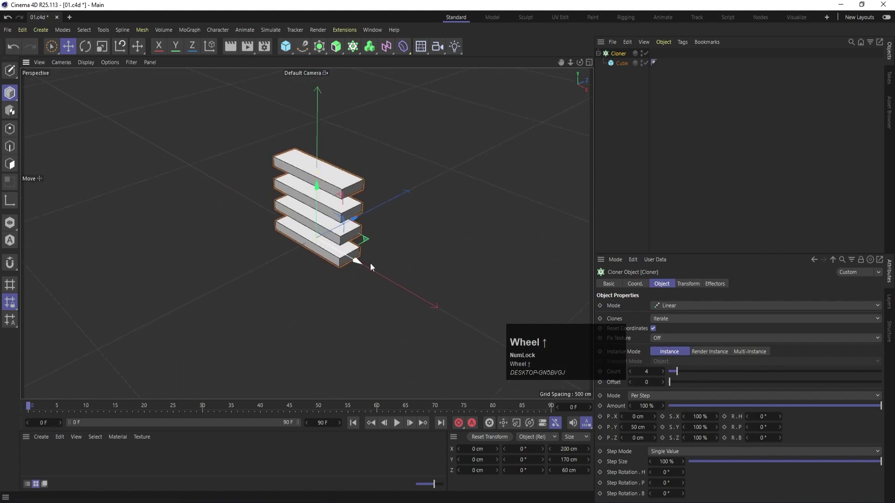
mouse_move(372, 190)
middle_mouse_down("alt")
mouse_move(348, 221)
mouse_move(366, 204)
middle_mouse_up("alt")
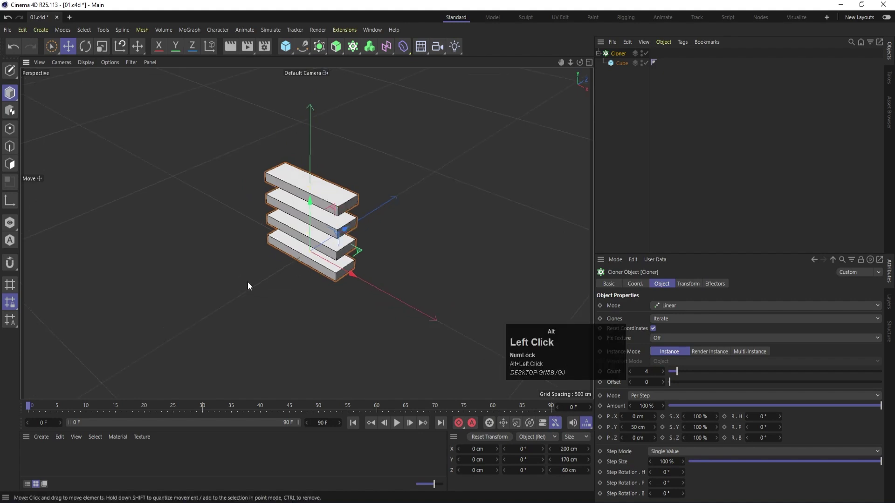
mouse_move(248, 286)
left_mouse_down("alt")
mouse_move(273, 281)
mouse_move(220, 276)
mouse_move(265, 272)
mouse_move(234, 273)
left_mouse_up("alt")
mouse_move(381, 222)
middle_mouse_down("alt")
mouse_move(262, 236)
mouse_move(393, 222)
mouse_move(440, 205)
mouse_move(267, 221)
mouse_move(360, 230)
middle_mouse_up("alt")
scroll(330, 258, "up", 3)
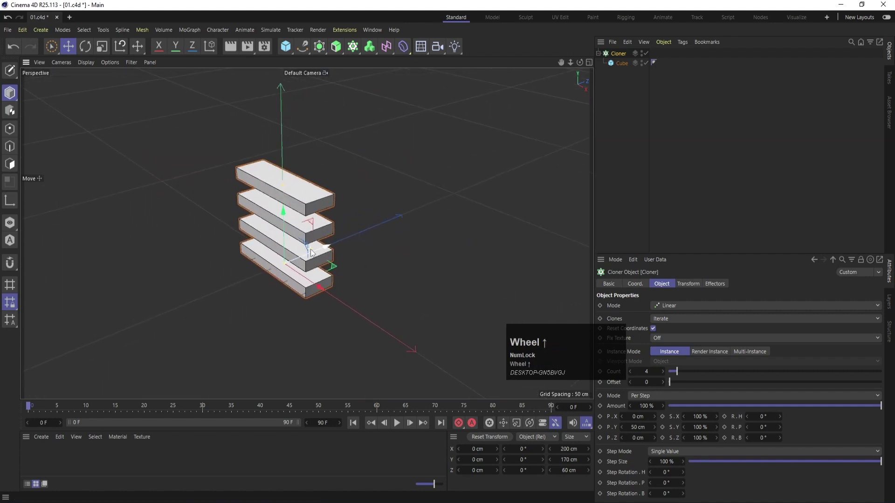
scroll(330, 257, "down", 3)
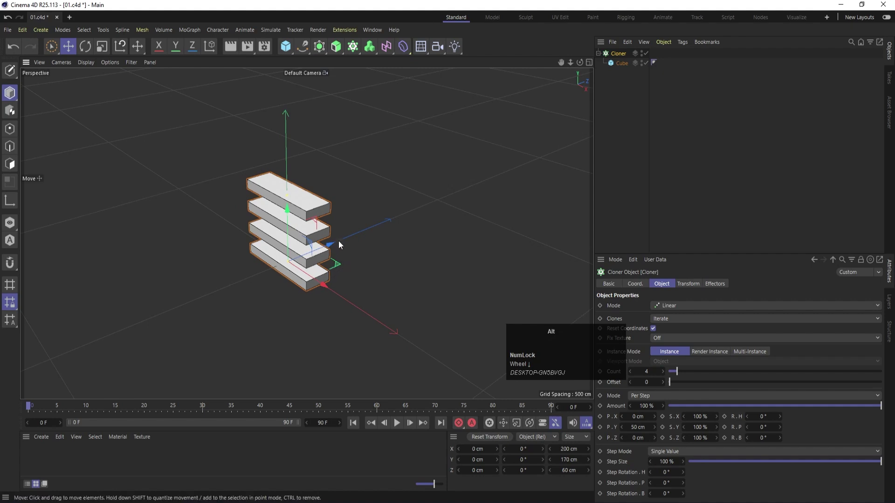
middle_click_drag(339, 240, 341, 237, "alt")
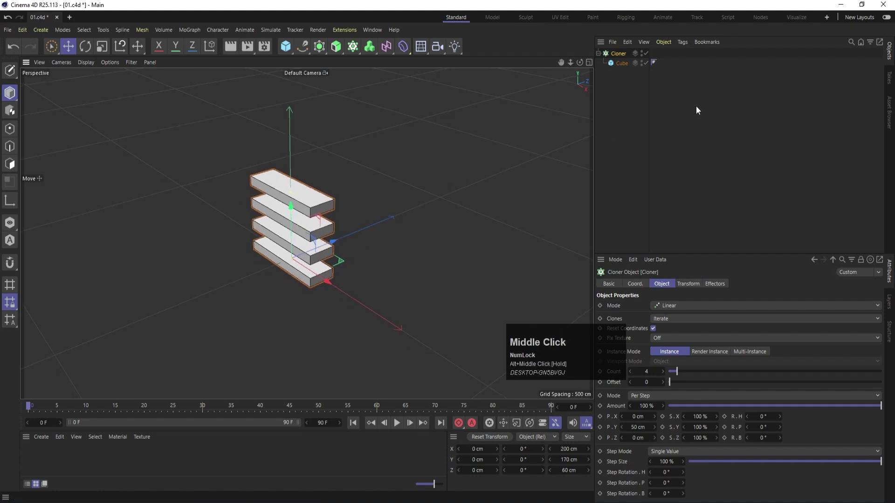
Set the Cloner's per-step Y position offset to 0 cm
left_click(639, 114)
left_click(618, 54)
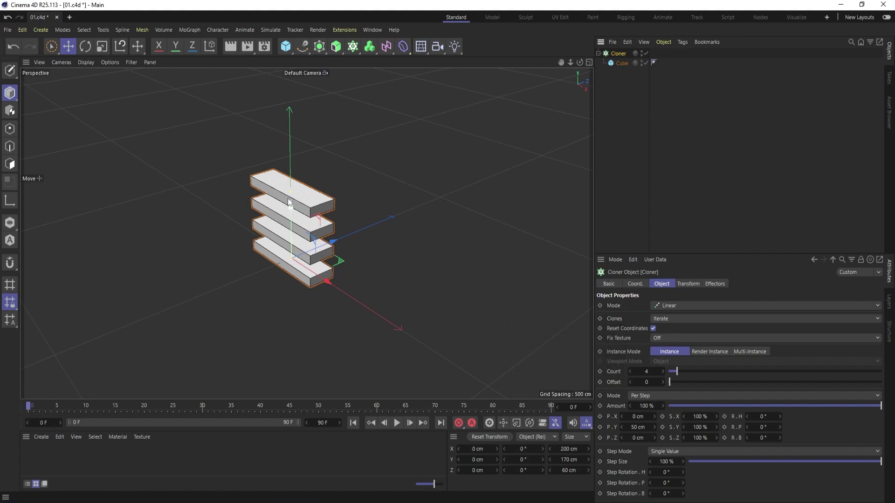
left_click(640, 428)
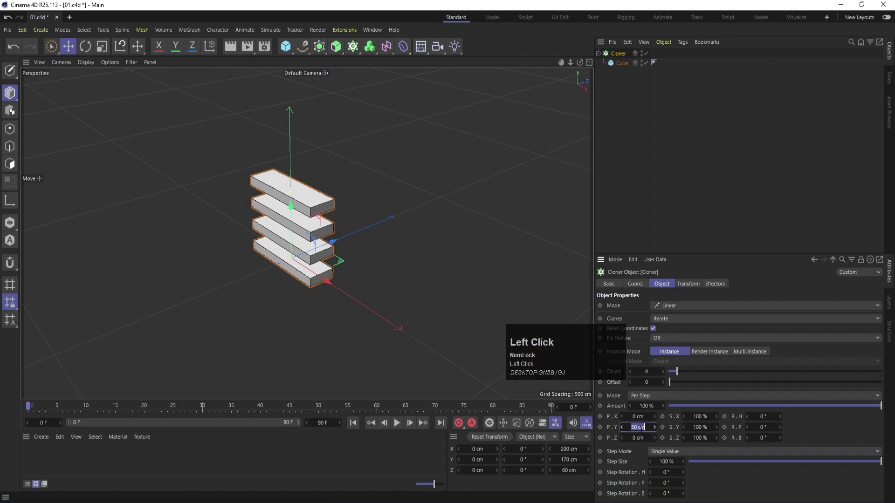
type("0")
key("Return")
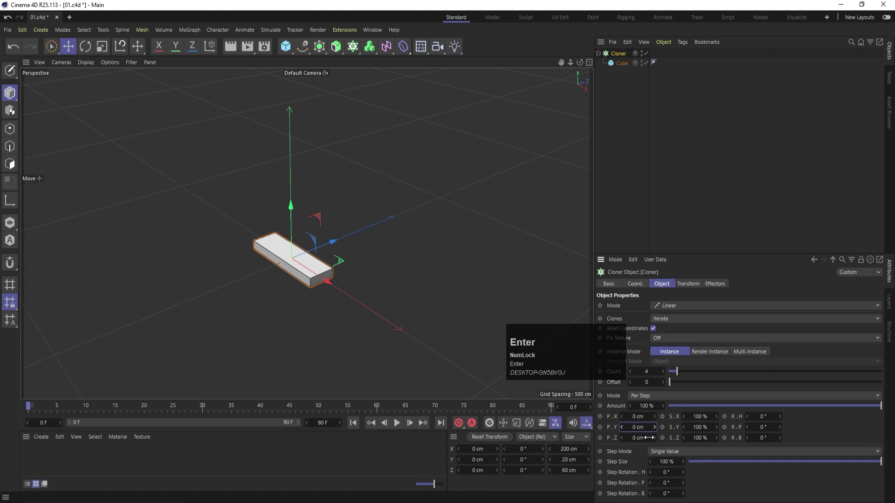
Check the cube's Z size, then set the Cloner's per-step Z position offset to 62 cm
left_click(623, 63)
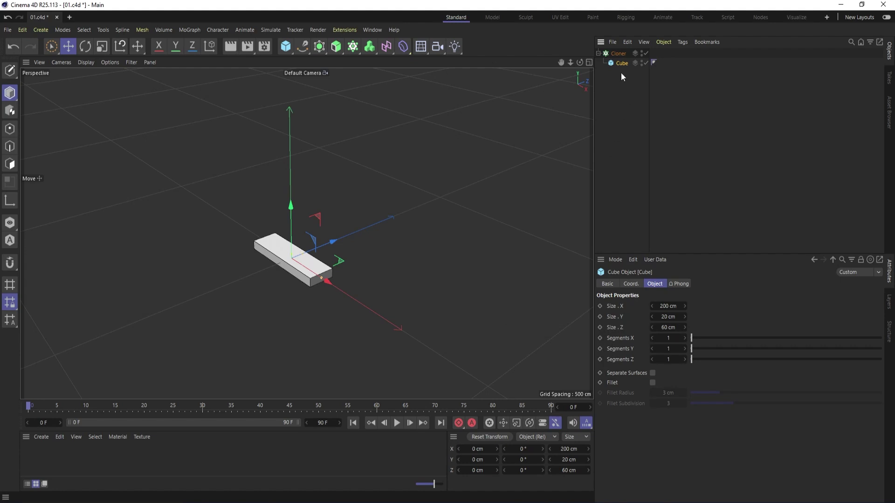
left_click(612, 56)
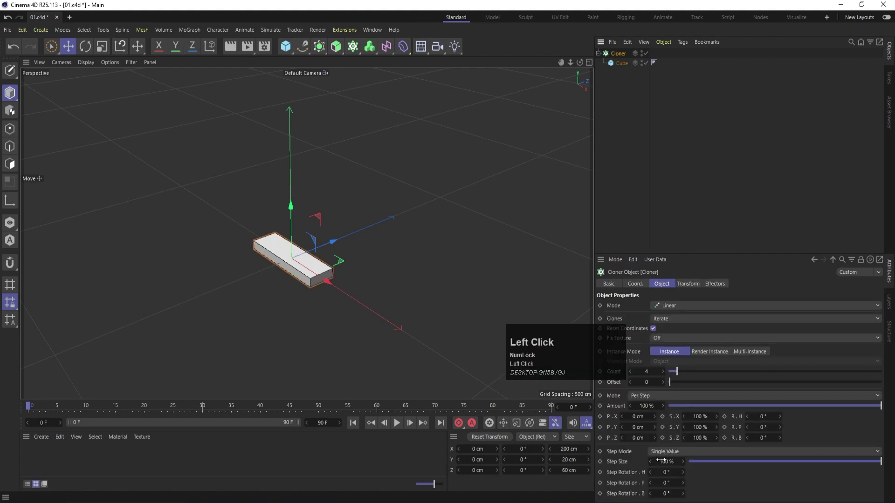
left_click(637, 438)
type("62")
key("Return")
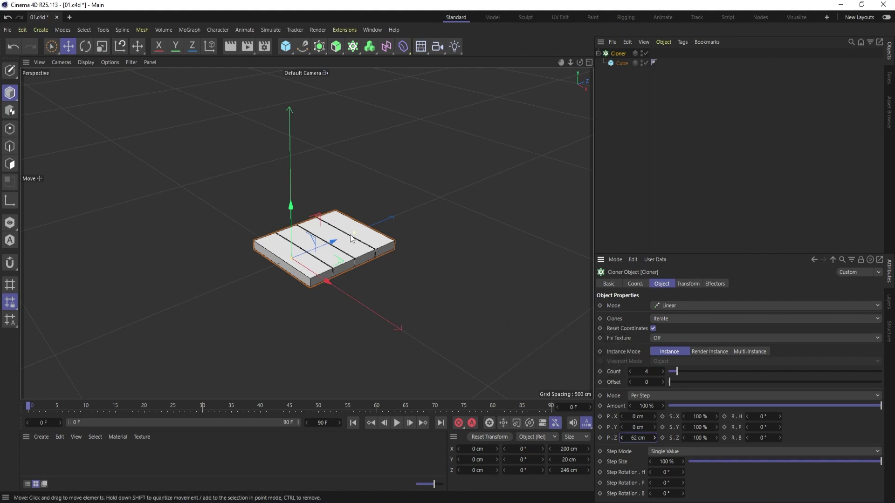
scroll(316, 258, "up", 5)
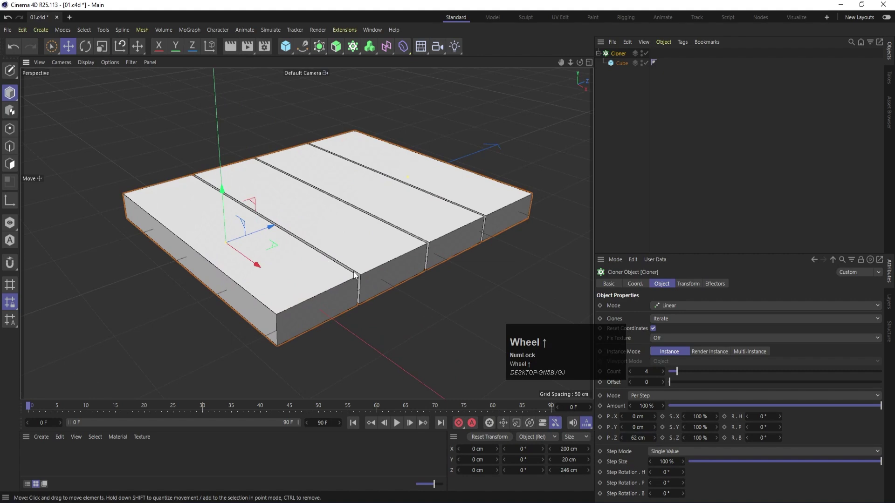
scroll(354, 275, "down", 5)
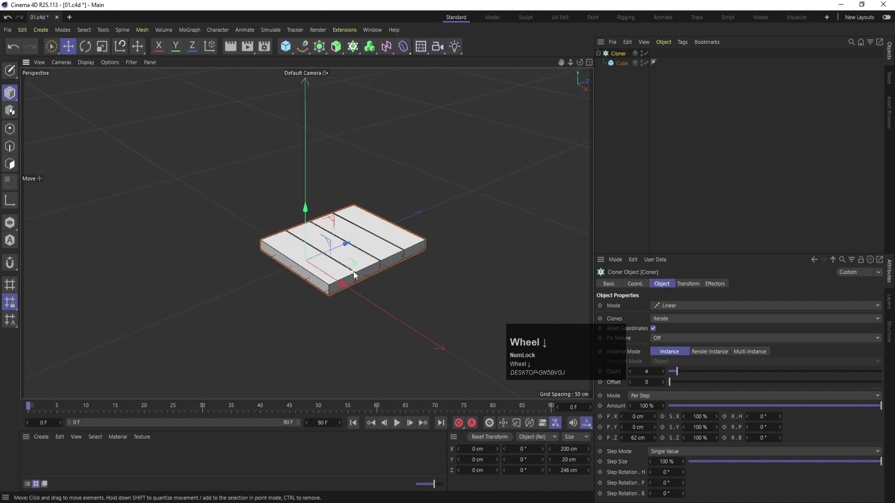
Increase the Cloner's clone count to 12 and deselect the Cloner
left_click(662, 370)
left_click(661, 370)
left_click(661, 370)
left_click(662, 371)
left_click(662, 370)
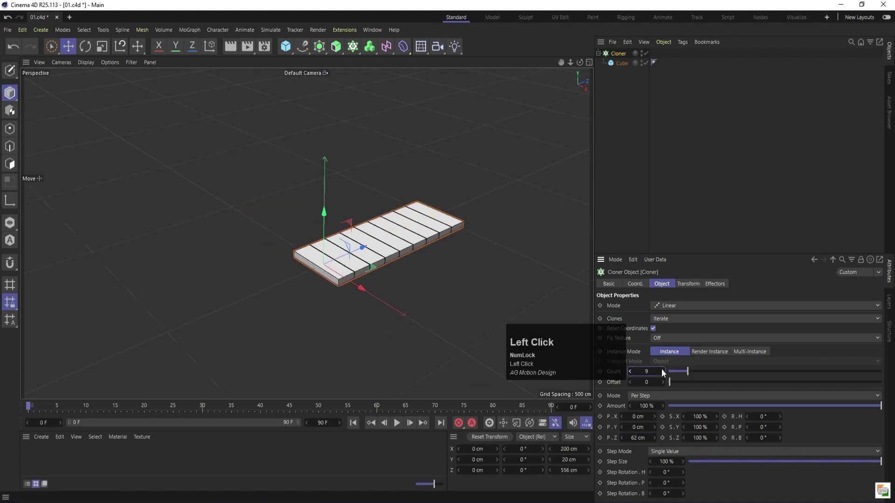
left_click(662, 370)
left_click(662, 370)
left_click(662, 370)
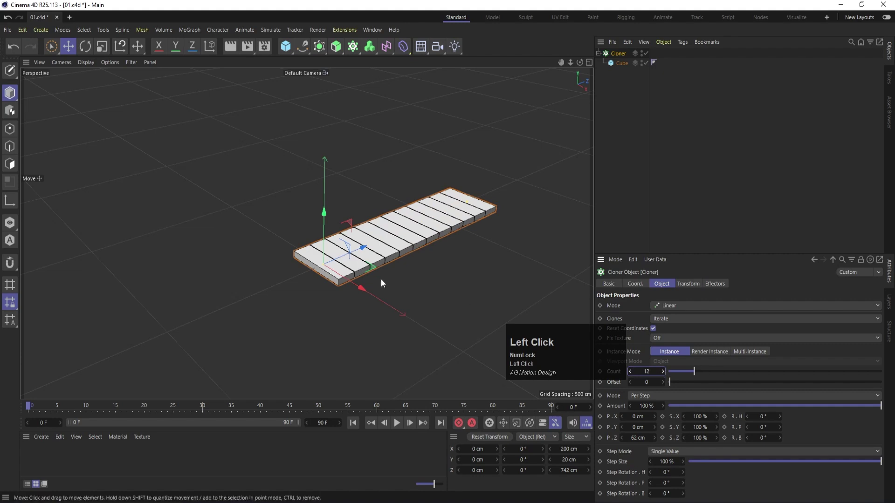
scroll(381, 279, "down", 3)
left_click(446, 117)
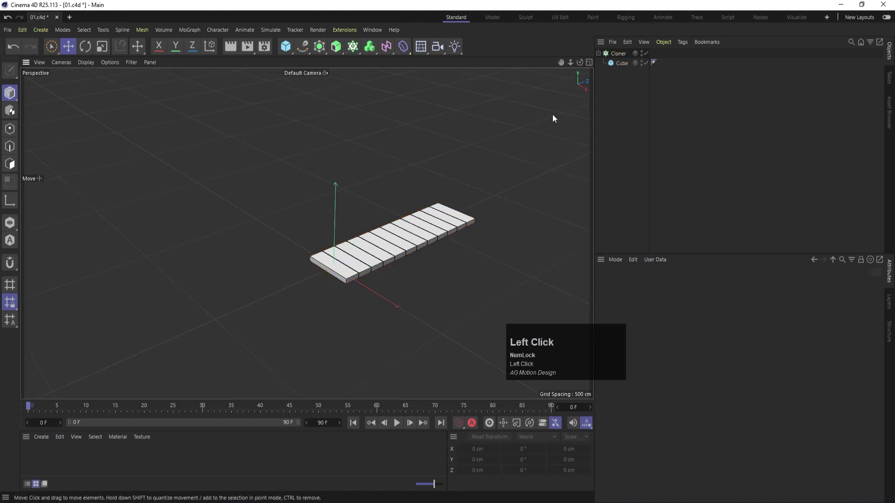
Duplicate the Cloner together with its cube and clear the selection
left_click(616, 54)
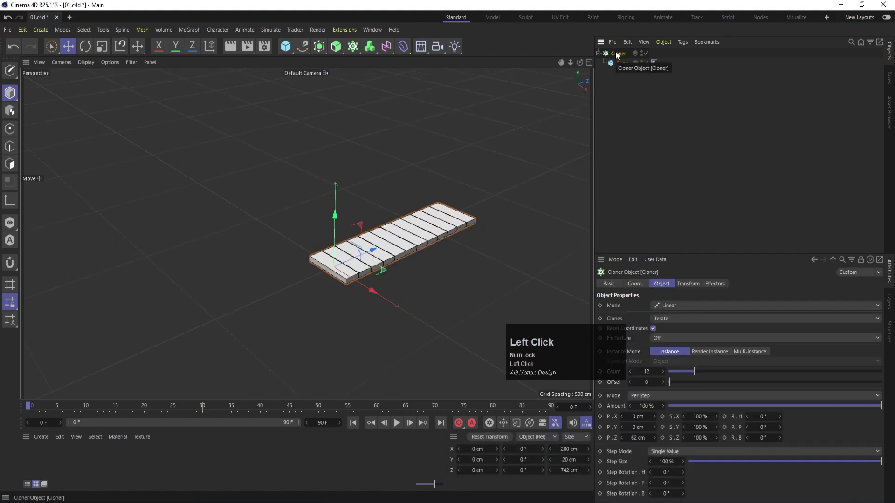
left_click_drag(616, 54, 612, 54, "ctrl")
left_click(658, 144)
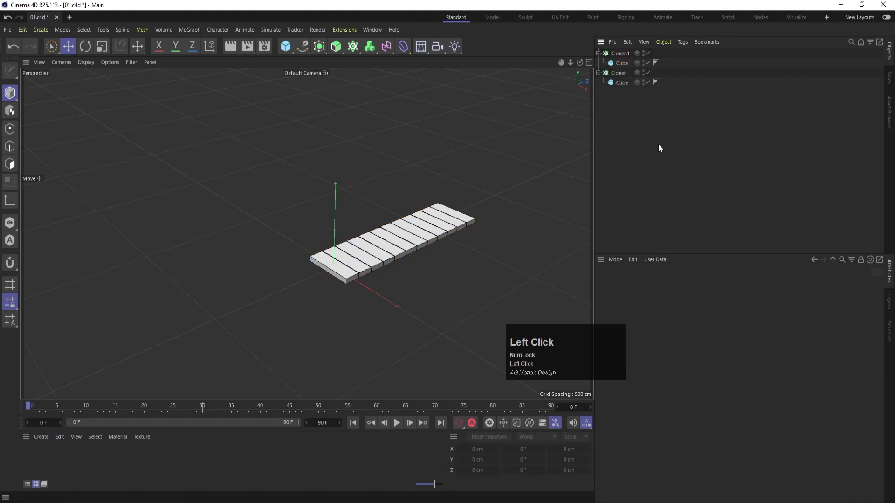
In the Top view, set the duplicated Cloner's X position to 200 cm
left_click(616, 55)
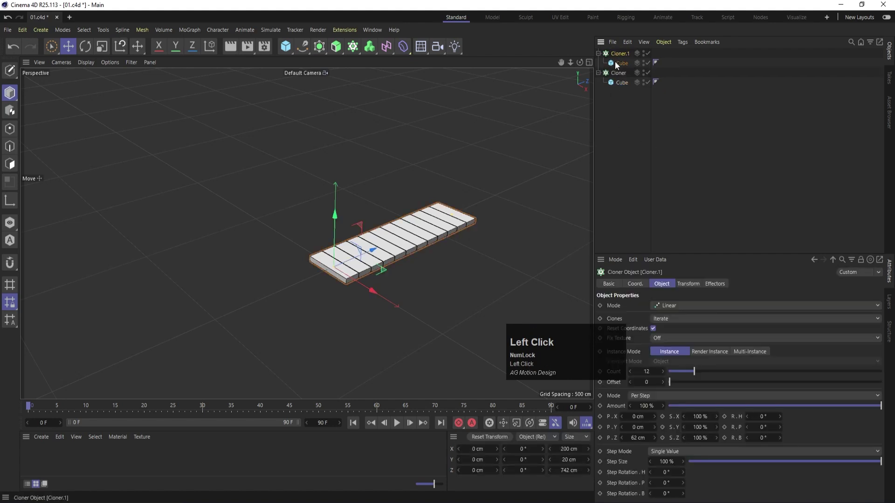
middle_click(457, 229)
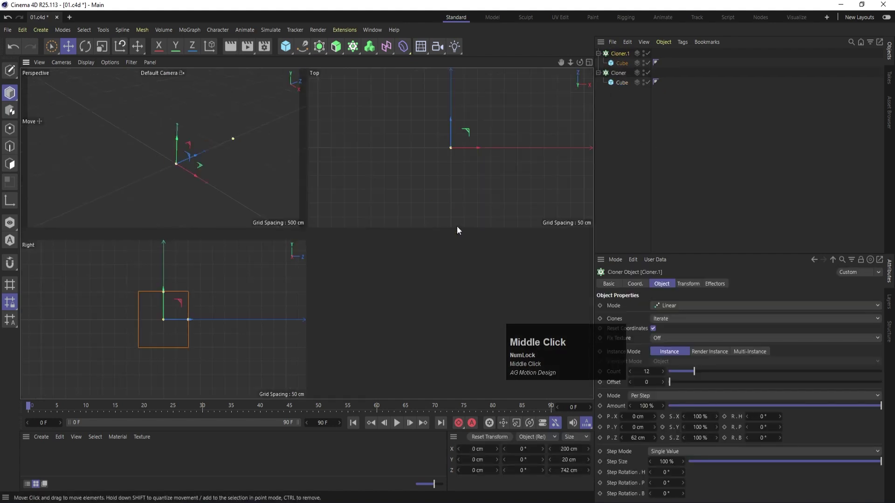
middle_click(412, 171)
scroll(264, 201, "up", 3)
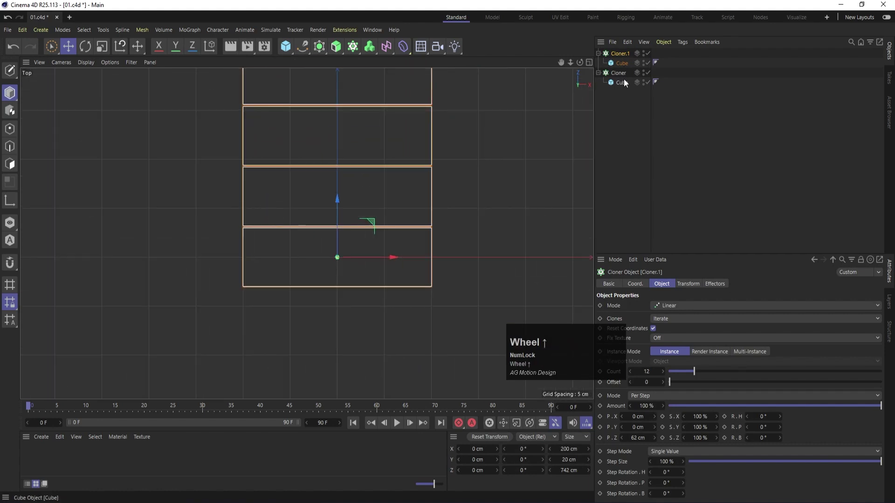
left_click(620, 63)
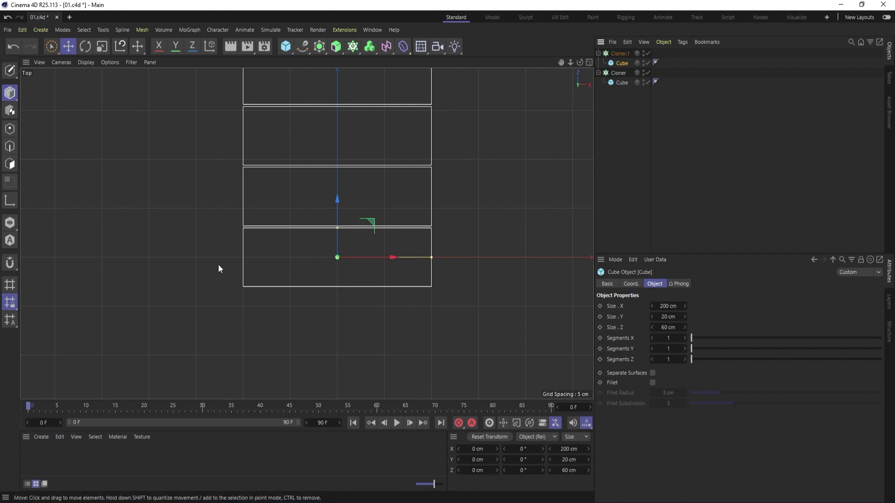
left_click(619, 53)
left_click(635, 284)
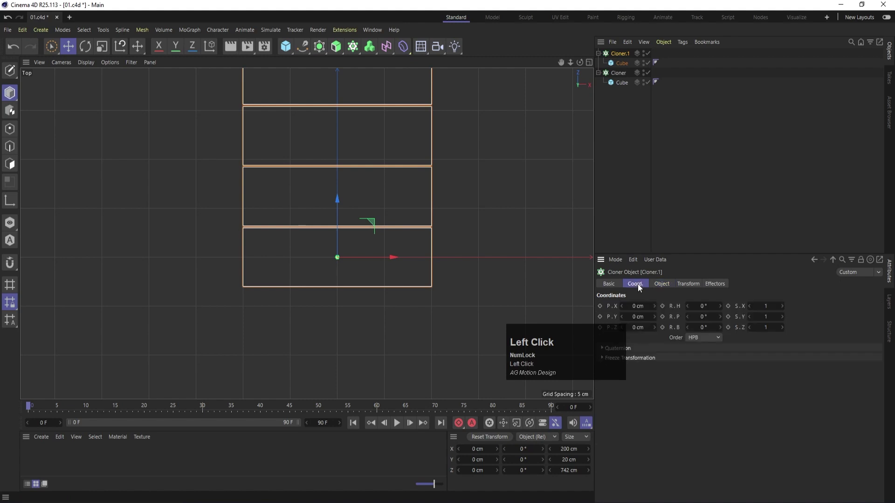
left_click(637, 306)
type("200")
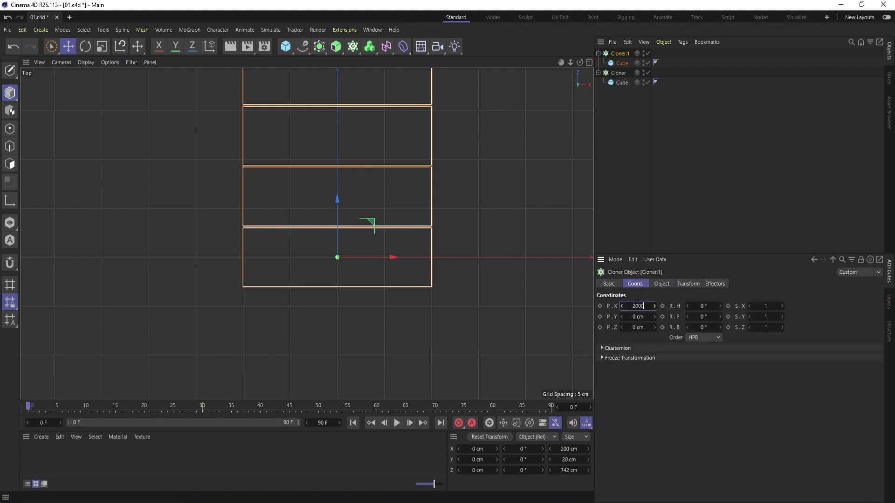
key("Return")
scroll(467, 259, "down", 2)
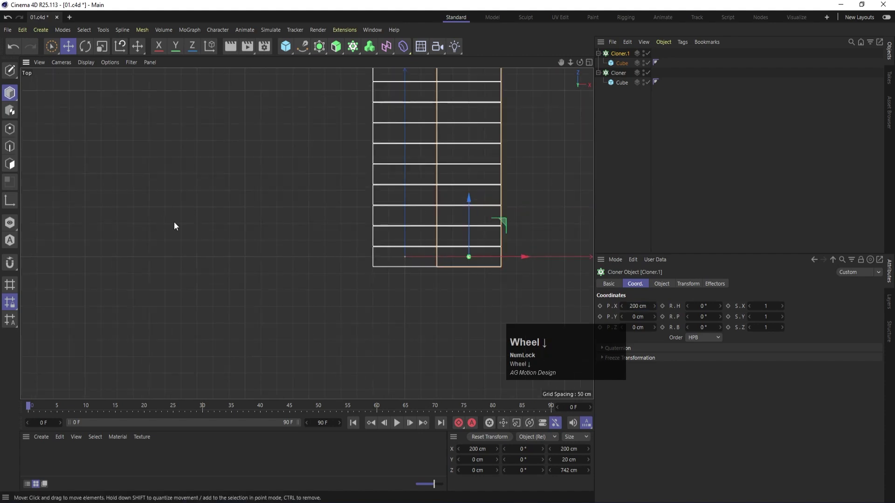
Change the duplicated Cloner's X position to -200 cm to place it on the opposite side of the original
left_click(634, 306)
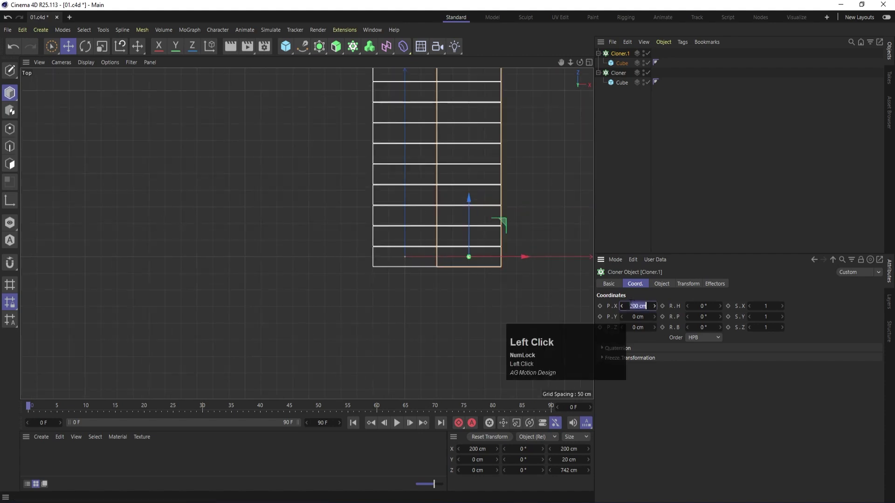
left_click(631, 304)
type("-")
key("Return")
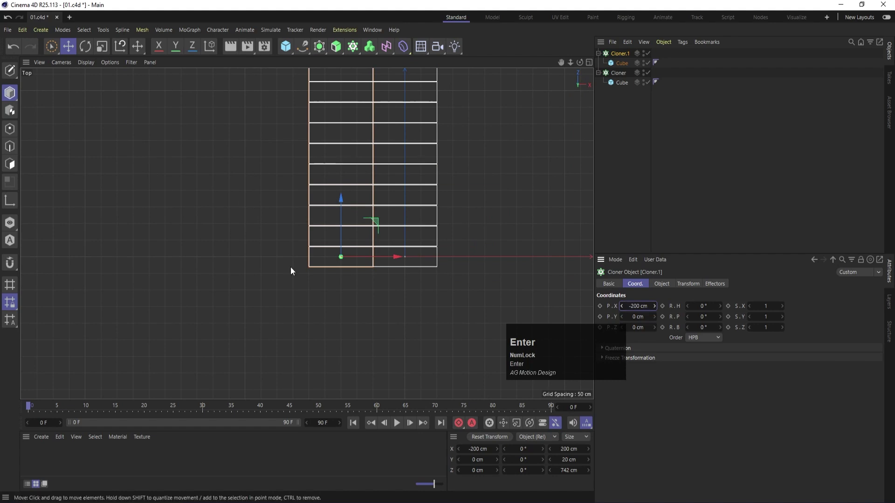
Set the duplicated Cloner's X position to -202 cm and return to the Perspective view
left_click(642, 305)
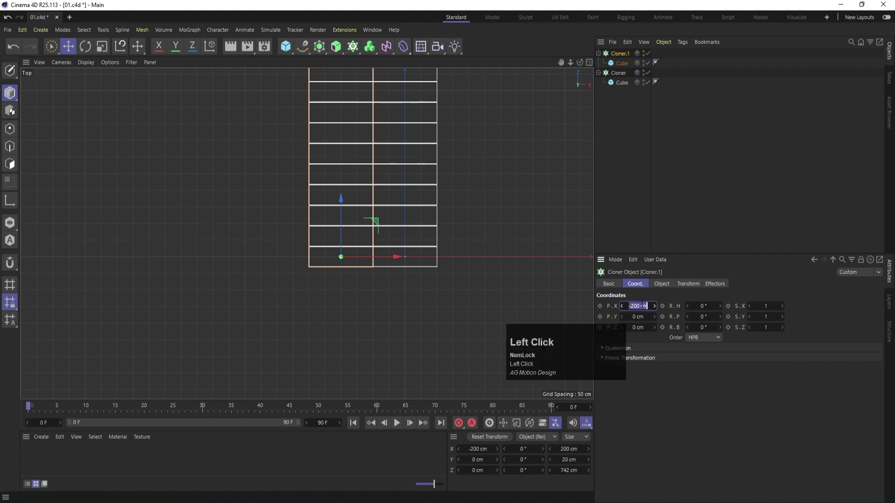
key("Right")
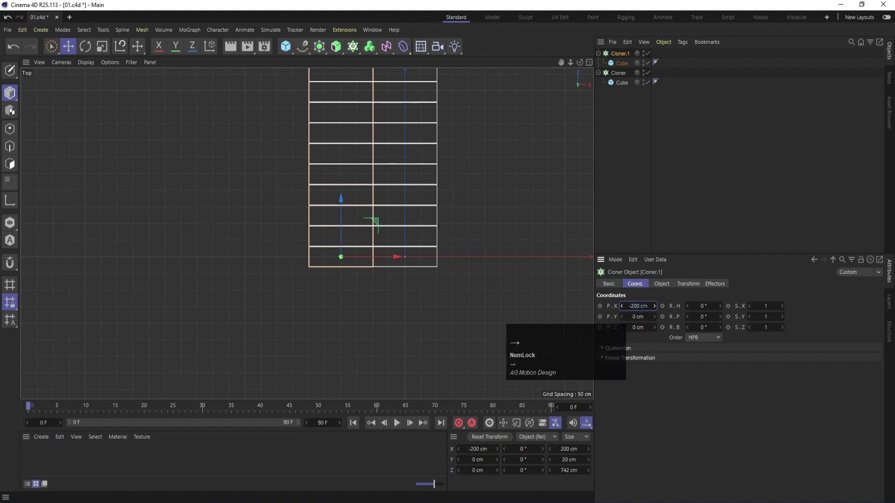
key("BackSpace")
type("2")
key("Return")
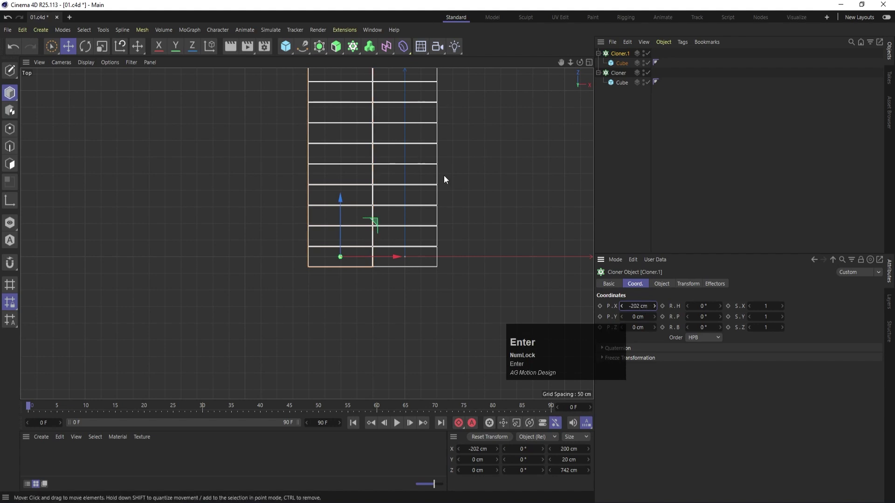
middle_click(433, 134)
middle_click(185, 156)
scroll(345, 254, "up", 3)
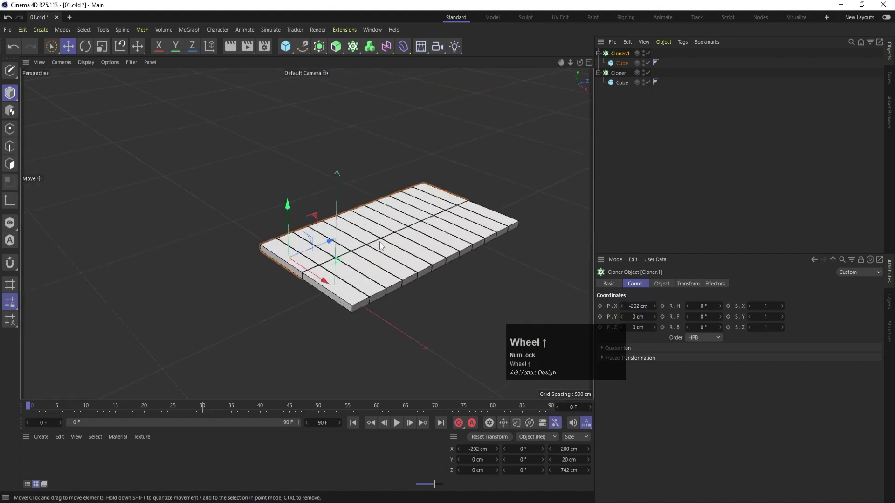
Duplicate the second Cloner and subtract 202 cm from the copy's X position to place it at -404 cm
left_click(621, 144)
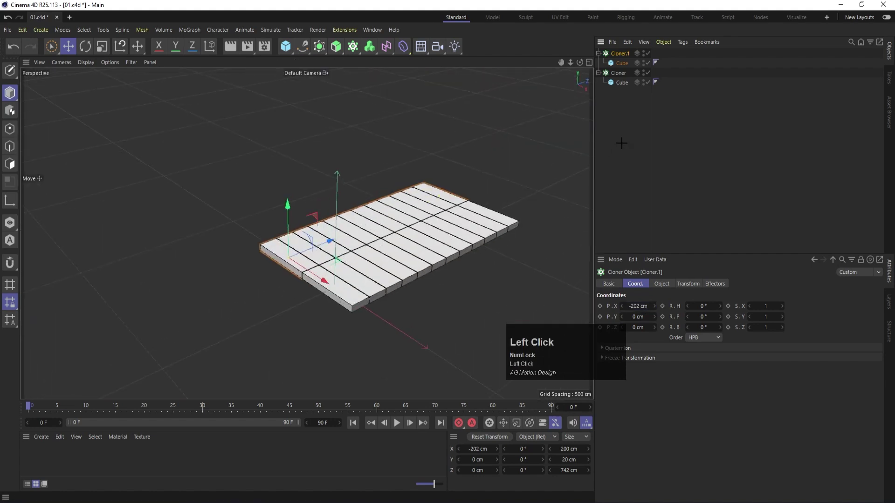
left_click(614, 54)
left_click_drag(614, 54, 610, 52, "ctrl")
left_click(638, 306)
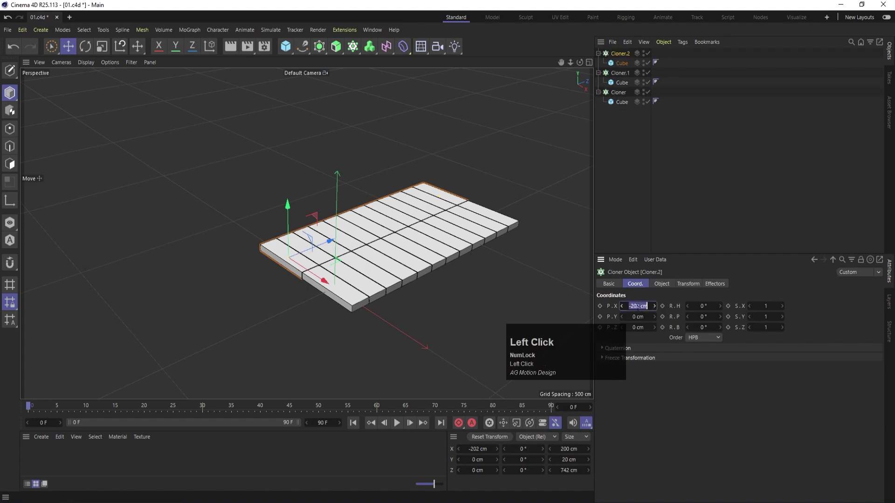
left_click(649, 306)
type("-202")
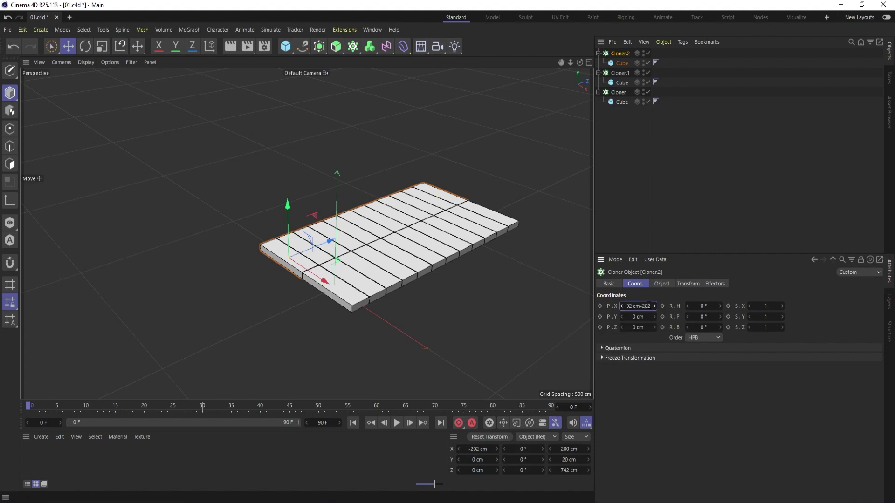
key("Return")
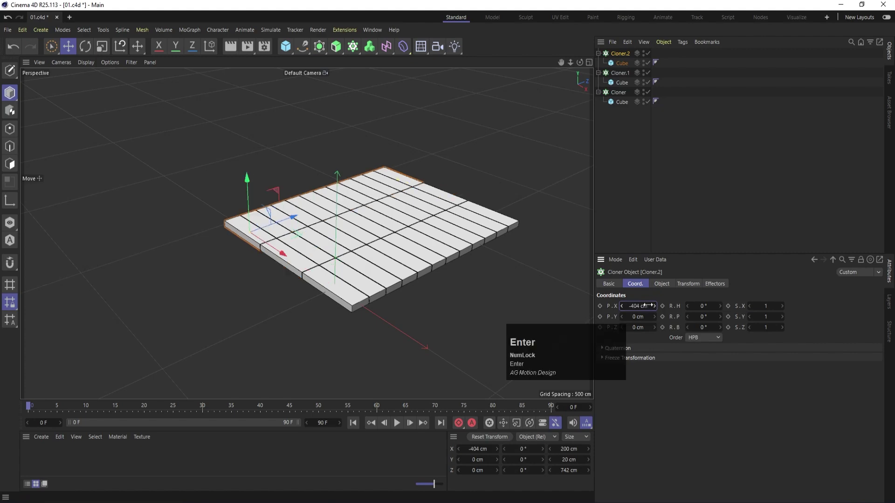
Examine the three rows of planks from a slightly different angle and deselect the third Cloner
left_click(620, 55)
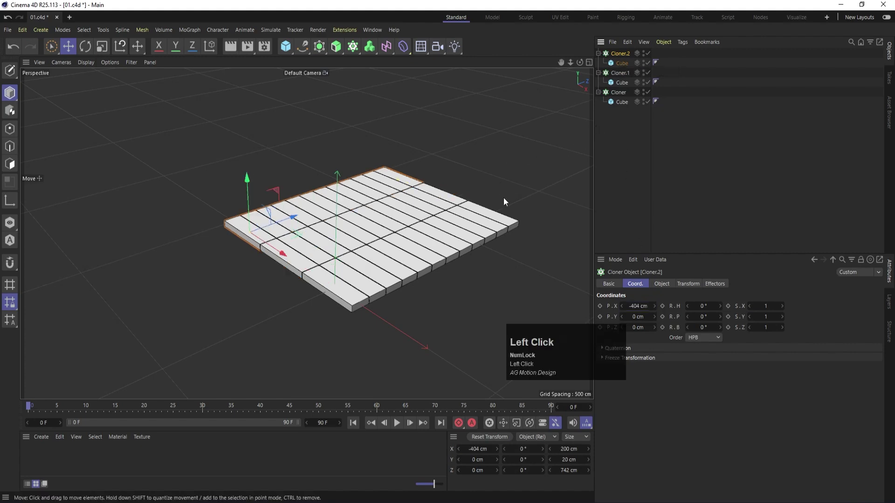
mouse_move(299, 257)
left_mouse_down("alt")
mouse_move(301, 206)
mouse_move(334, 314)
mouse_move(393, 289)
mouse_move(294, 256)
left_mouse_up("alt")
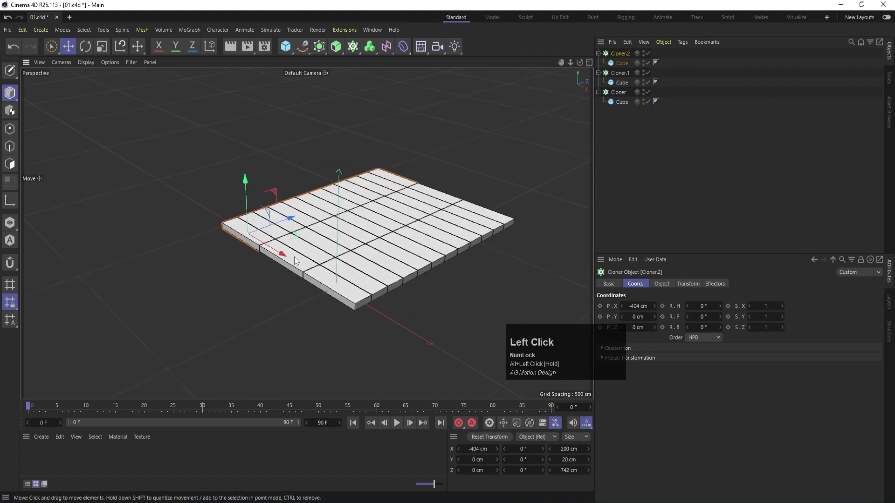
scroll(295, 256, "down", 2)
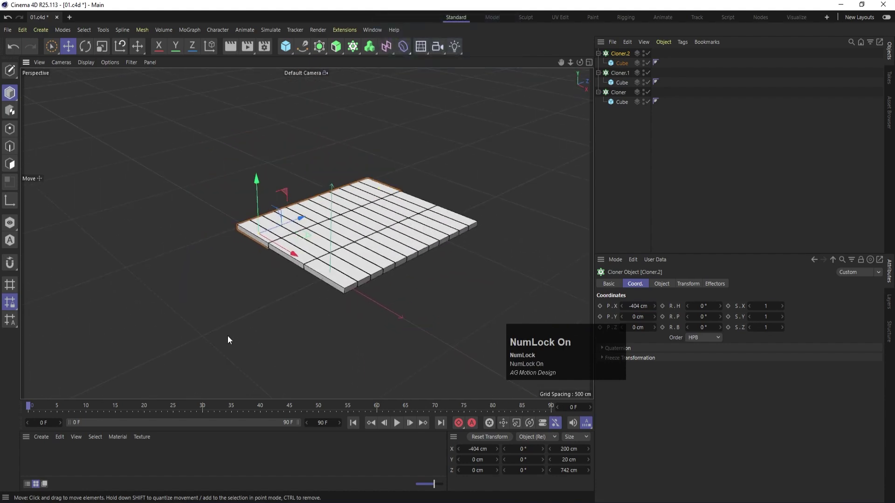
left_click(669, 167)
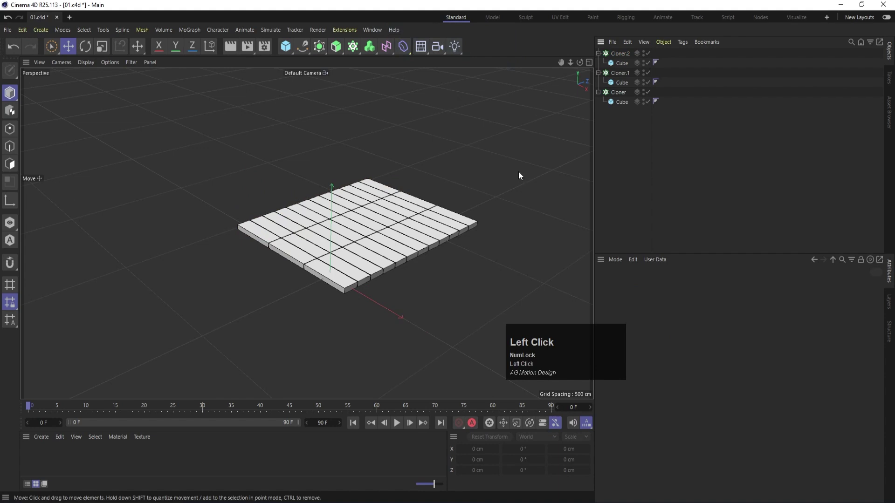
scroll(297, 239, "up", 2)
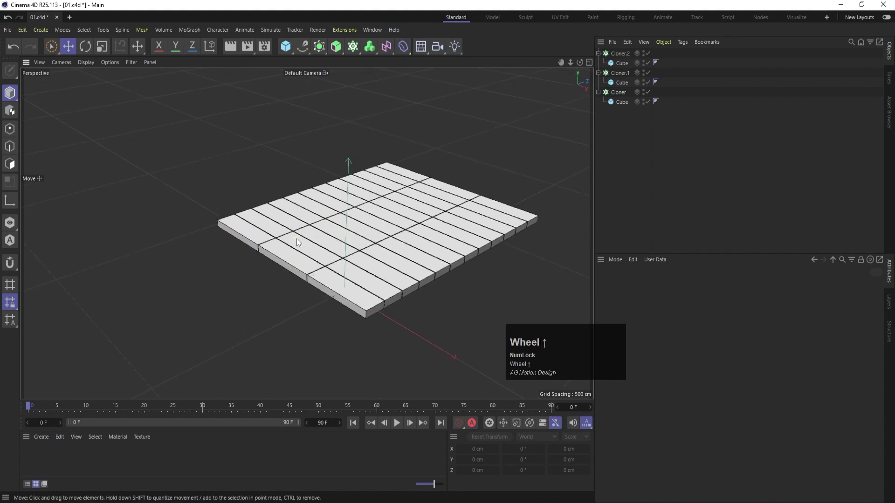
Enable Fillet on the first Cloner's cube and set its Fillet Subdivision to 2
left_click(620, 103)
left_click(655, 284)
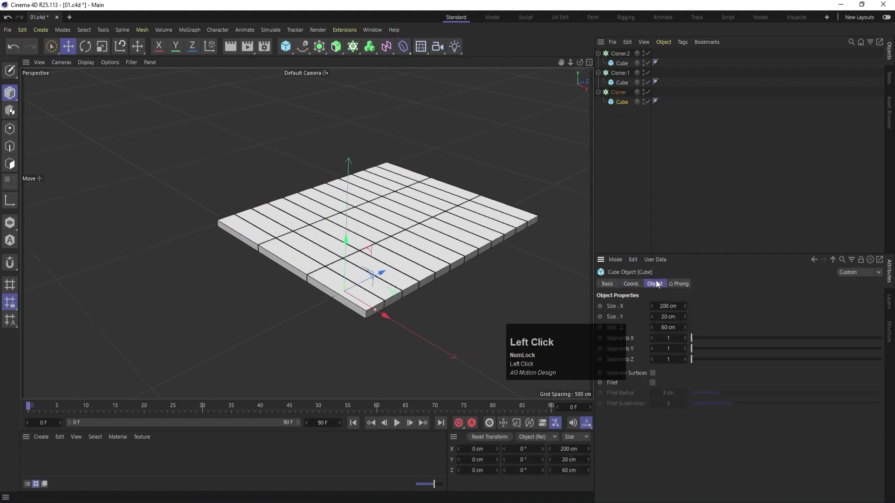
scroll(381, 305, "up", 3)
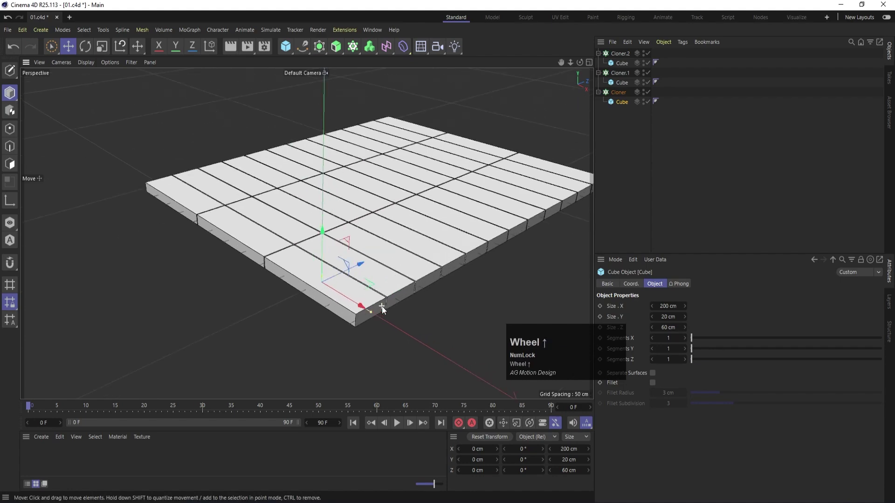
left_click(652, 383)
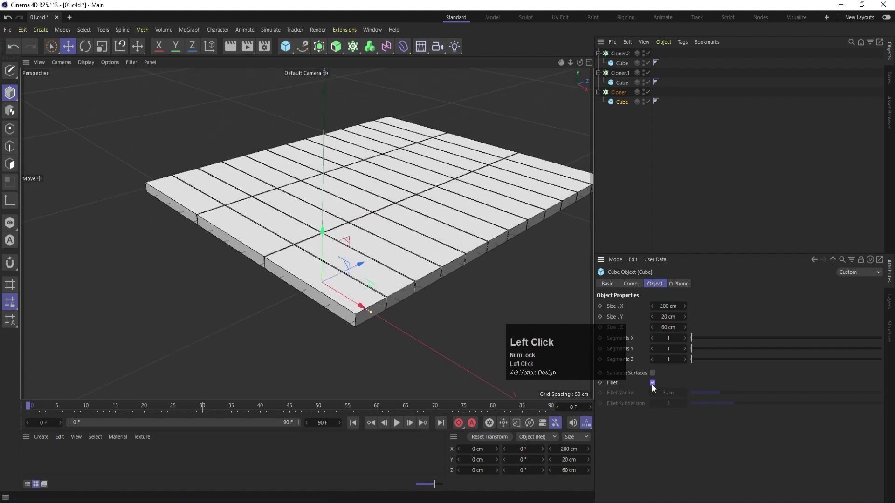
scroll(369, 329, "up", 4)
scroll(339, 310, "up", 4)
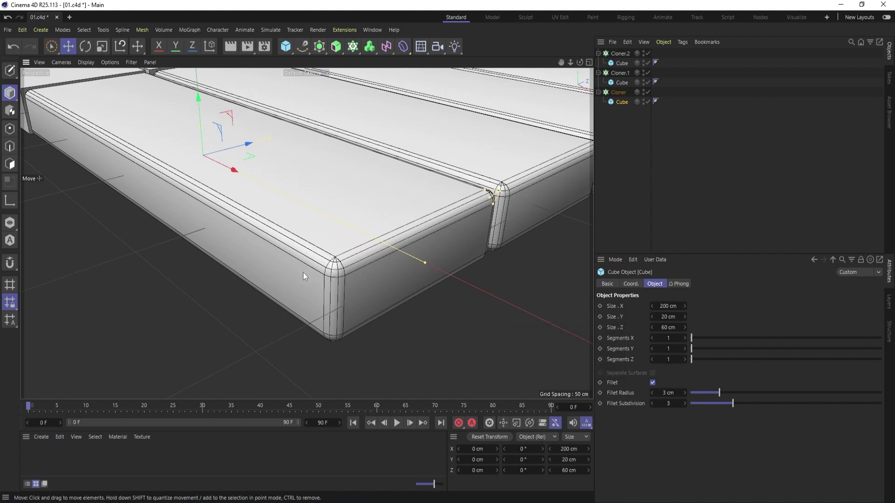
left_click(651, 403)
scroll(347, 282, "down", 4)
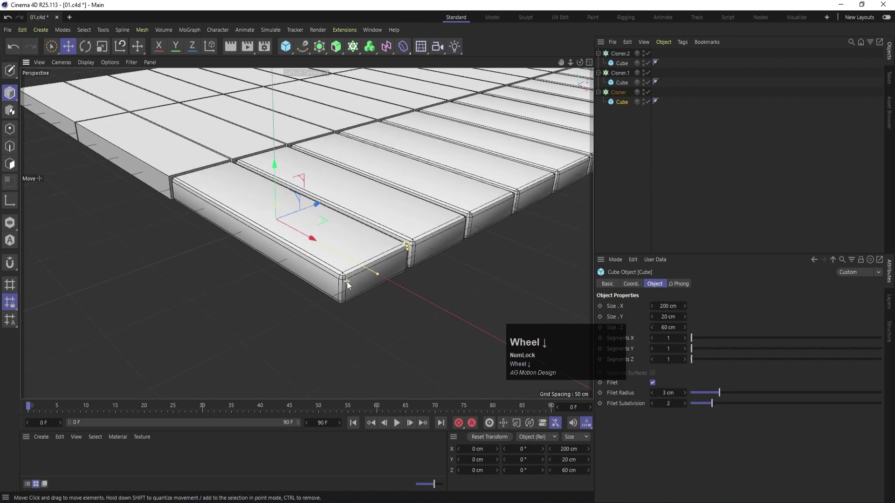
scroll(348, 284, "down", 3)
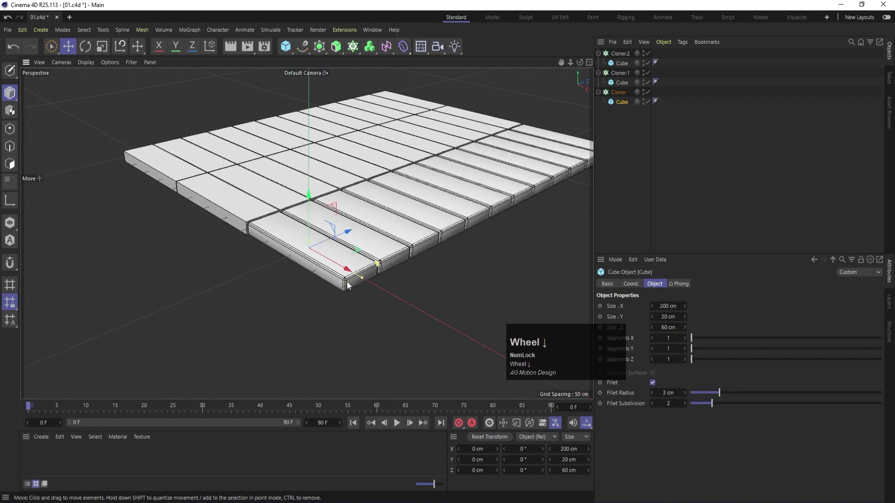
scroll(347, 283, "down", 3)
Enable Fillet with Fillet Subdivision 2 on the cubes of the second and third Cloners, and clear the selection
left_click(622, 82)
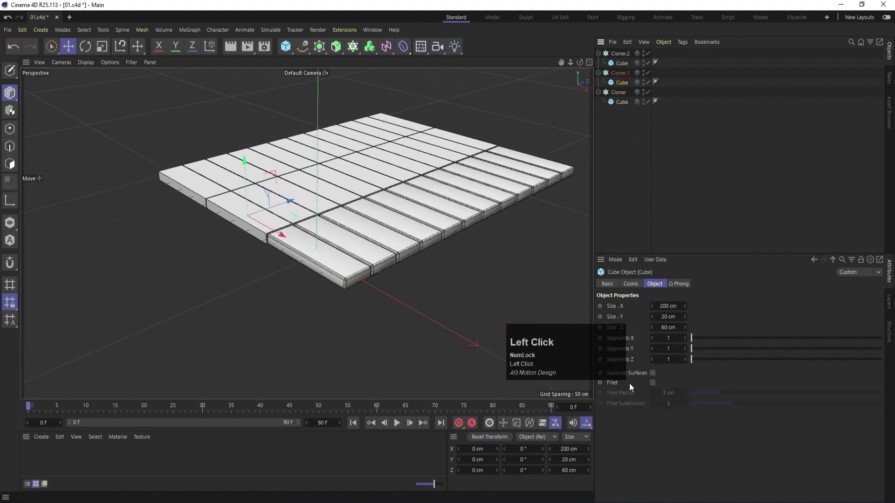
left_click(651, 382)
left_click(653, 406)
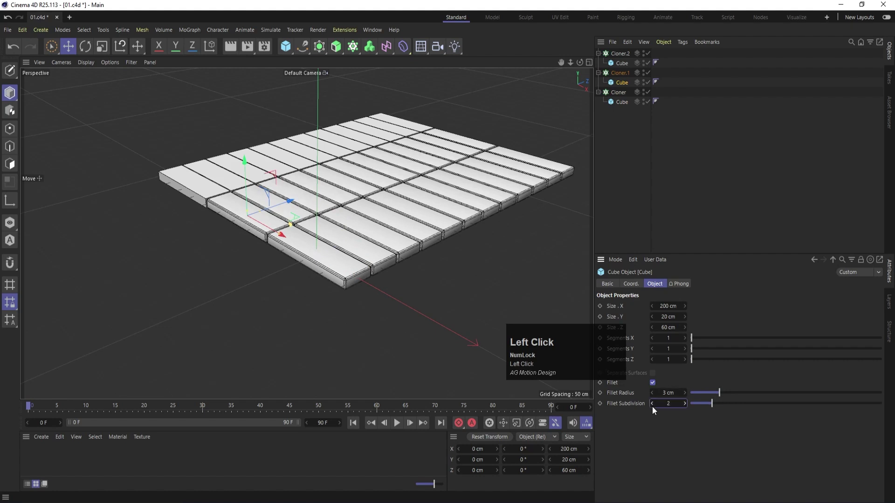
left_click(622, 64)
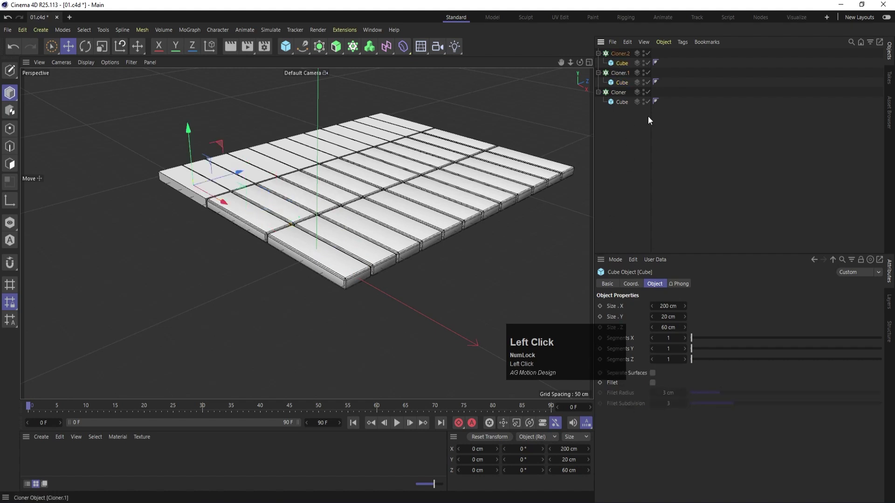
left_click(653, 382)
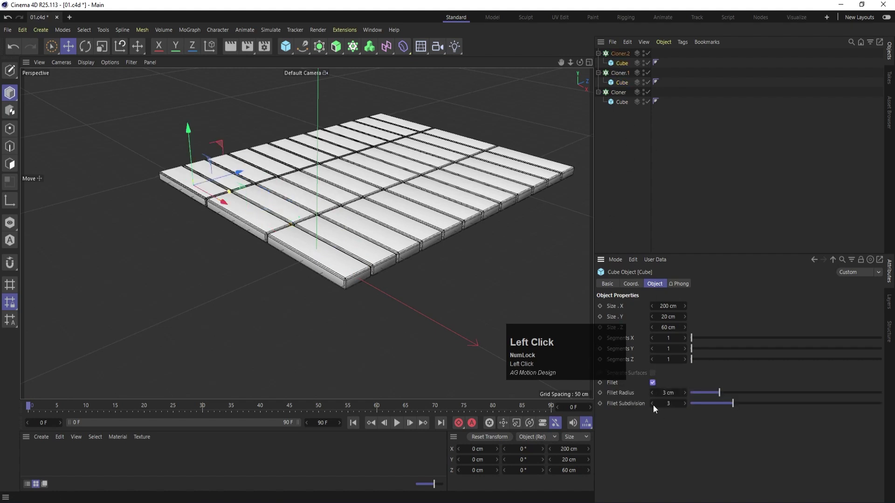
left_click(652, 404)
left_click(667, 202)
scroll(377, 281, "down", 7)
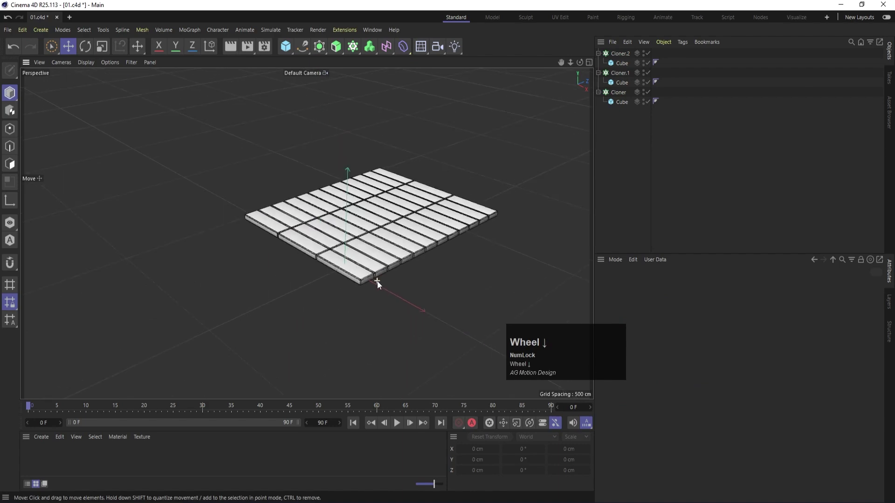
scroll(376, 281, "up", 3)
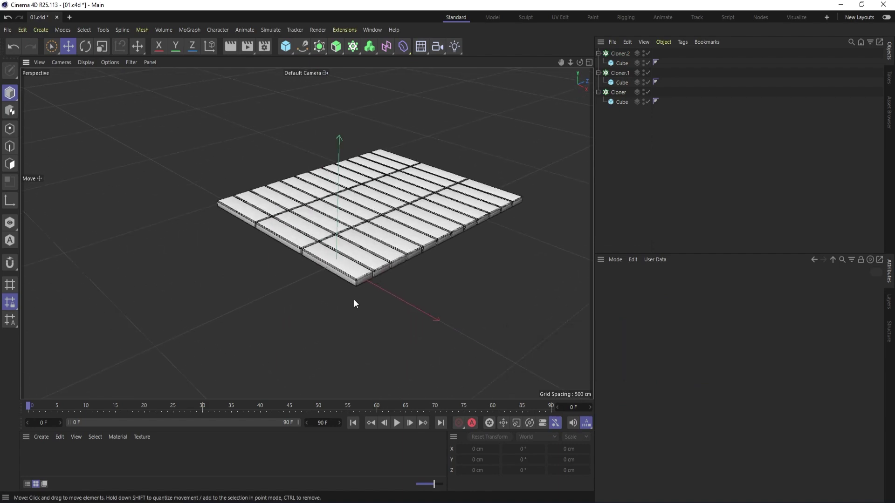
left_click(435, 304)
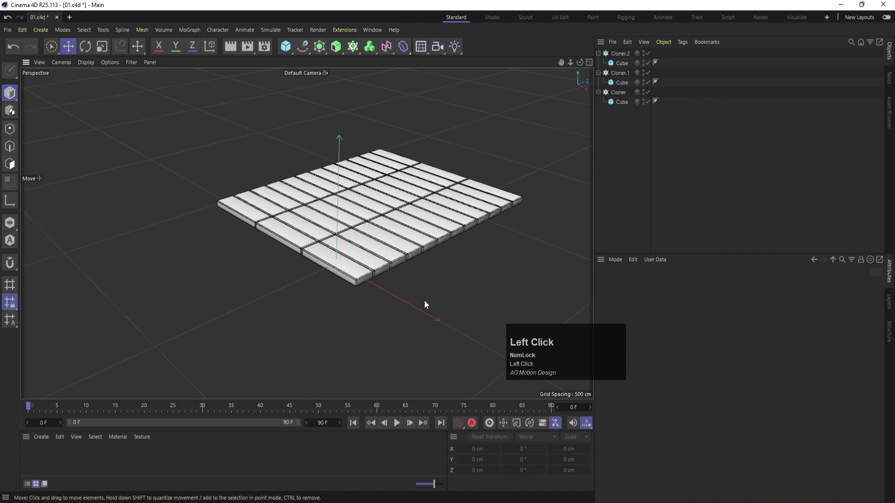
Add a Cylinder primitive and set its radius to 15 cm
left_click(286, 47)
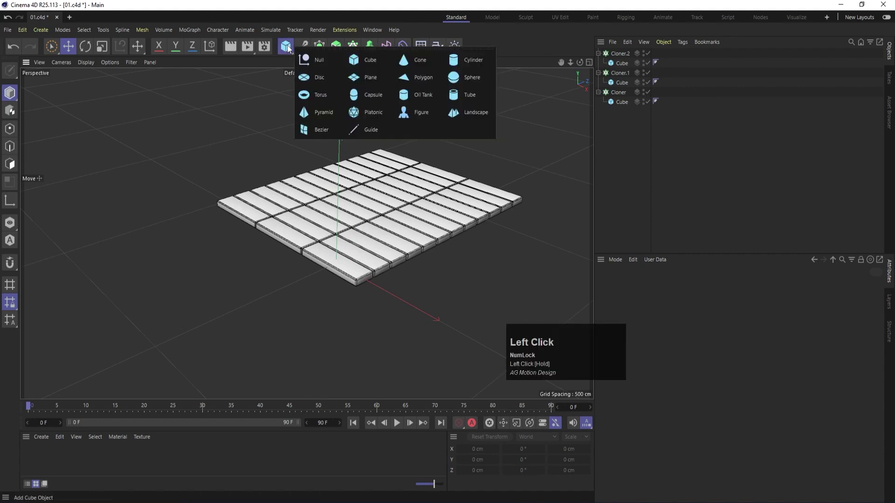
left_click(477, 60)
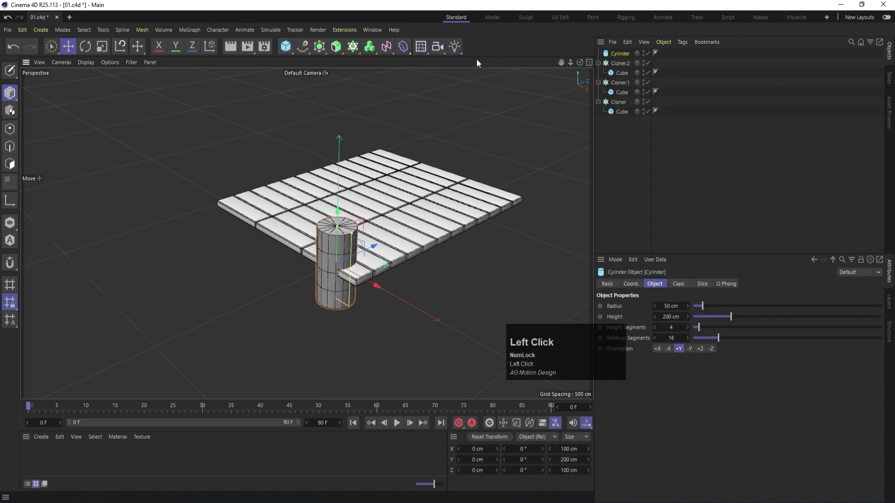
middle_click(370, 155)
middle_click(409, 130)
scroll(419, 127, "up", 4)
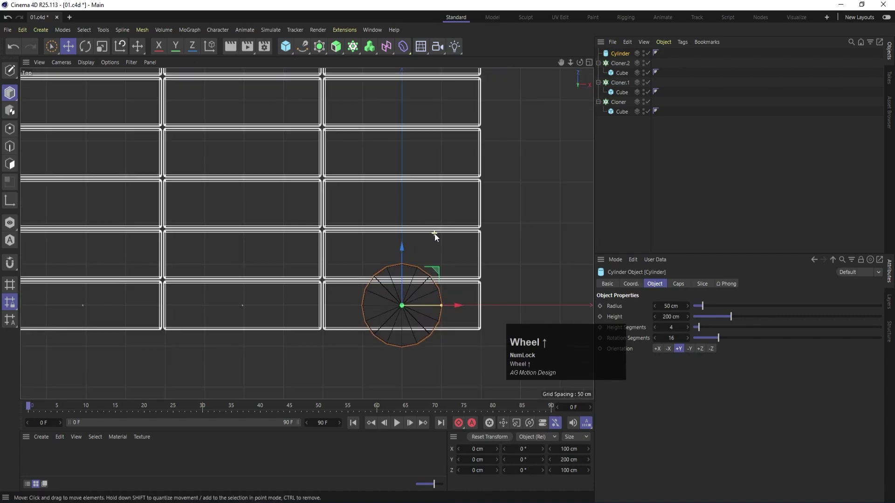
scroll(434, 235, "down", 2)
scroll(443, 275, "up", 3)
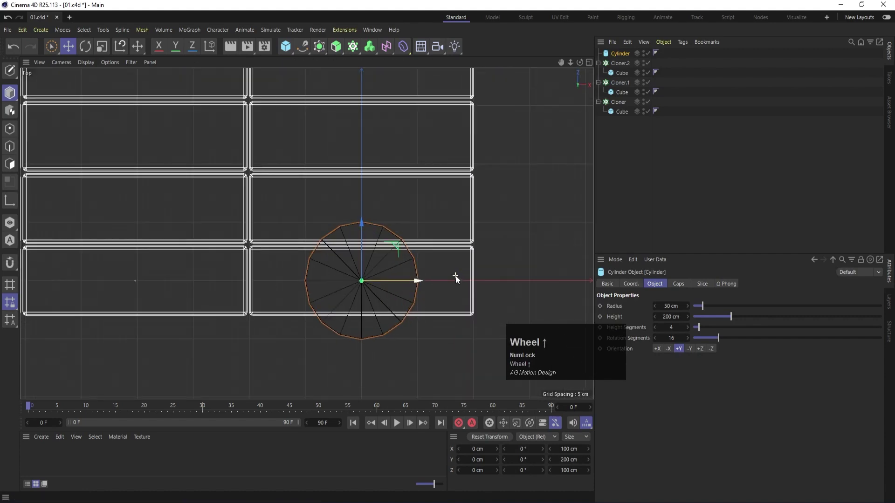
left_click(704, 306)
left_click_drag(703, 306, 698, 309)
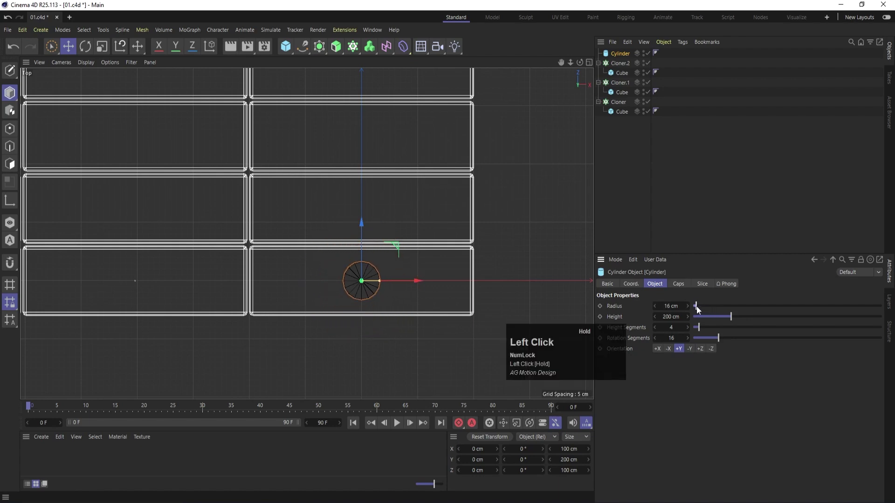
left_click(668, 307)
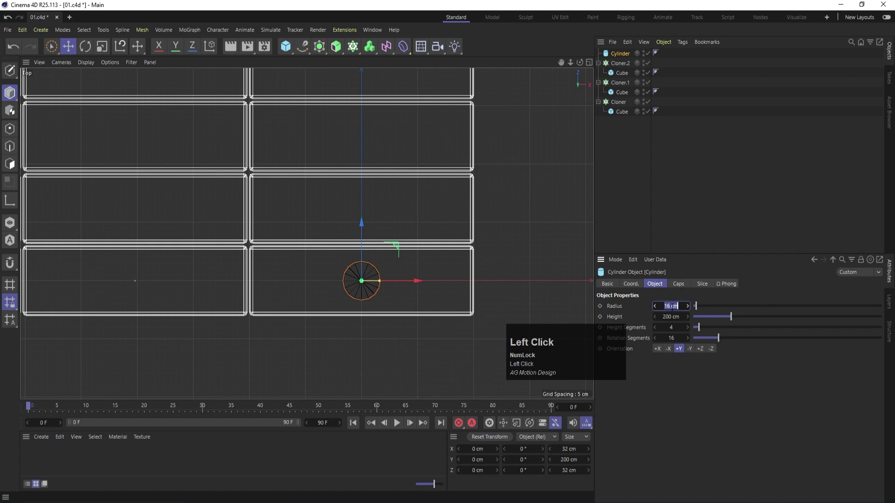
type("15")
key("Return")
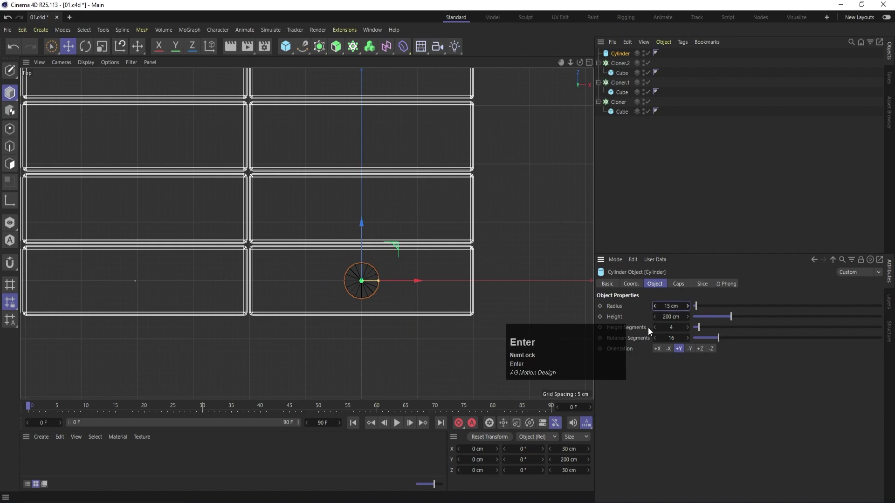
Reduce the cylinder's Rotation Segments to 10 and move it along X to about 65.7 cm, near the corner plank's outer end
left_click(655, 338)
left_click(656, 338)
left_click(655, 338)
left_click(655, 338)
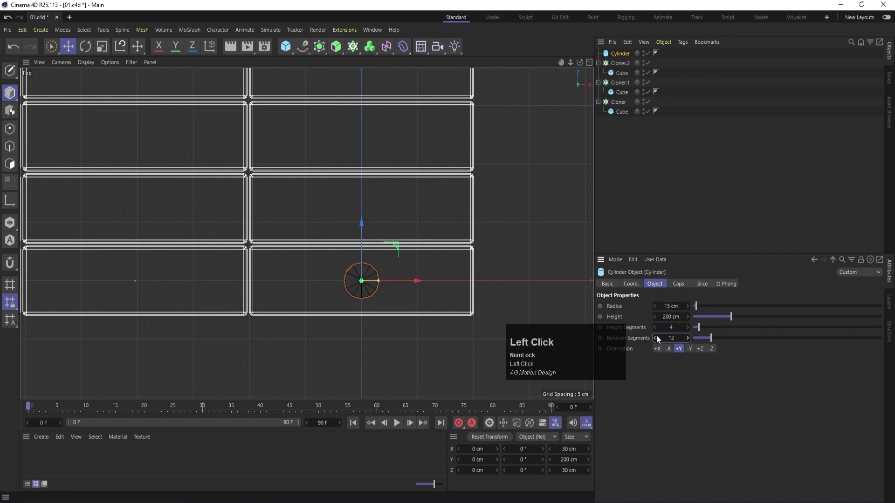
left_click(655, 338)
left_click(655, 338)
scroll(464, 306, "up", 4)
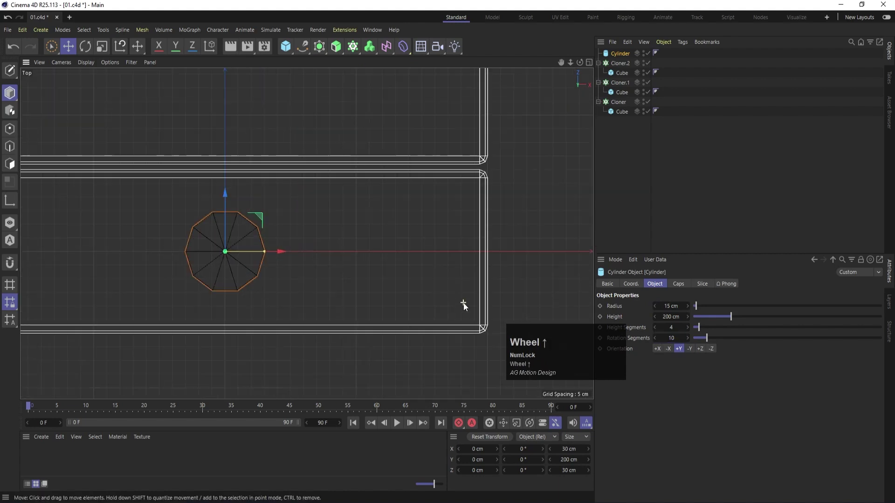
left_click_drag(286, 253, 457, 259)
Lower the cylinder in the Right view to a Y position of about -54.4 cm
middle_click(442, 164)
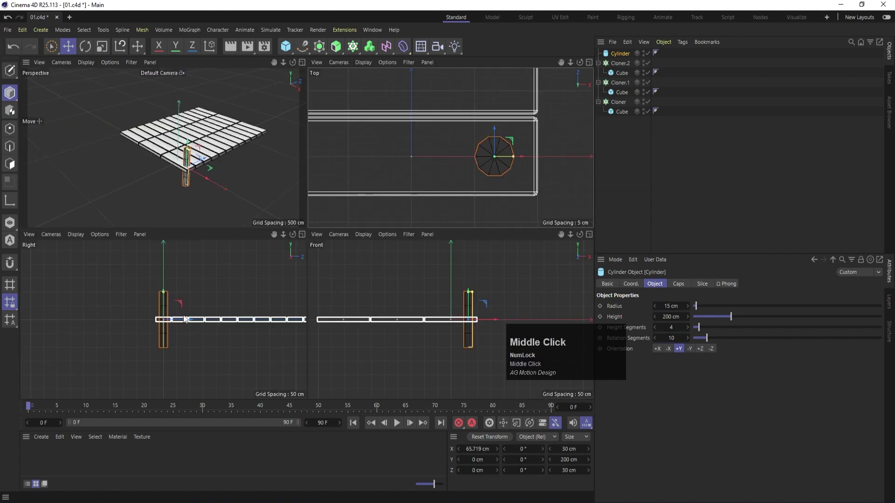
middle_click(165, 275)
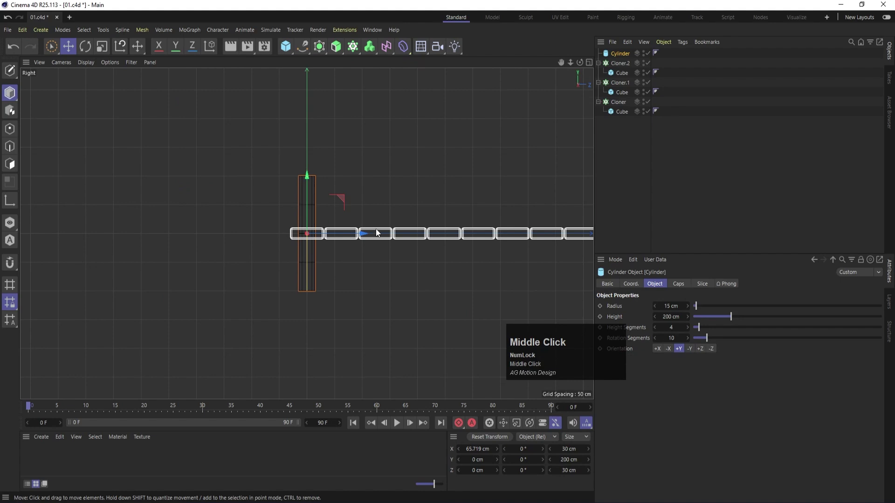
middle_click(241, 172)
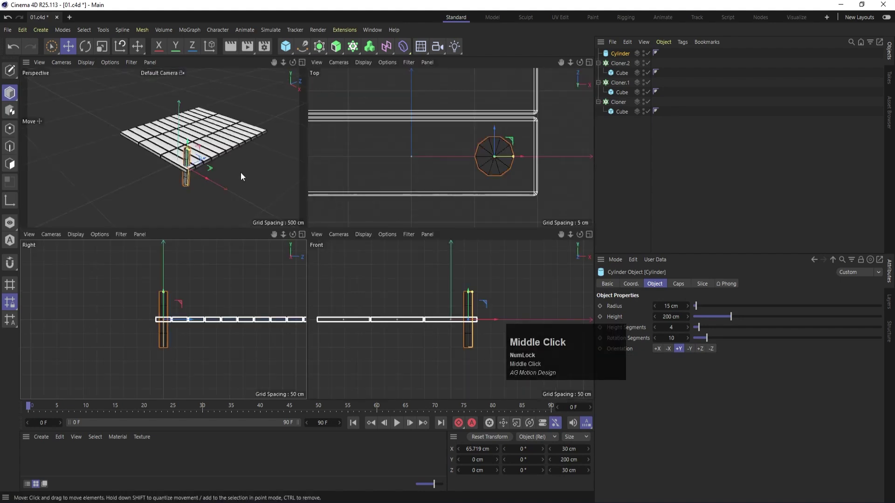
middle_click(121, 261)
scroll(313, 193, "up", 3)
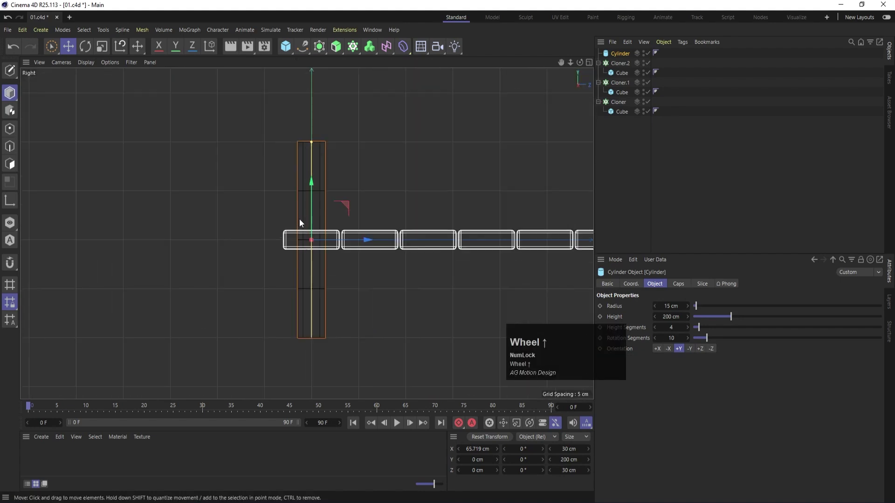
left_click_drag(309, 181, 321, 243)
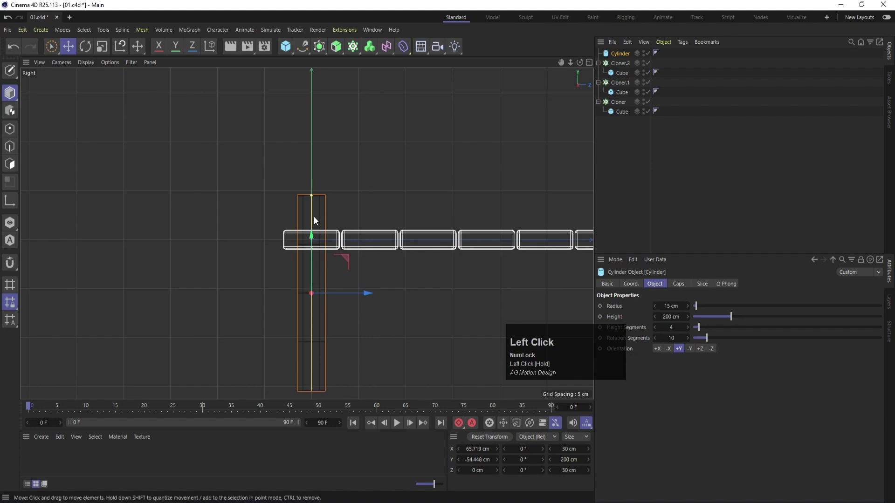
scroll(313, 202, "down", 3)
Set the cylinder's height to 300 cm, lower it to about -120.2 cm in Y, and return to the Perspective view
mouse_move(312, 200)
left_mouse_down()
mouse_move(312, 188)
mouse_move(316, 195)
left_mouse_up()
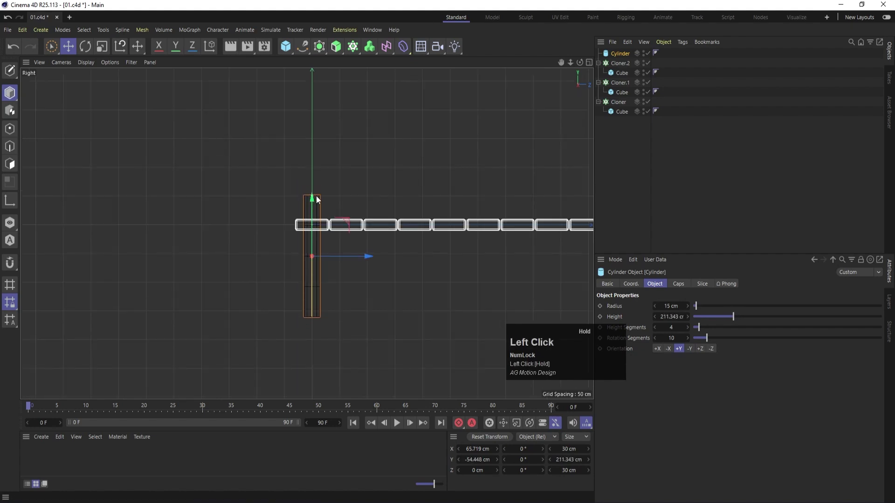
left_click(670, 318)
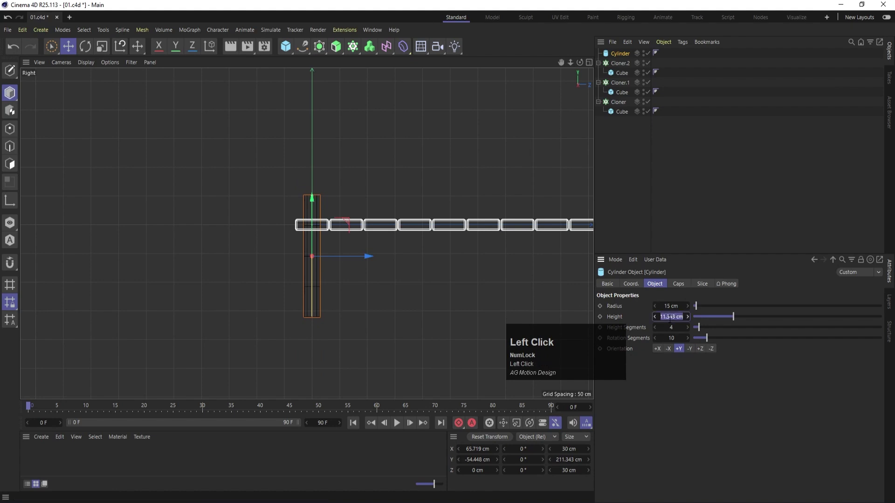
type("300")
key("Return")
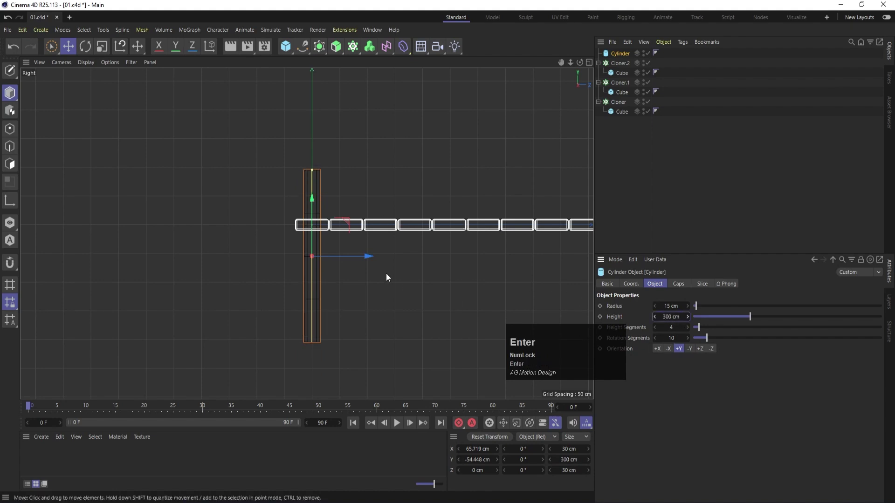
left_click_drag(311, 204, 328, 234)
middle_click(242, 168)
middle_click(243, 168)
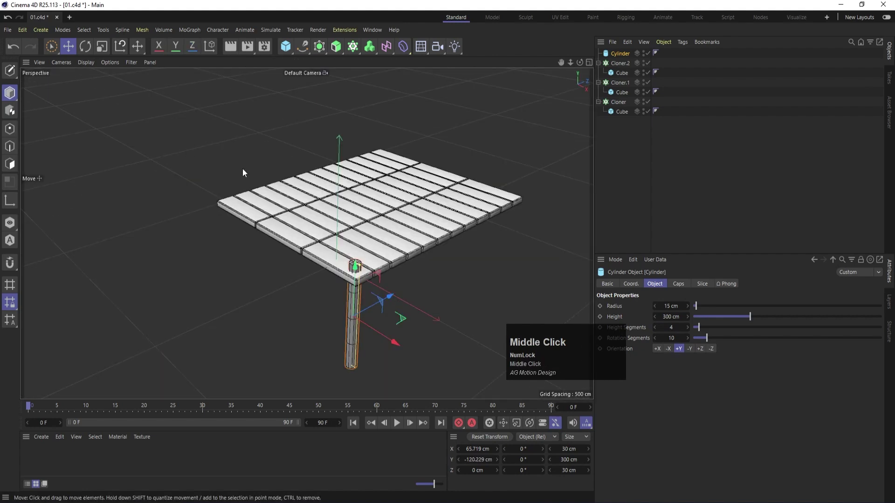
Enlarge the corner post cylinder's radius to 25 cm while checking it in the Top view, and return to the Perspective view
left_click(468, 292)
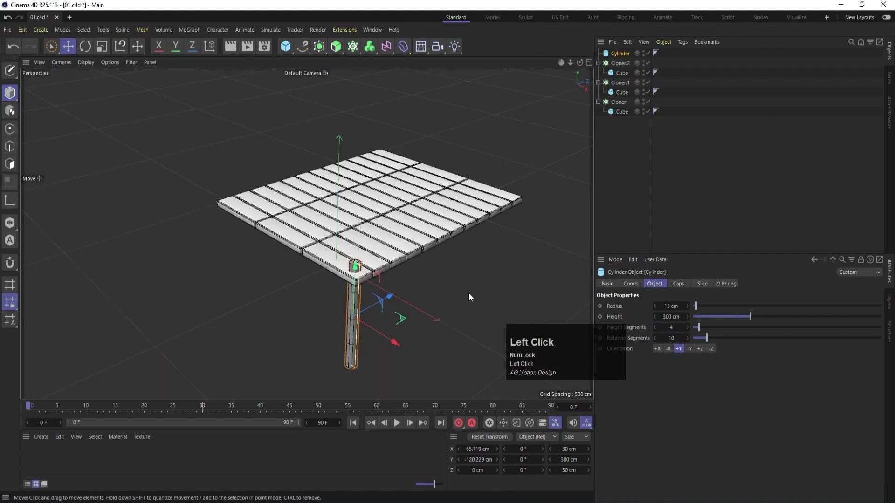
left_click(355, 269)
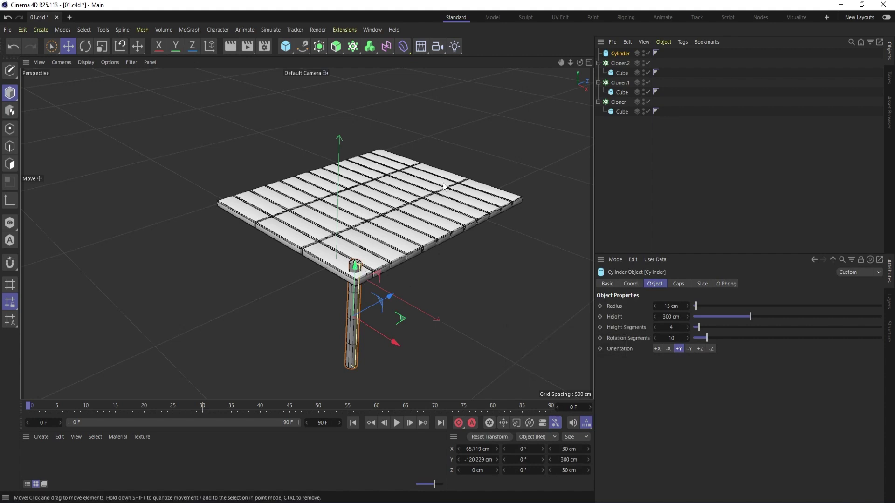
middle_click(415, 212)
middle_click(473, 154)
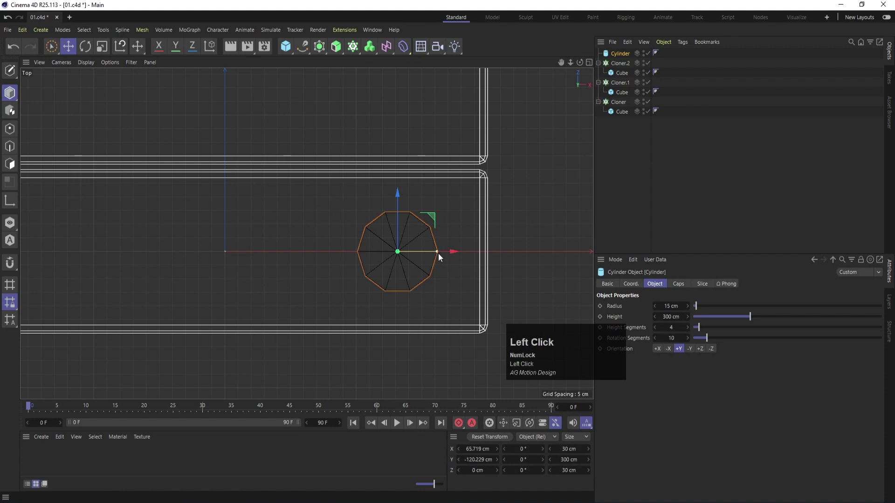
left_click_drag(438, 253, 449, 256)
left_click(682, 305)
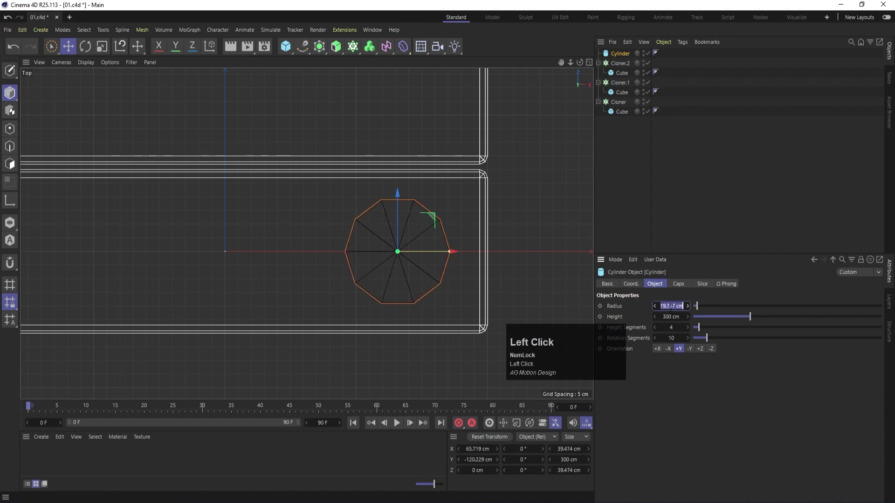
type("20")
key("Return")
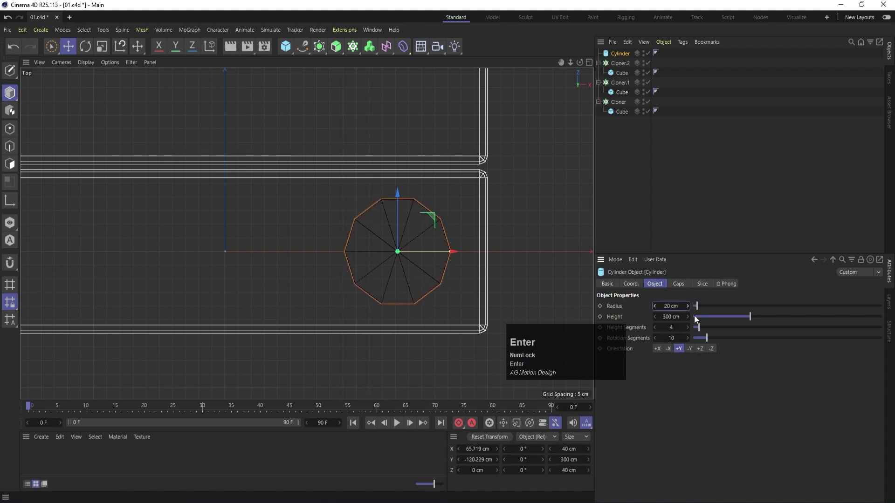
left_click(676, 305)
type("25")
key("Return")
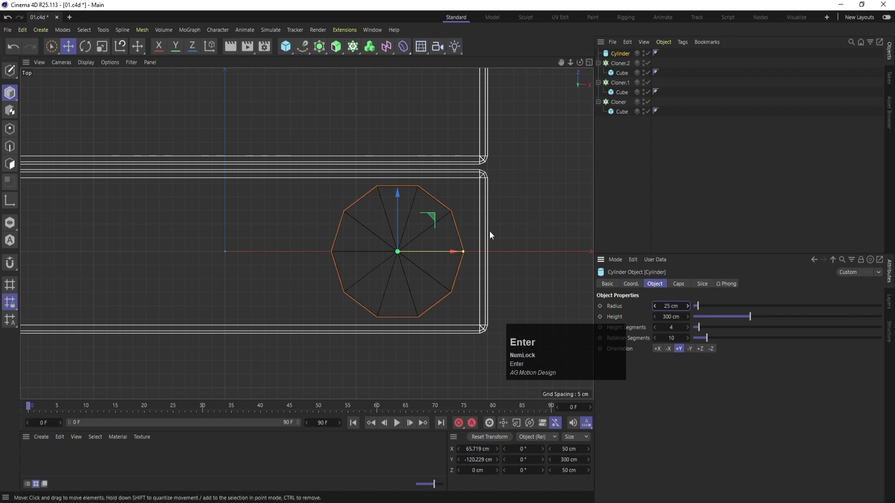
middle_click(466, 224)
middle_click(153, 153)
left_click(697, 148)
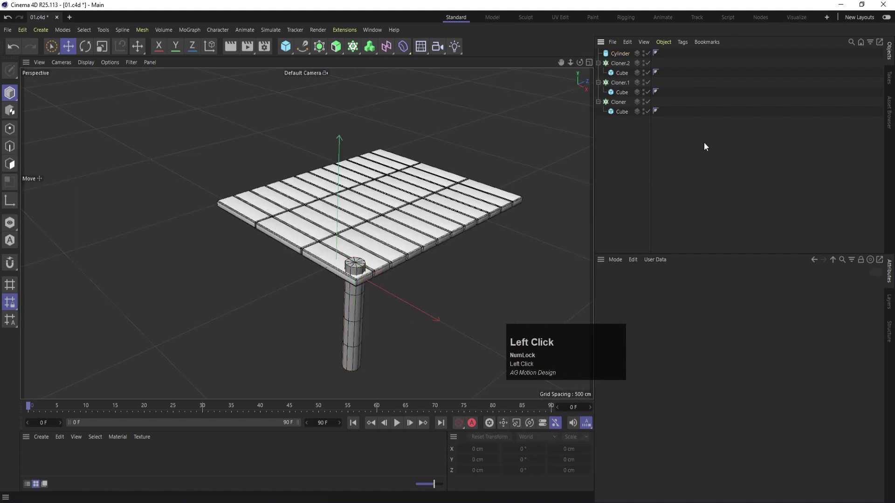
Duplicate the outermost plank row, Cloner.2, together with its cube
scroll(433, 180, "down", 2)
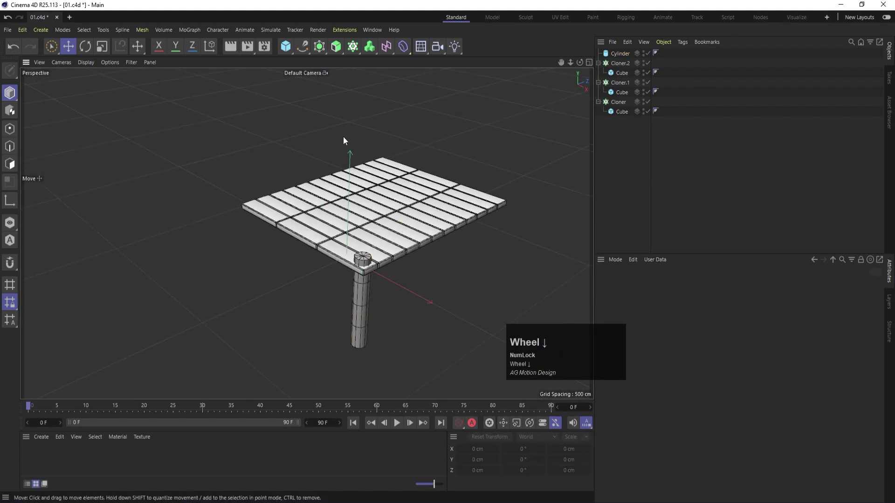
middle_click(463, 136)
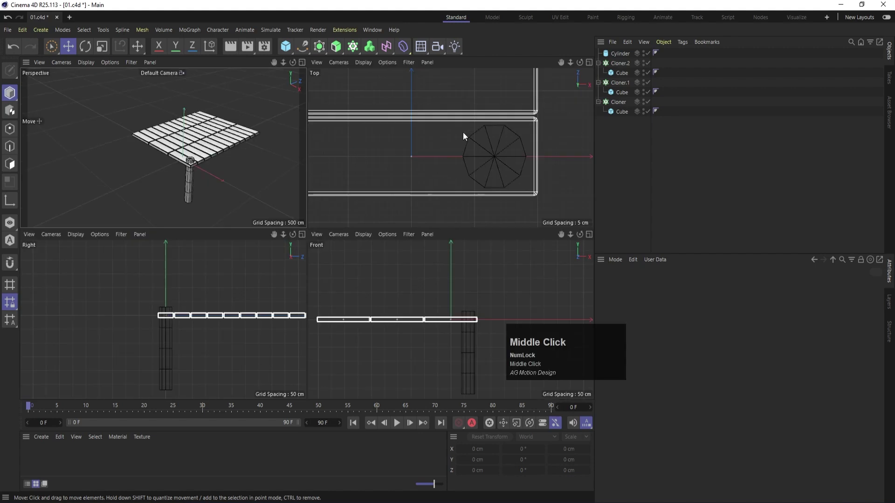
middle_click(464, 135)
scroll(379, 261, "down", 4)
scroll(378, 261, "down", 2)
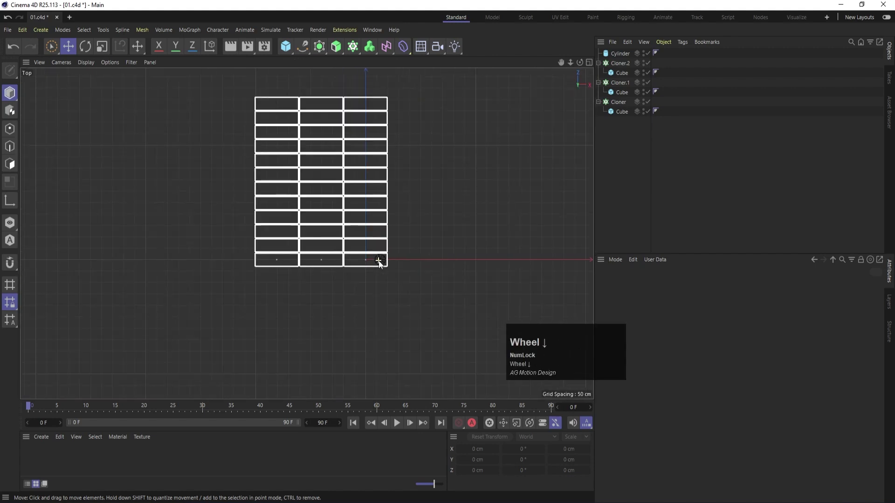
left_click(497, 160)
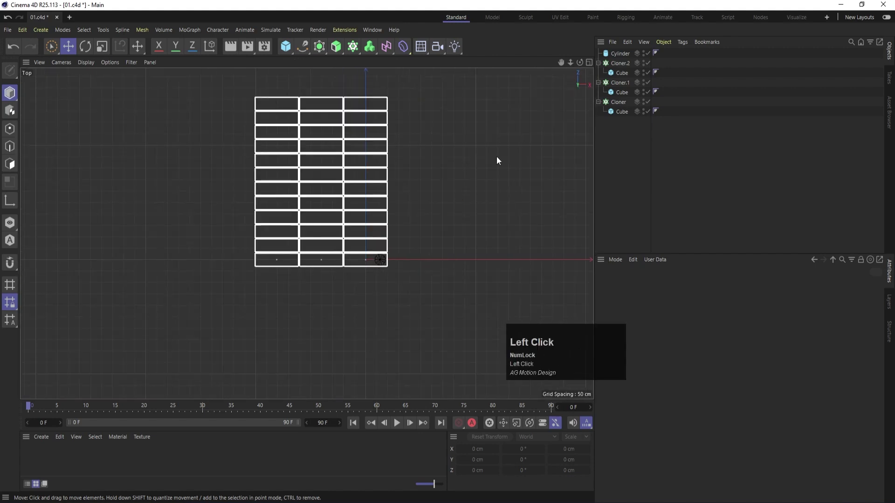
left_click(618, 63)
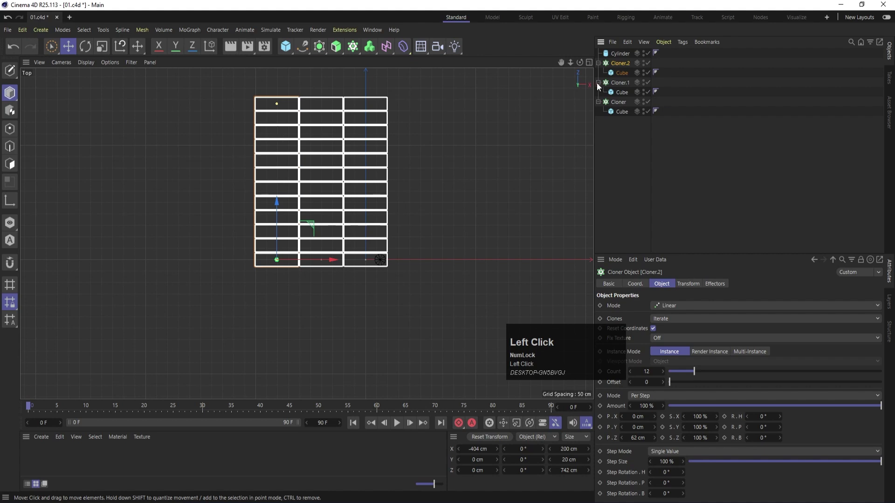
left_click_drag(621, 66, 613, 64, "ctrl")
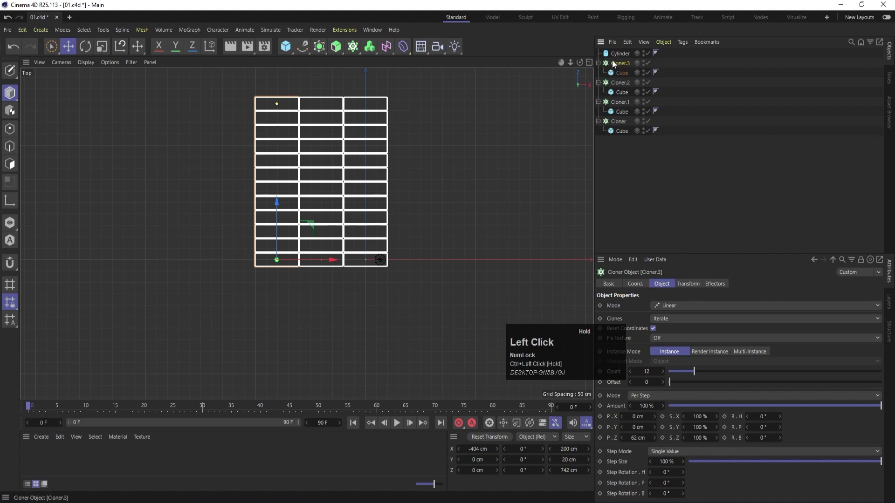
Set the duplicated plank row's X position to -606 cm and return to the Perspective view
left_click(634, 284)
left_click(646, 306)
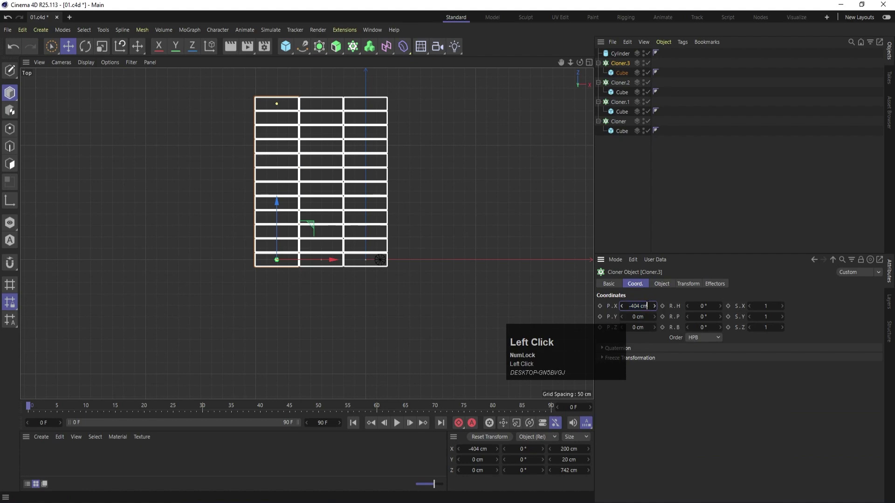
type("-606")
key("Return")
middle_click(440, 81)
middle_click(266, 140)
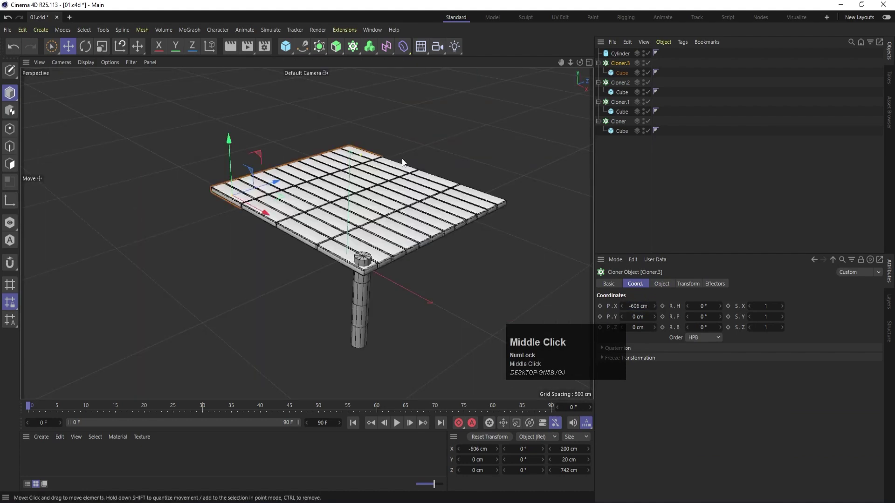
scroll(289, 197, "down", 2)
left_click_drag(288, 197, 364, 210, "alt")
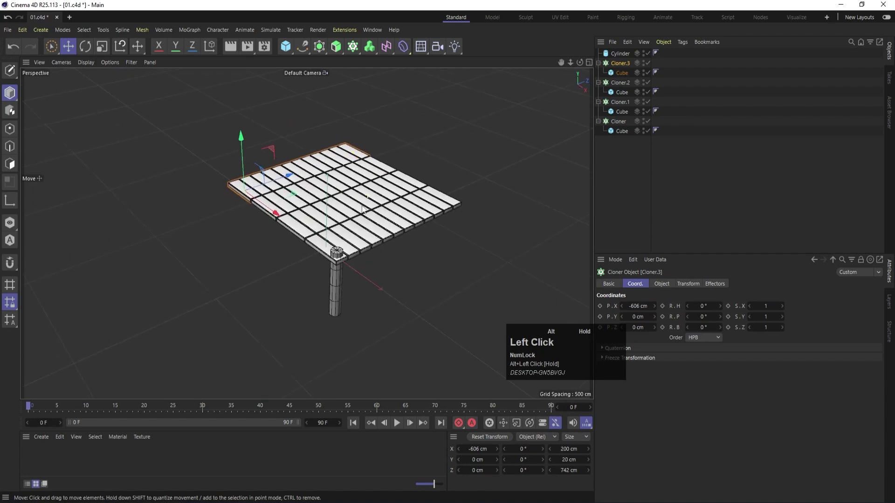
scroll(301, 200, "up", 1)
In the Top view, copy the corner post cylinder along Z to about 673.5 cm, onto the deck's opposite edge
left_click(354, 329)
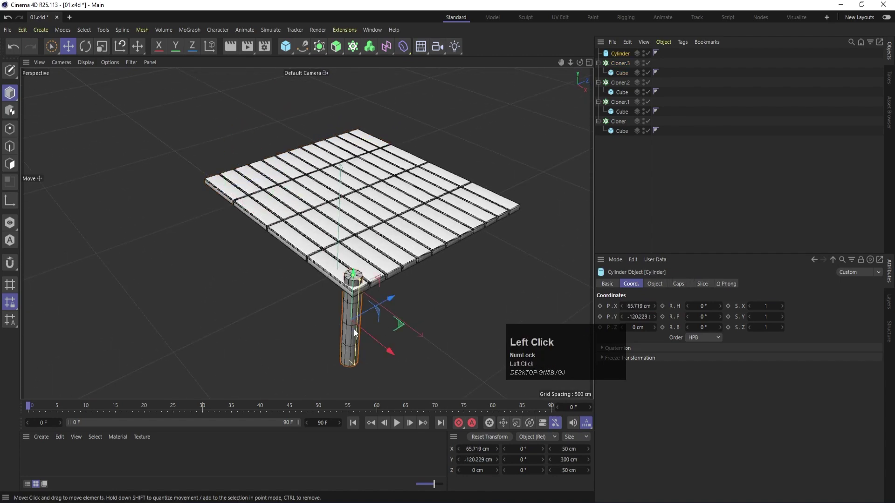
middle_click(475, 150)
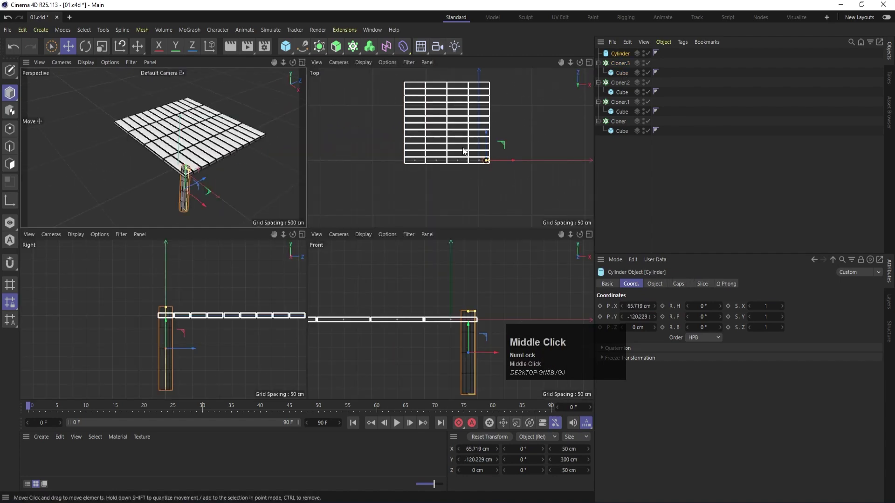
middle_click(466, 151)
middle_click_drag(471, 144, 408, 194, "alt")
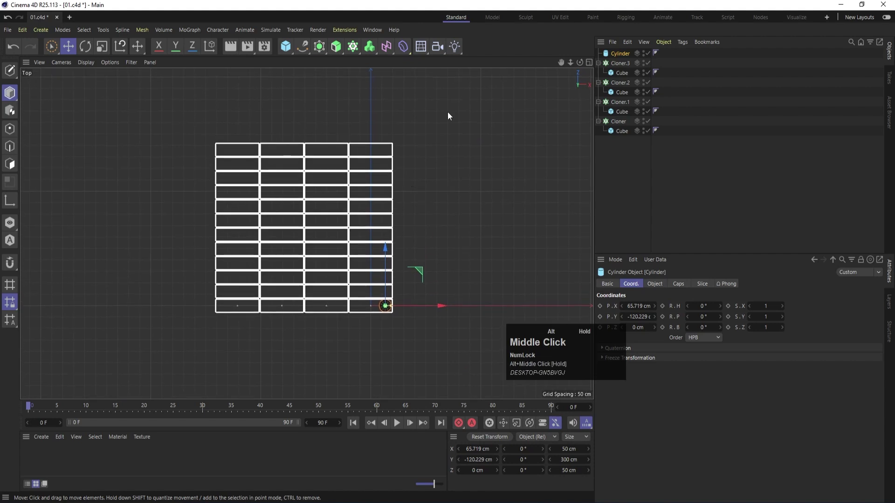
left_click_drag(387, 248, 389, 94, "ctrl")
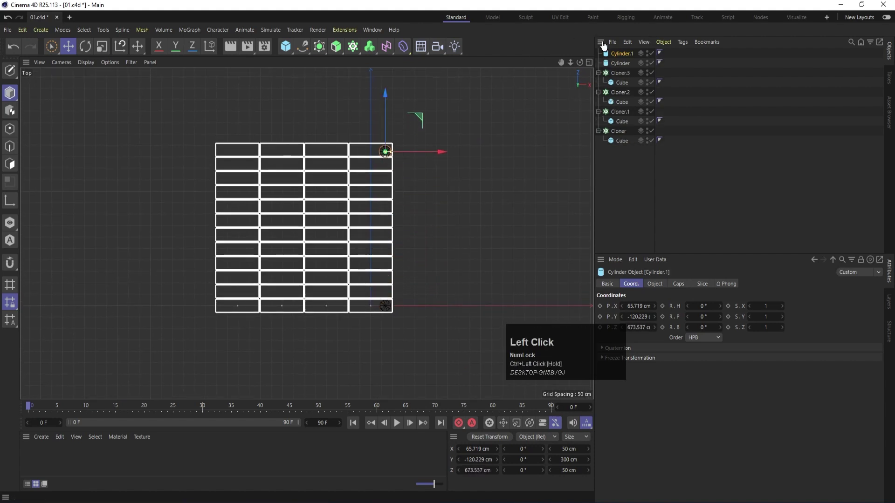
Fine-tune the copied post's Z position to about 681.9 cm so it sits centered within the end plank's width
scroll(392, 127, "up", 3, "alt")
scroll(391, 128, "up", 2, "alt")
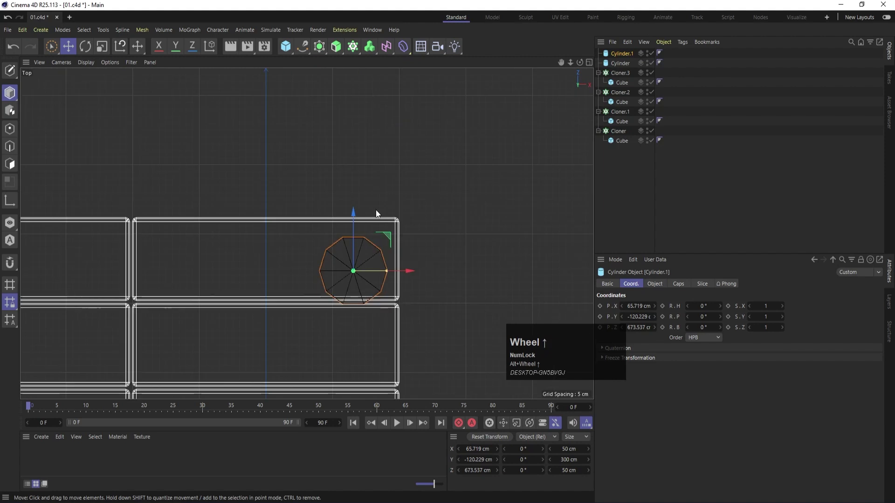
left_click_drag(350, 213, 344, 200)
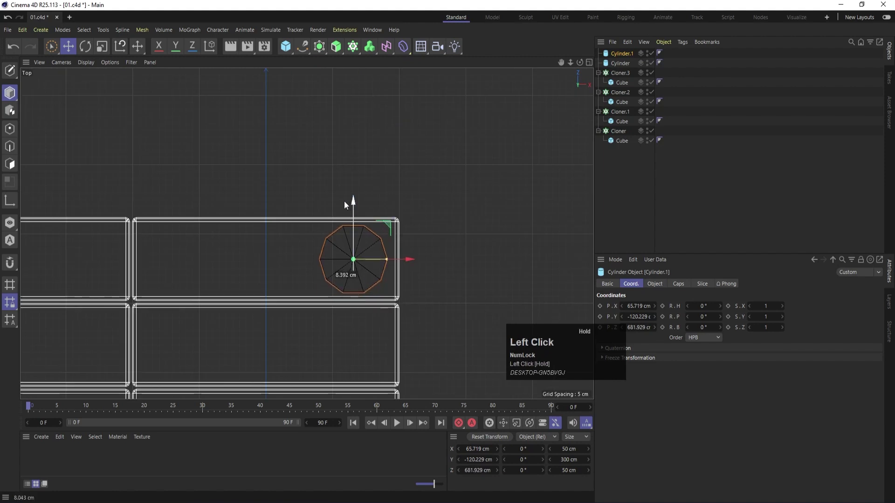
scroll(345, 203, "down", 5)
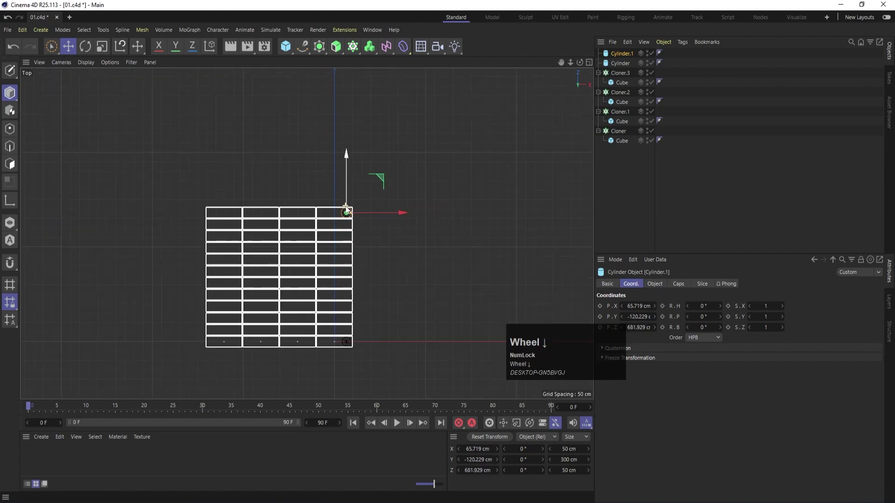
Select both post cylinders and copy them along X to about -663.8 cm, at the deck's other two corners
left_click(616, 64)
left_click(616, 54, "shift")
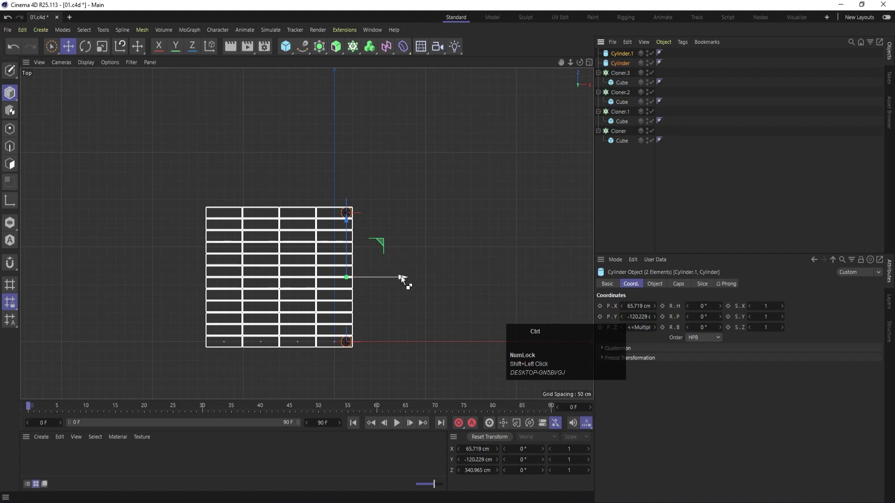
left_click_drag(401, 277, 267, 281, "ctrl")
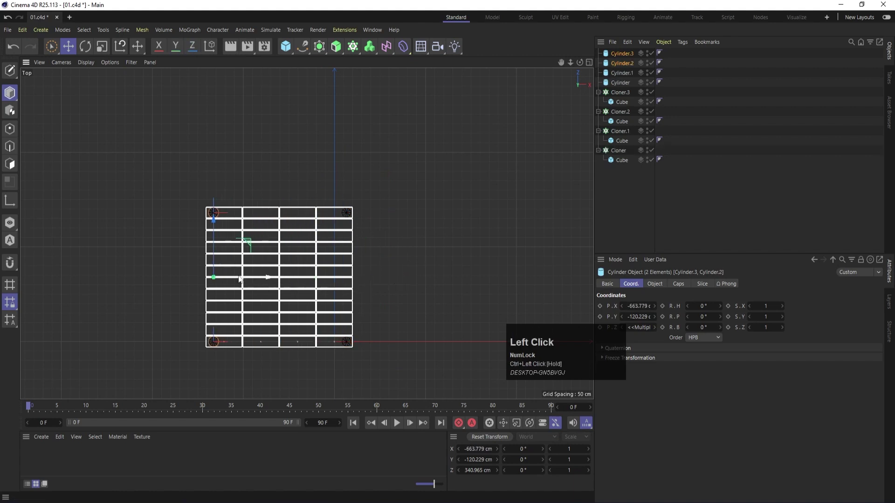
Shift the two copied posts to about -671.1 cm in X, return to the Perspective view, and deselect everything
scroll(181, 240, "up", 3)
scroll(262, 219, "down", 4)
scroll(296, 277, "up", 3)
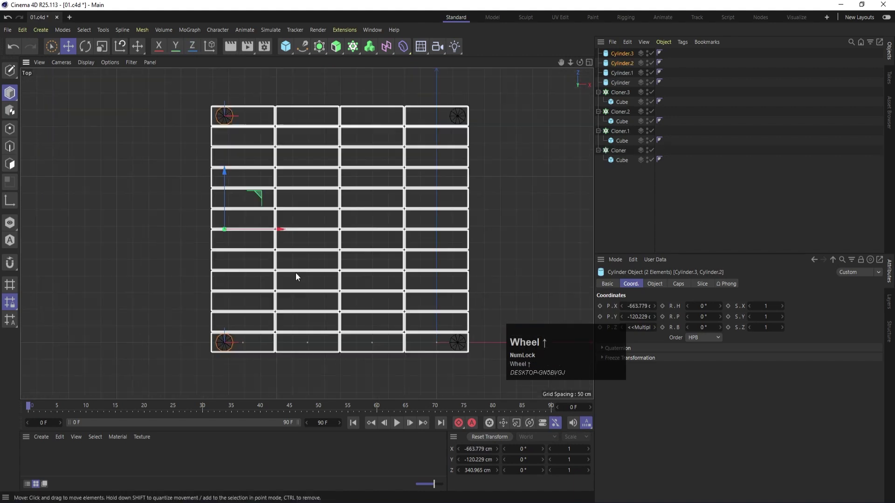
left_click_drag(278, 230, 278, 231)
middle_click(373, 184)
middle_click(258, 186)
left_click(479, 142)
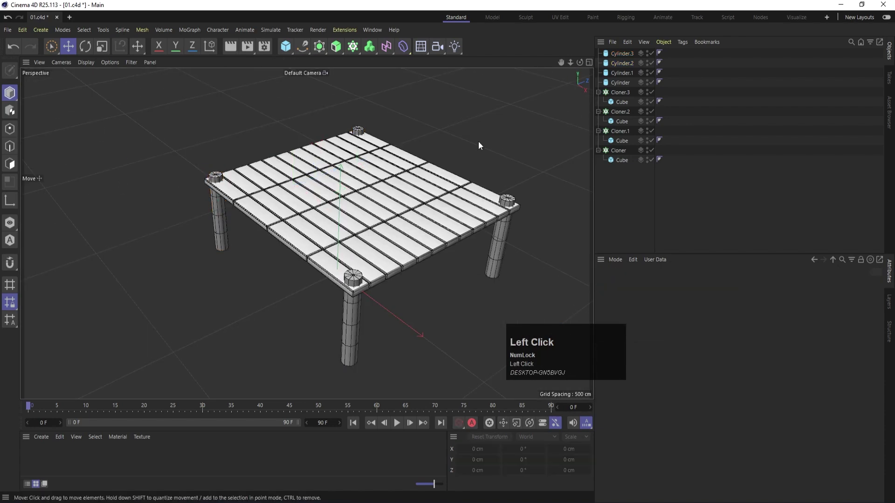
Duplicate the corner post Cylinder.3
left_click_drag(478, 141, 418, 233, "alt")
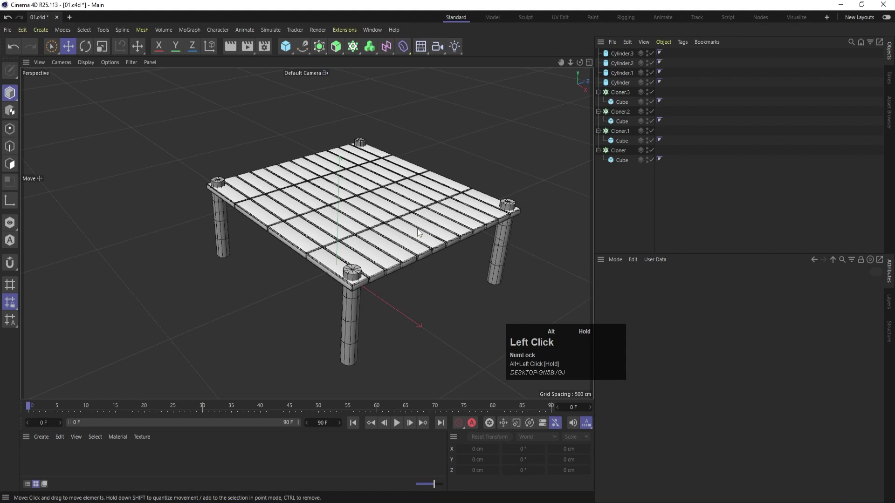
scroll(418, 233, "down", 1)
scroll(352, 267, "down", 1)
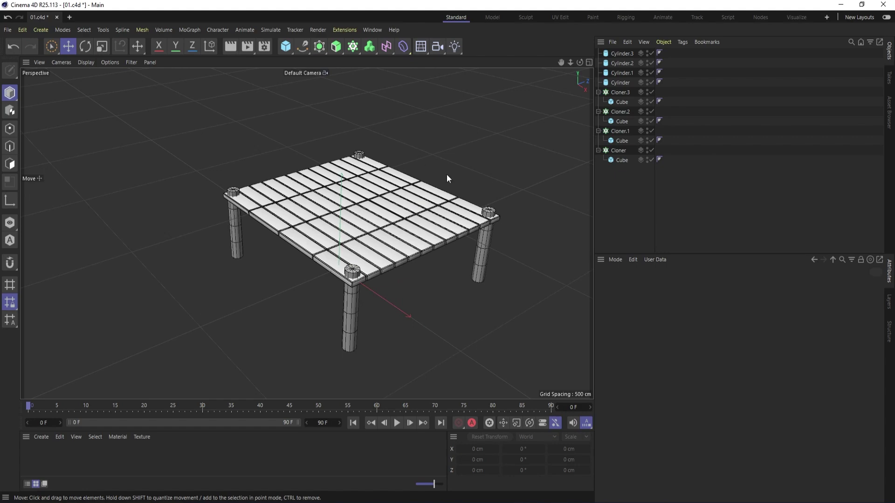
scroll(366, 252, "down", 1)
left_click_drag(364, 250, 295, 202, "alt")
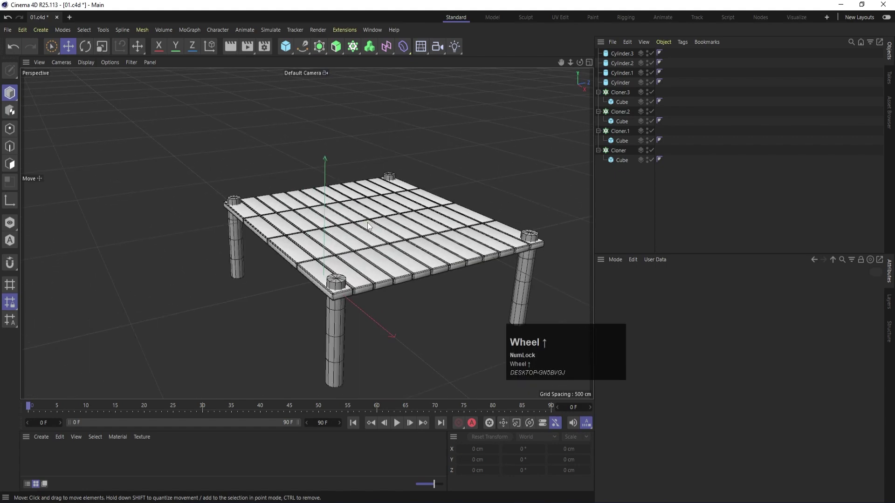
scroll(368, 226, "down", 2)
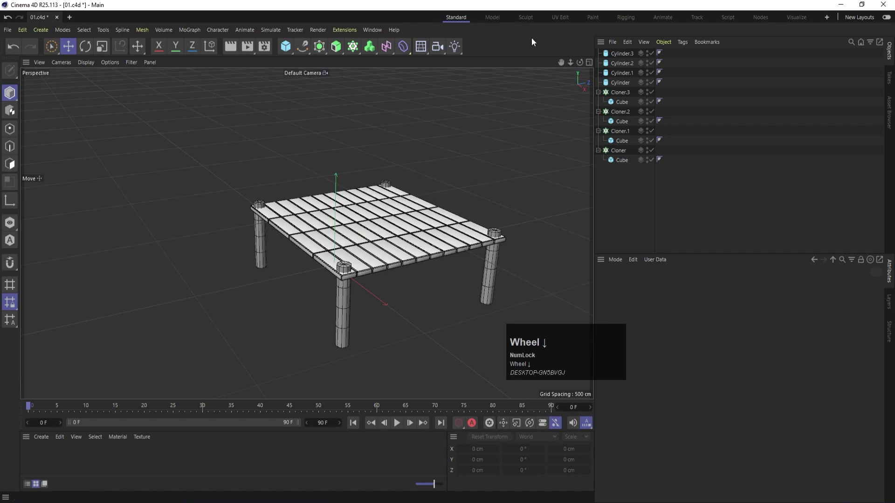
left_click(619, 53)
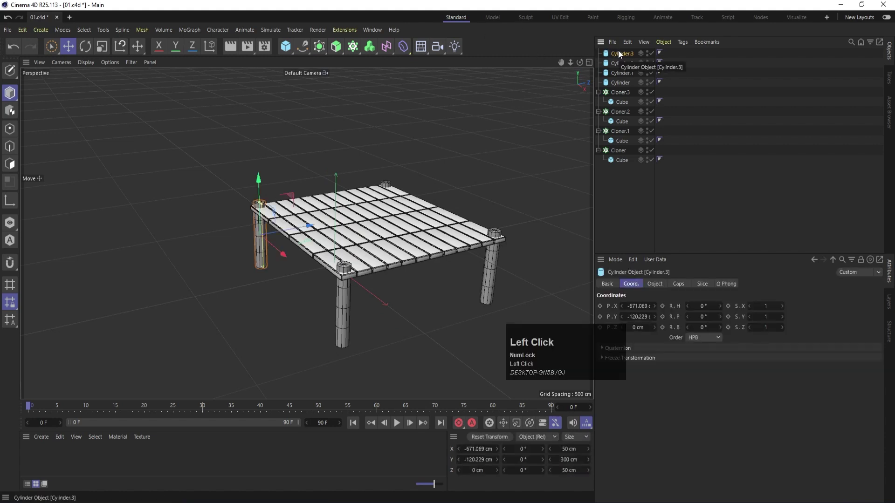
left_click_drag(619, 53, 617, 53, "ctrl")
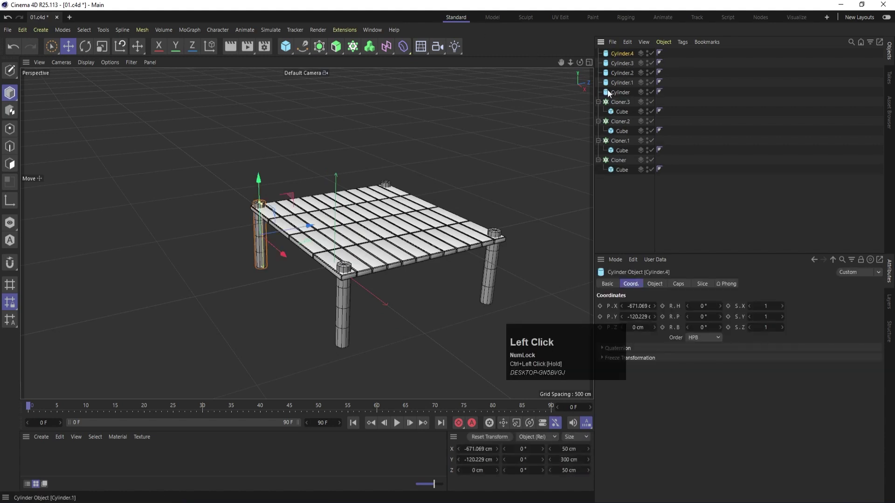
Set the duplicated post cylinder's radius to 15 cm
left_click(655, 284)
left_click_drag(664, 307, 670, 306)
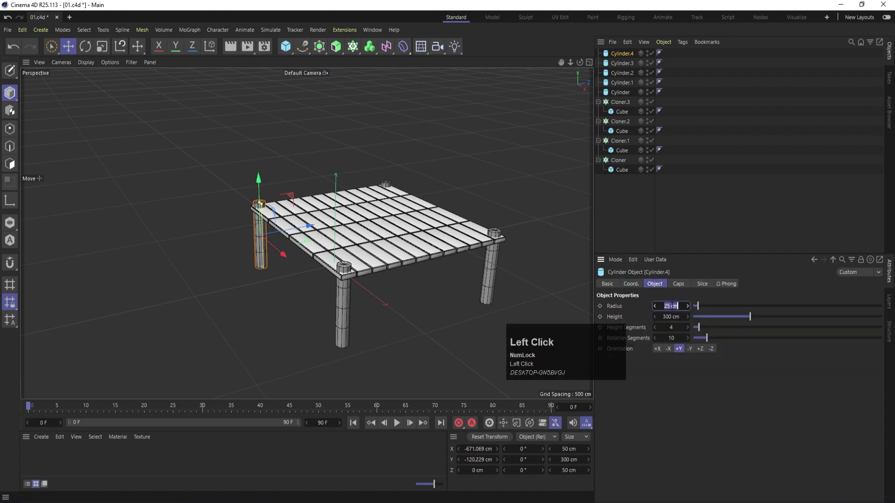
type("15")
key("Return")
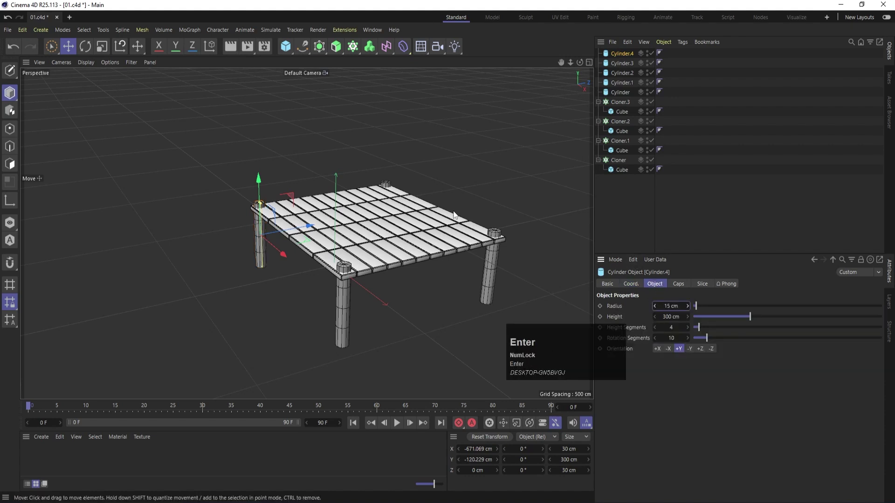
Move the 15 cm radius cylinder along X to about 65.2 cm, onto the opposite corner post, and return to Perspective
middle_click(424, 180)
middle_click(506, 136)
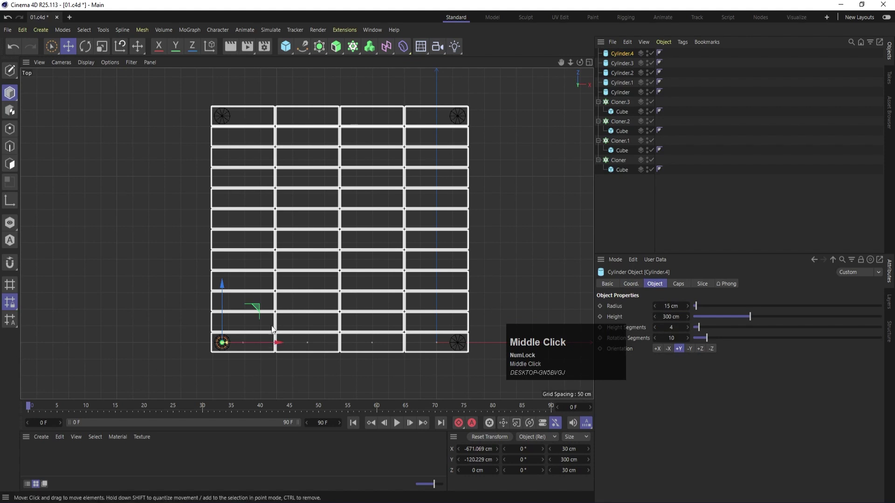
left_click_drag(277, 343, 509, 344)
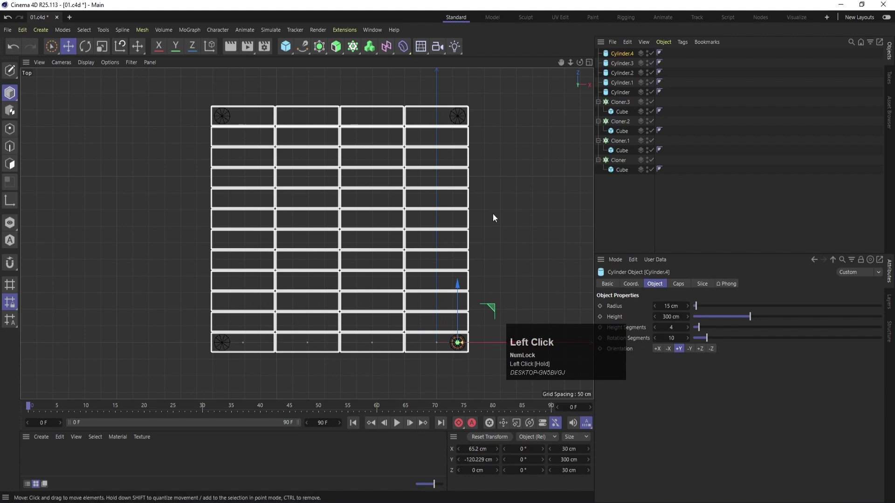
middle_click(502, 191)
middle_click(192, 174)
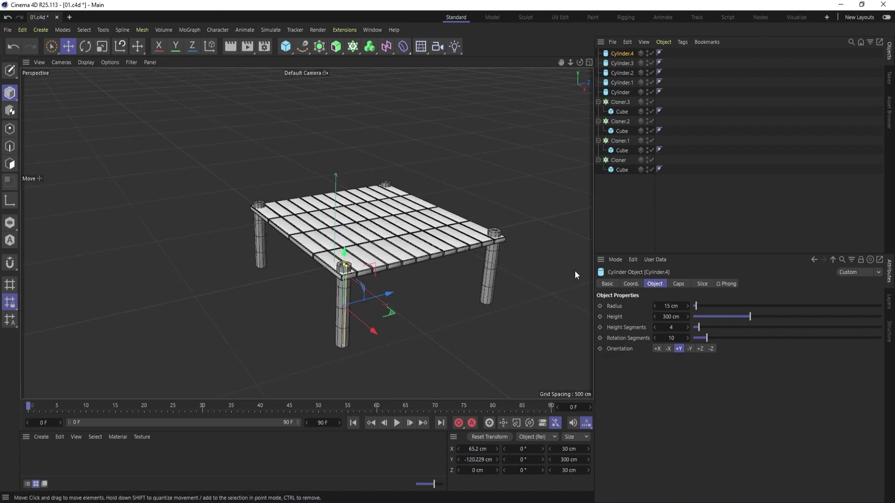
Shift the thin cylinder along Z to about 72.9 cm, clear of the corner post, and check it in the Right view
left_click(615, 53)
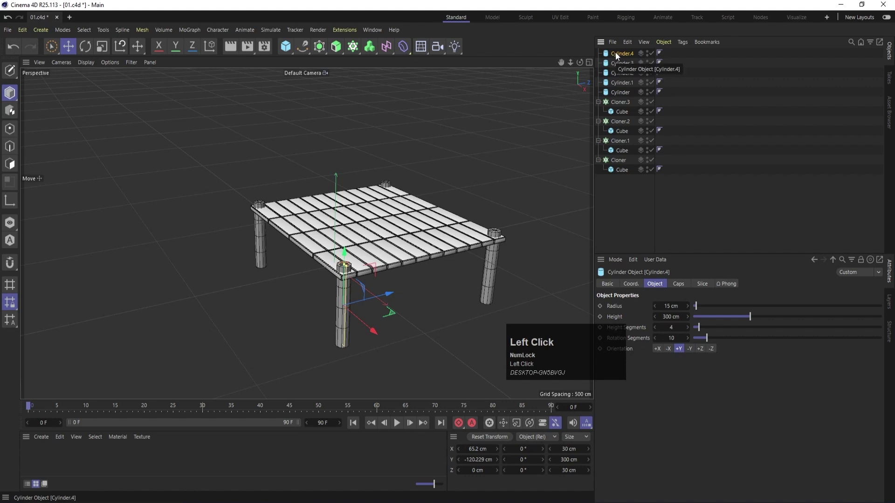
left_click_drag(392, 293, 406, 292)
middle_click(417, 217)
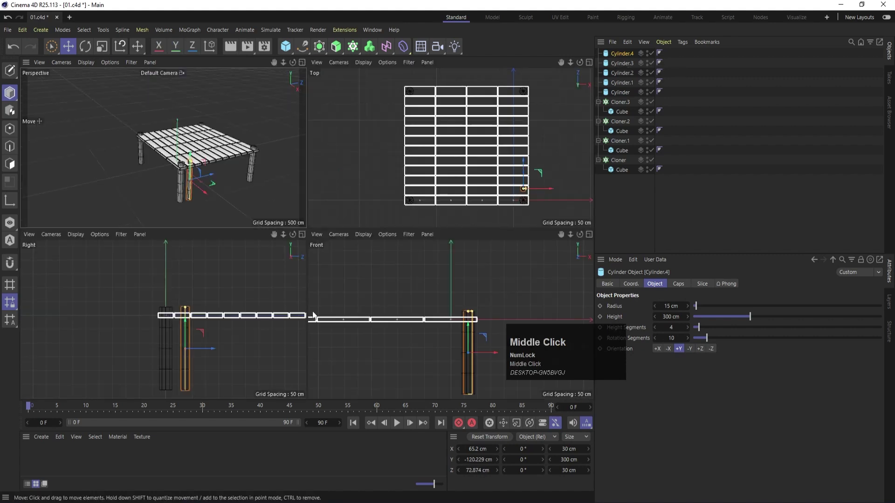
middle_click(217, 315)
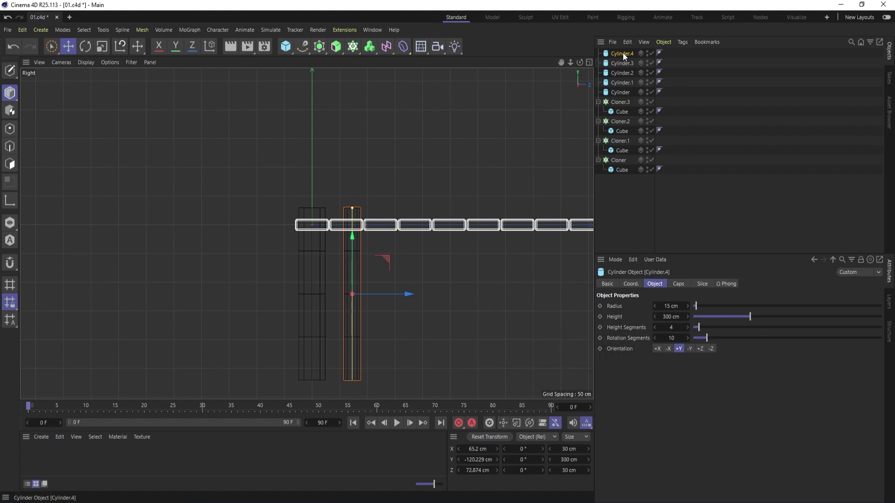
scroll(380, 212, "up", 2)
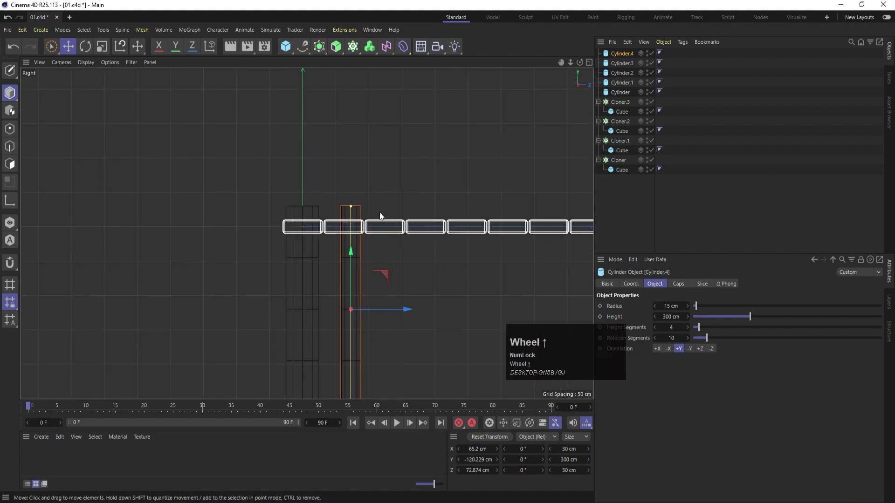
scroll(379, 215, "down", 2)
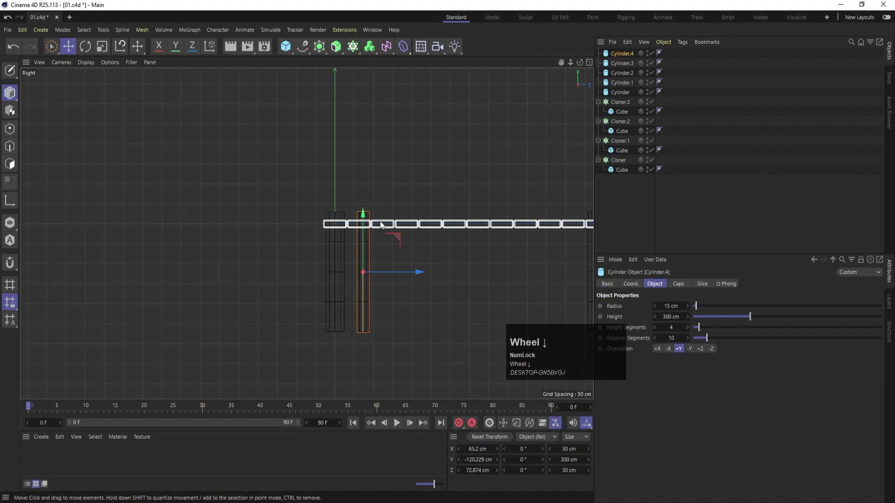
Convert Cylinder.4 to an editable polygon object and activate Rectangle Selection for its points
key("c")
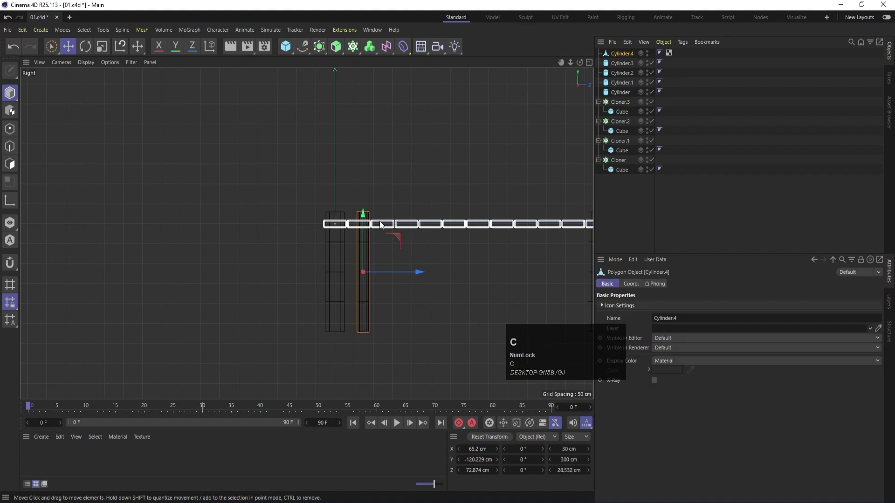
left_click(10, 130)
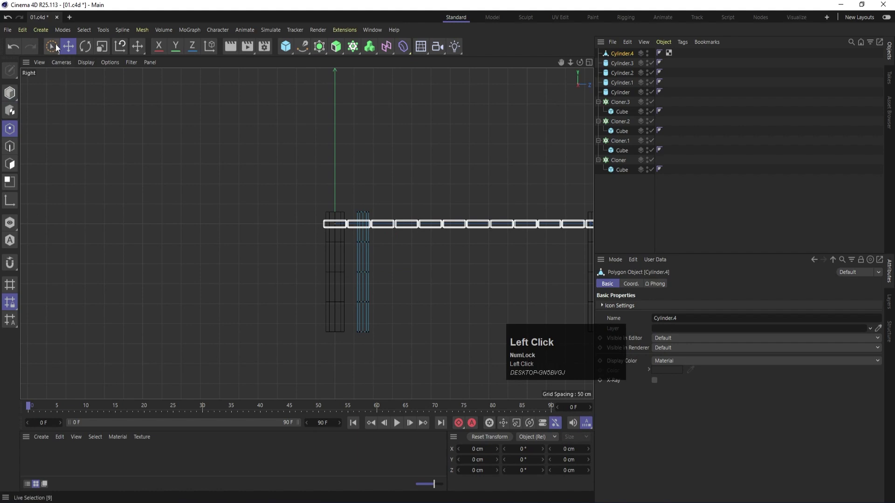
left_click_drag(55, 44, 92, 77)
Raise the cylinder's top points about 131.7 cm in Y, return to Model mode in Perspective, and deselect it
scroll(360, 222, "up", 6)
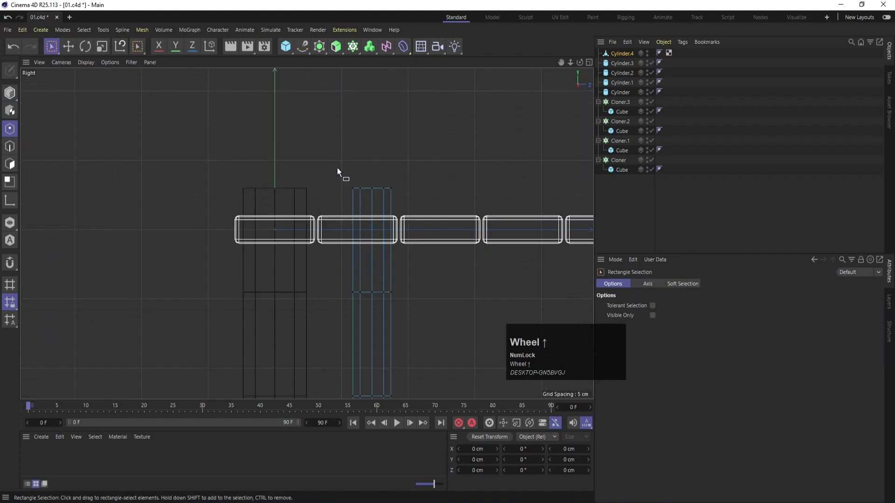
left_click_drag(337, 168, 401, 134)
scroll(404, 233, "down", 7)
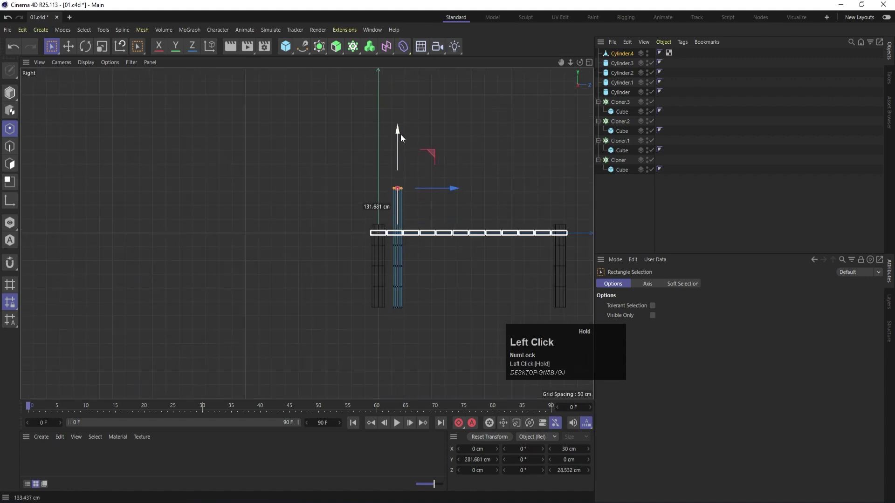
middle_click(424, 165)
middle_click(264, 167)
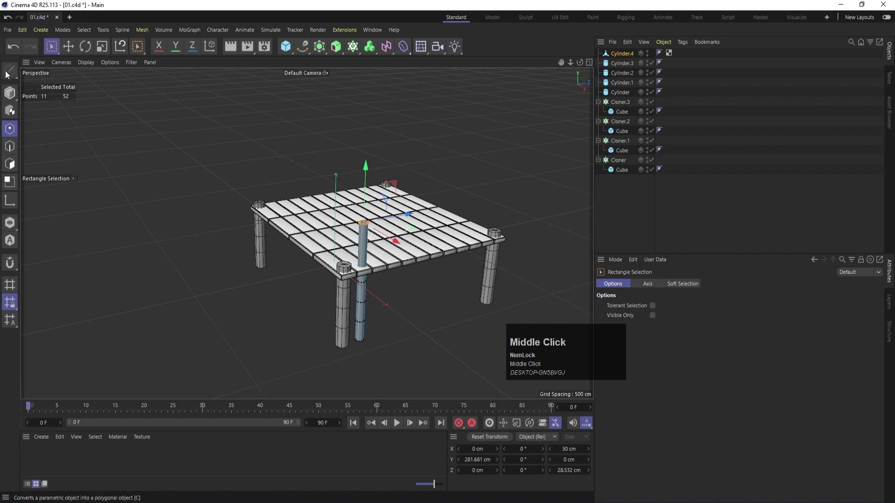
left_click(9, 93)
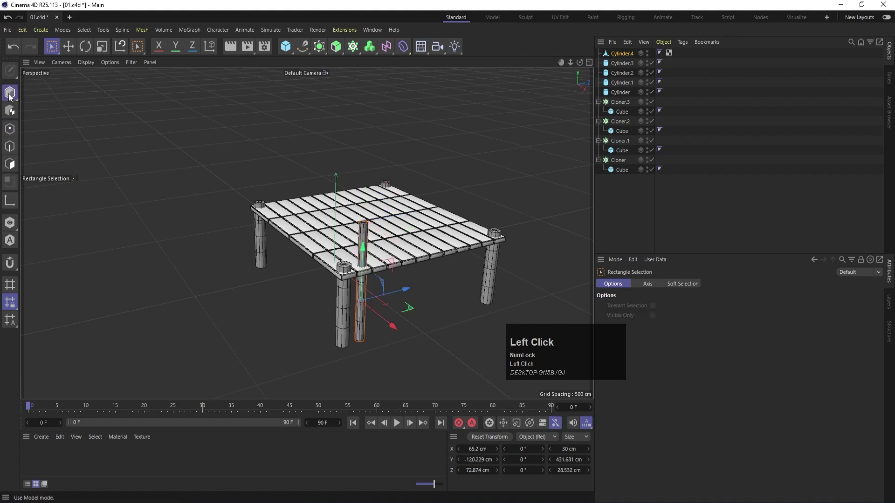
left_click(642, 195)
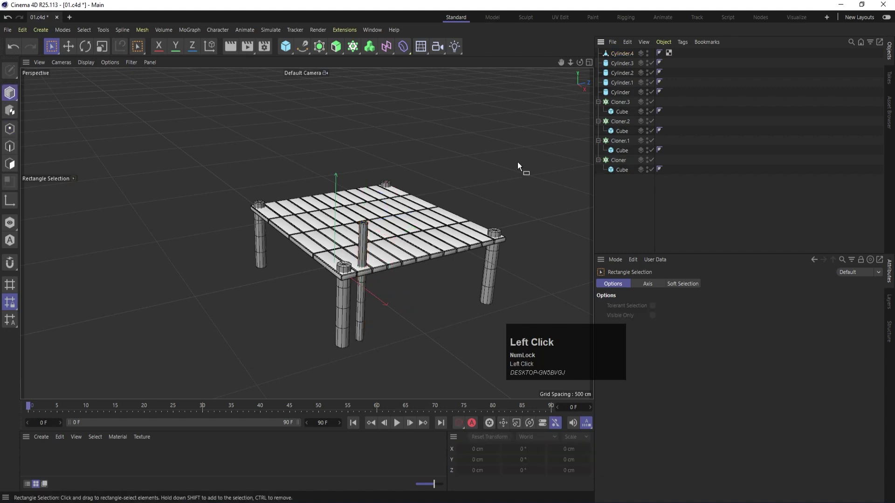
left_click(318, 46)
left_click_drag(625, 63, 619, 60)
left_click(618, 55)
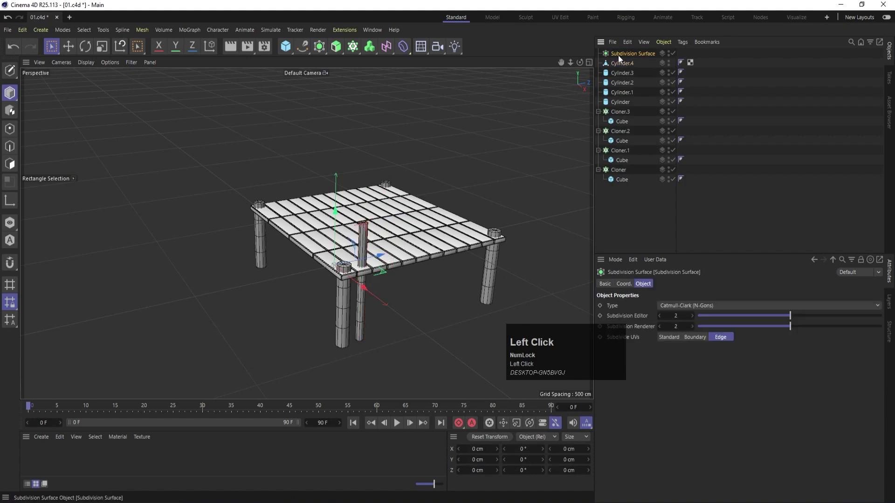
key("Delete")
Add a new Cloner and make Cylinder.4 its child
left_click(353, 48)
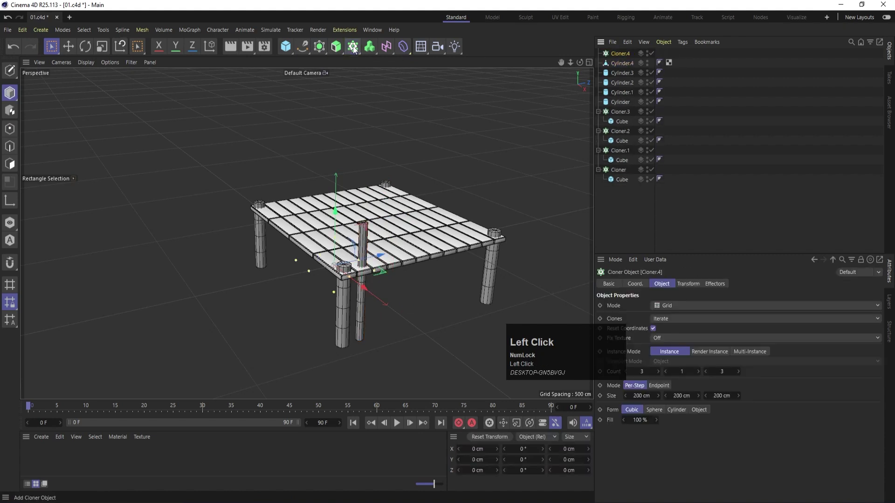
left_click(612, 66)
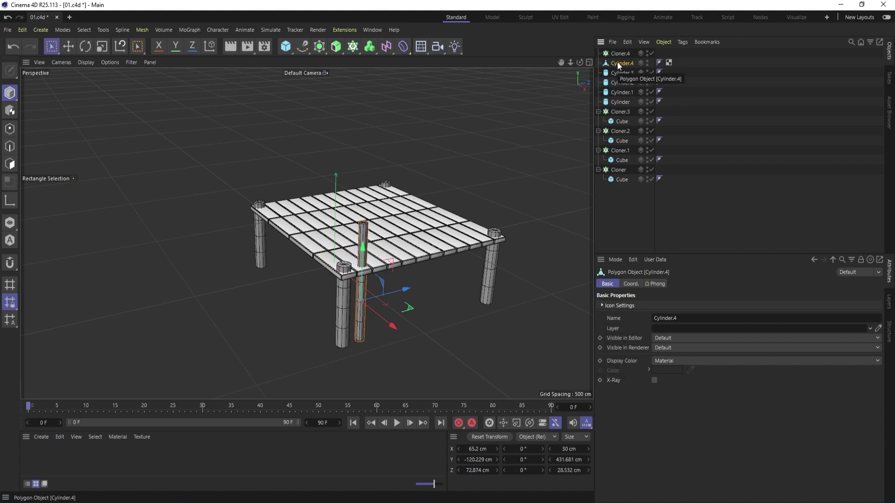
left_click_drag(614, 67, 615, 53)
left_click(614, 53)
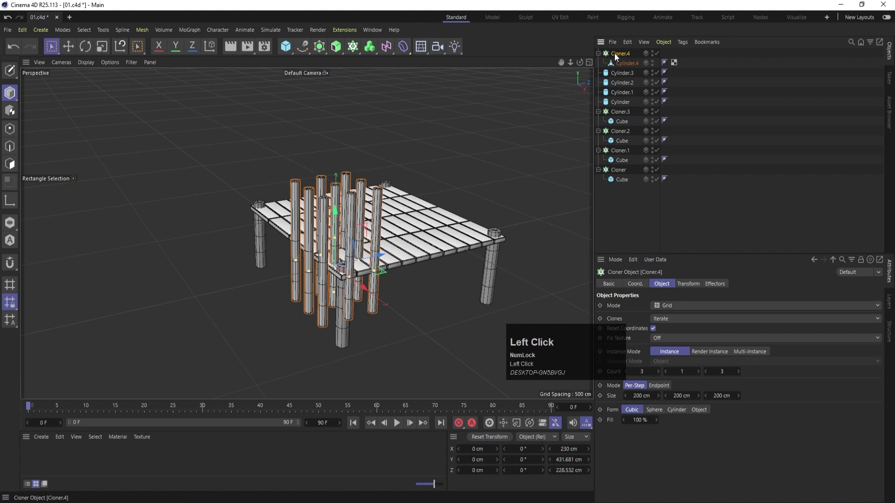
Set the new Cloner to Linear mode with a per-step offset of 0 cm in Y and 50 cm in Z
left_click(668, 306)
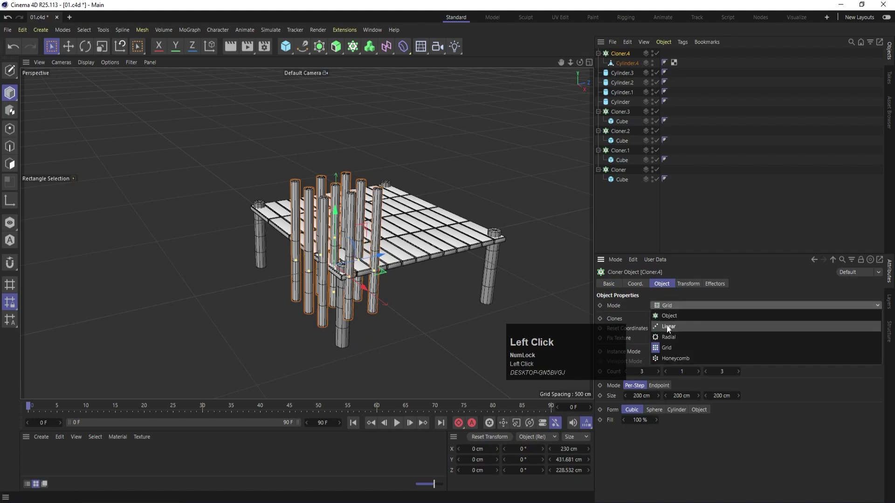
left_click(667, 326)
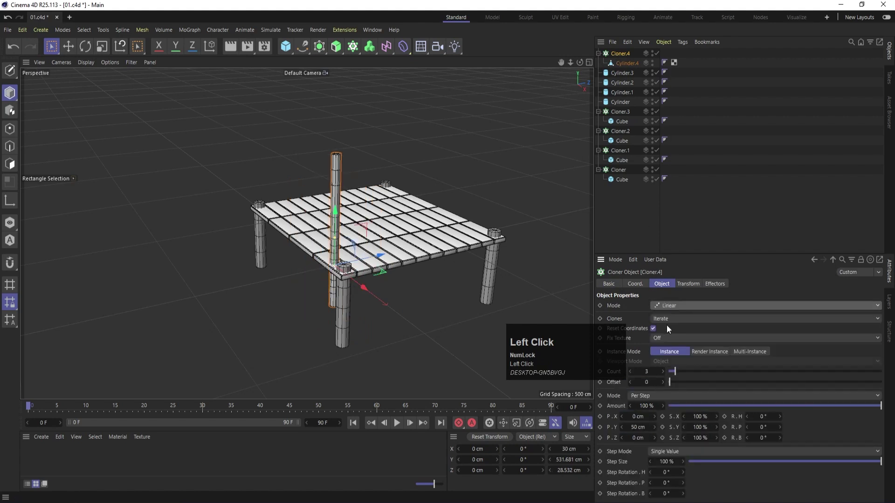
left_click(635, 427)
key("Return")
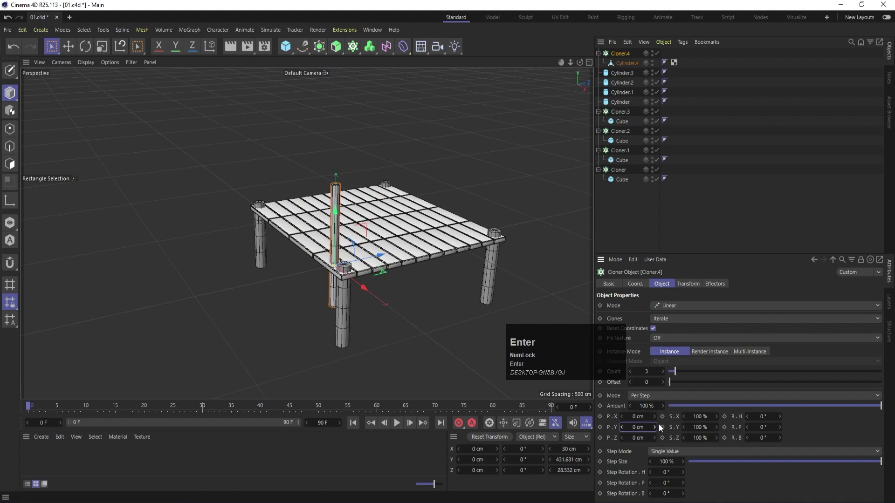
left_click_drag(644, 438, 664, 438)
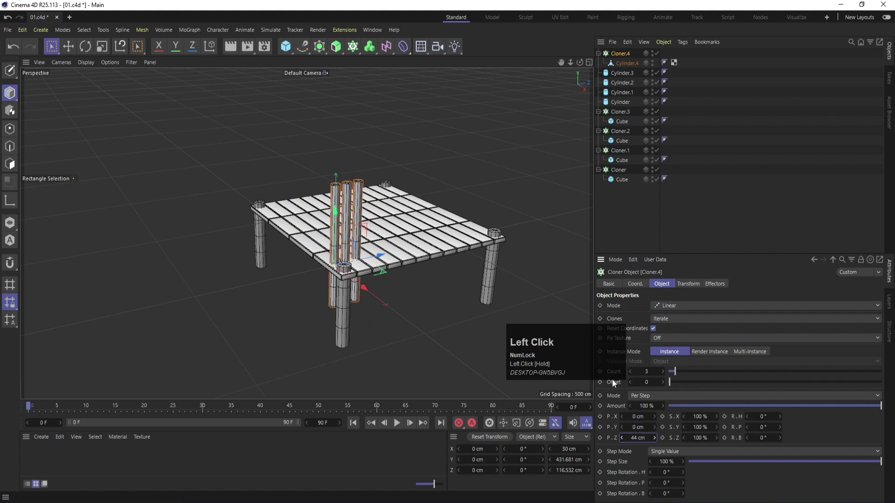
double_click(636, 438)
type("50")
key("Return")
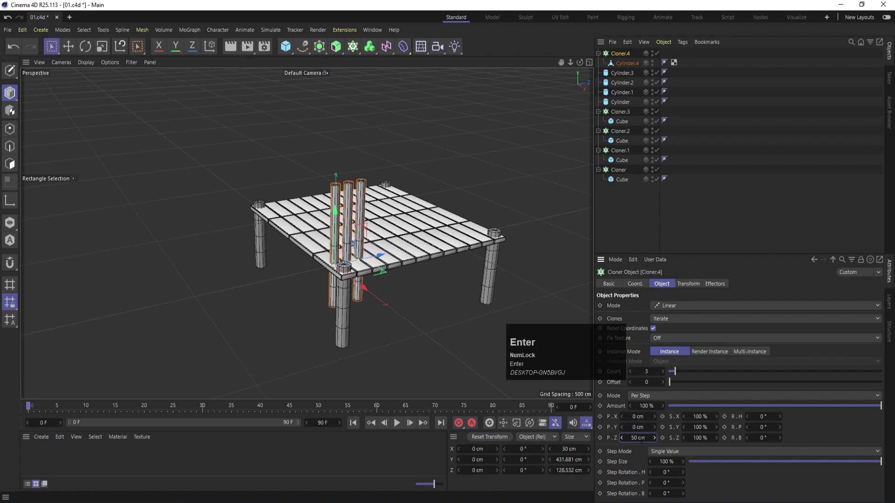
Move Cloner.4 next to the corner post at about X 65.2 cm, Z 63 cm, and set its Z step to 62 cm
middle_click(460, 212)
middle_click(485, 172)
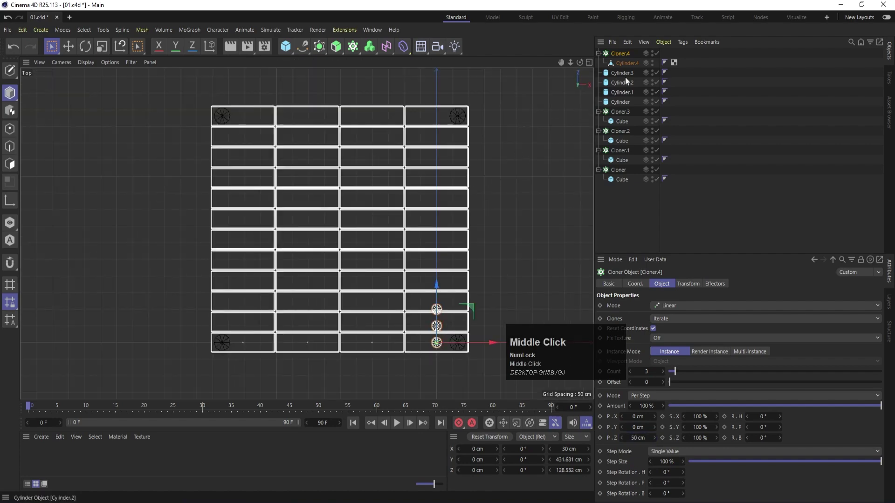
left_click(619, 53)
left_click_drag(471, 307, 429, 263)
scroll(466, 322, "up", 5, "alt")
left_click_drag(631, 439, 640, 438)
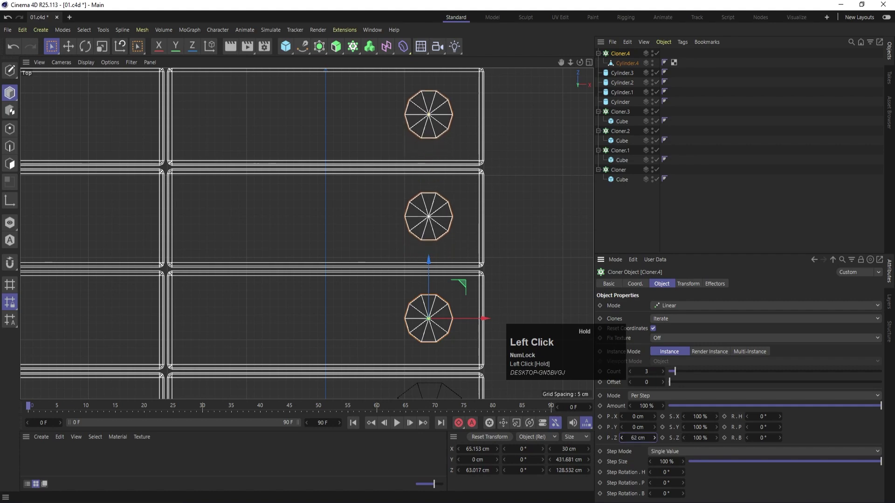
Lower the Cloner.4 row to about -119.4 cm in Y, aligning its bottom with the corner posts
middle_click(454, 236)
middle_click(217, 316)
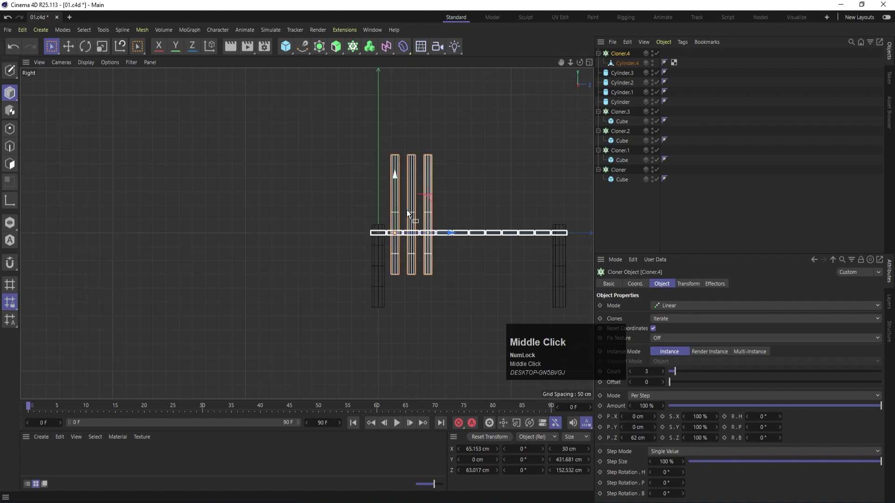
left_click_drag(404, 178, 373, 220)
scroll(414, 263, "up", 5, "alt")
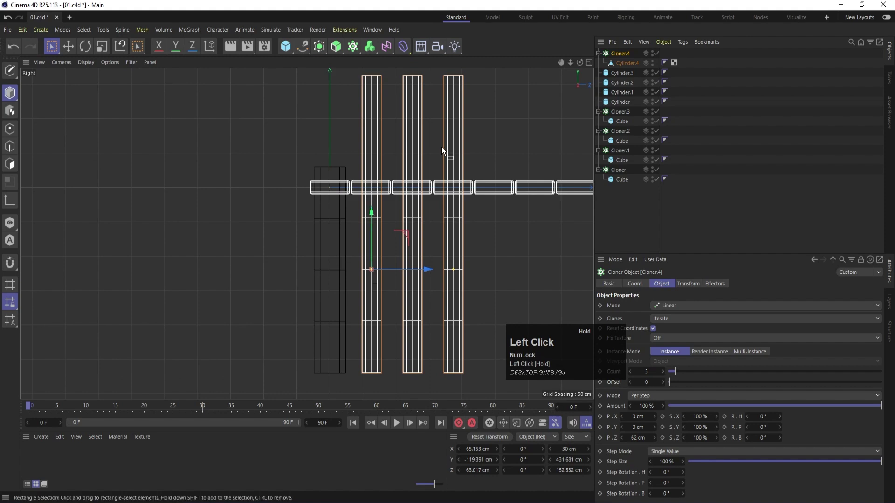
Increase the Cloner.4 count to 10 to fill the deck's edge between the two corner posts
middle_click(441, 154)
middle_click(185, 174)
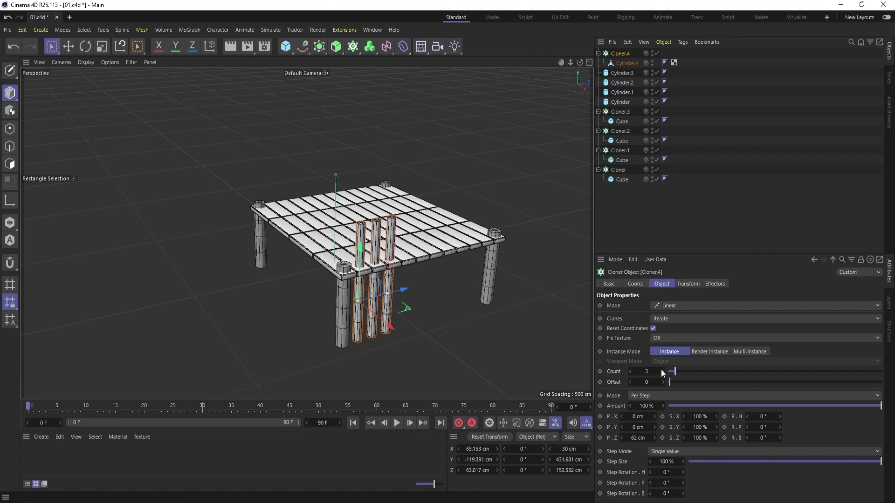
left_click_drag(662, 369, 662, 369)
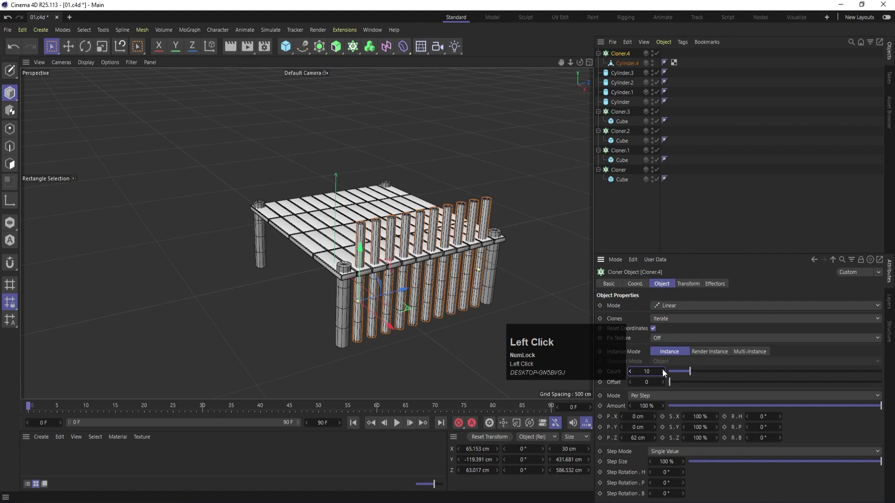
Duplicate Cloner.4 and move the copy along X to about -672 cm, at the deck's opposite edge
middle_click(474, 223)
middle_click(476, 181)
scroll(566, 161, "down", 5)
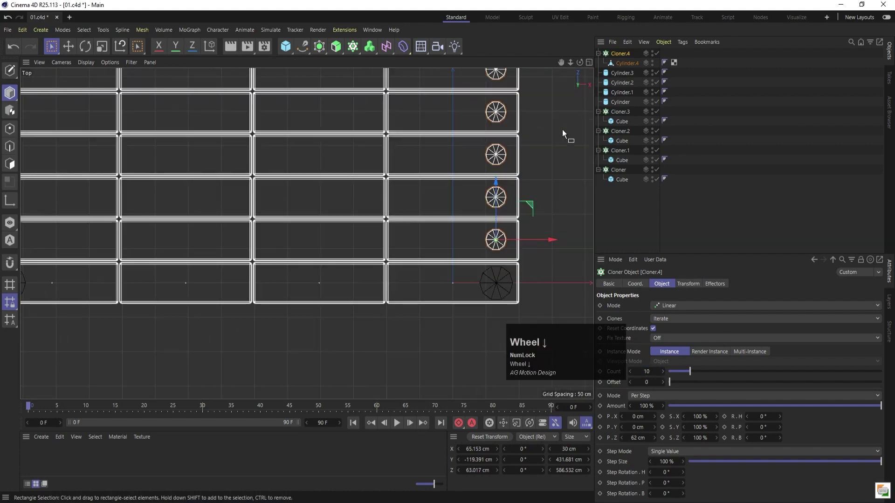
left_click(618, 54)
left_click_drag(618, 54, 620, 50, "ctrl")
scroll(356, 233, "down", 4)
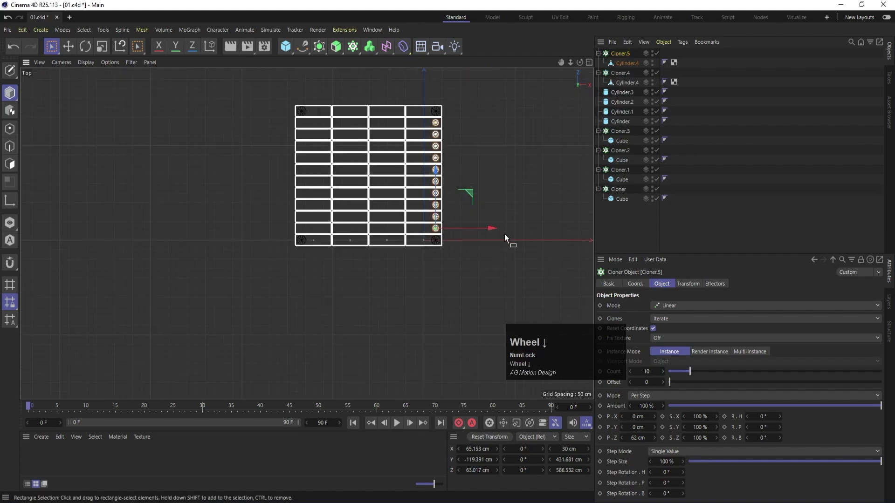
left_click_drag(492, 229, 332, 229)
Fine-tune the duplicated cloner row to about -675 cm in X, discarding any stray extra copy
key("Num_Lock")
scroll(295, 233, "up", 8)
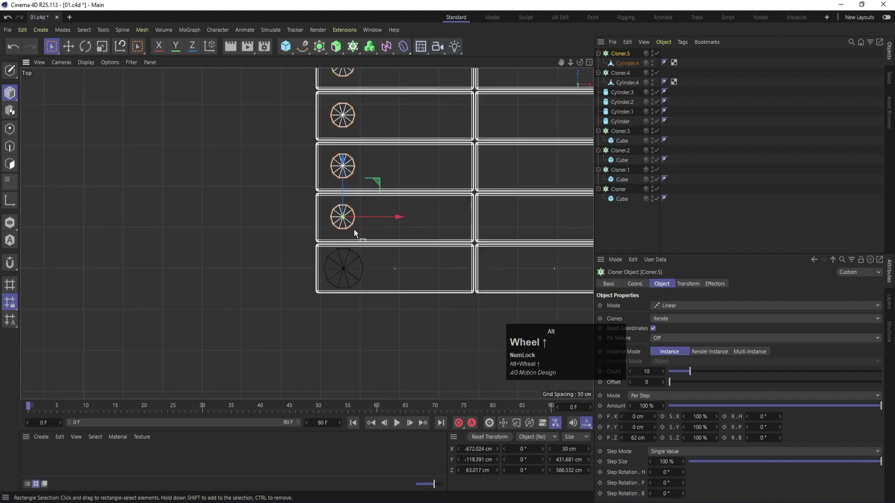
left_click_drag(398, 217, 394, 221)
scroll(357, 281, "down", 8)
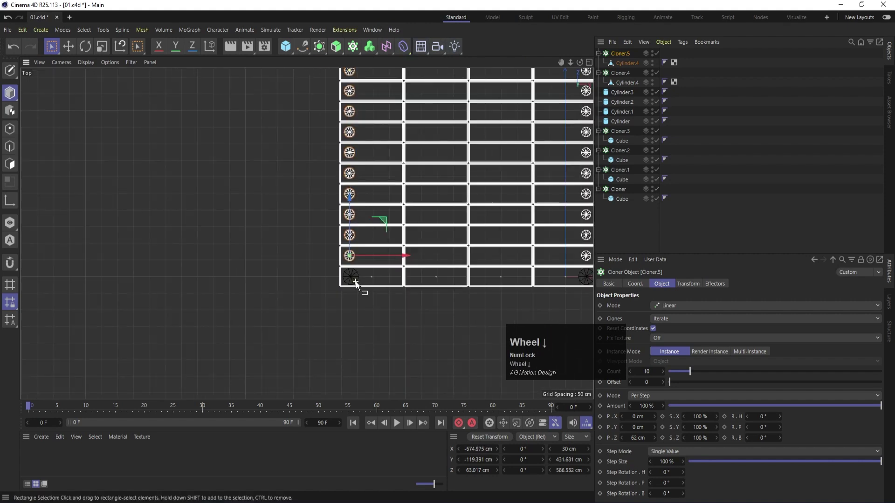
left_click_drag(619, 52, 615, 55, "ctrl")
key("ctrl+z")
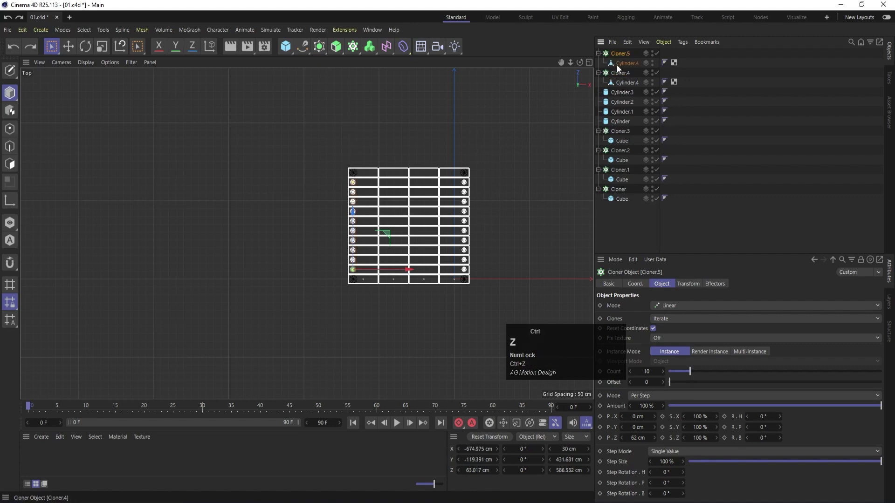
Duplicate Cloner.5 and redirect the copy's row along X with per-step offsets of 0 cm in Z and 73 cm in X
left_click_drag(614, 54, 614, 51, "ctrl")
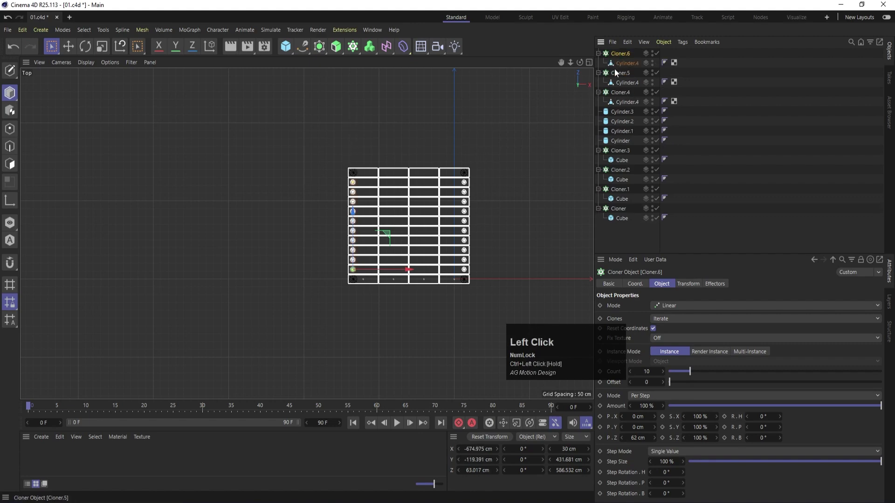
scroll(385, 143, "up", 3)
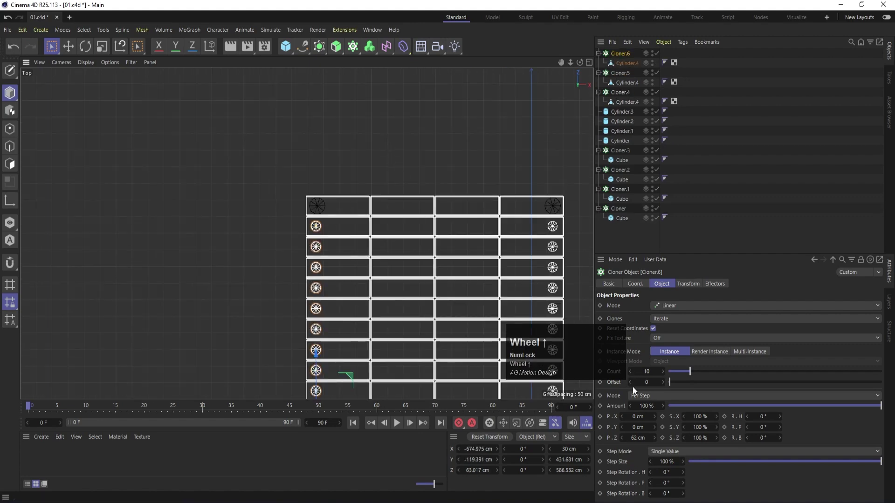
middle_click_drag(366, 271, 339, 196, "alt")
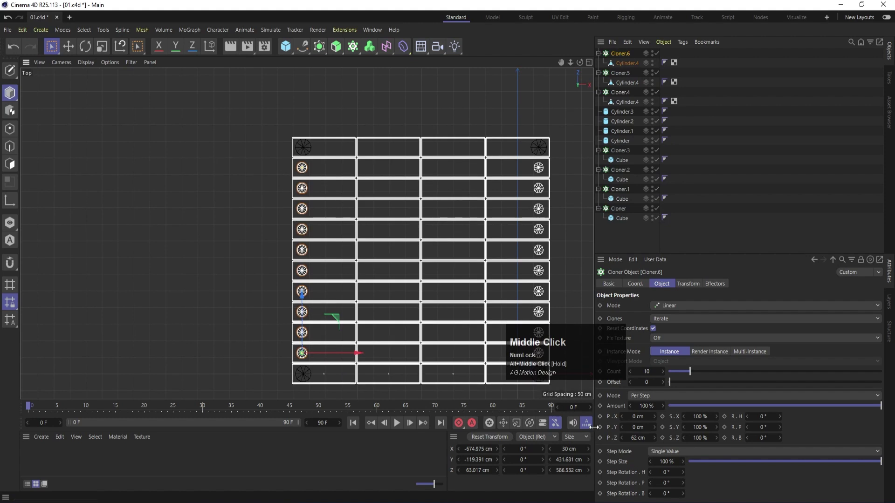
left_click(638, 438)
type("0")
key("Return")
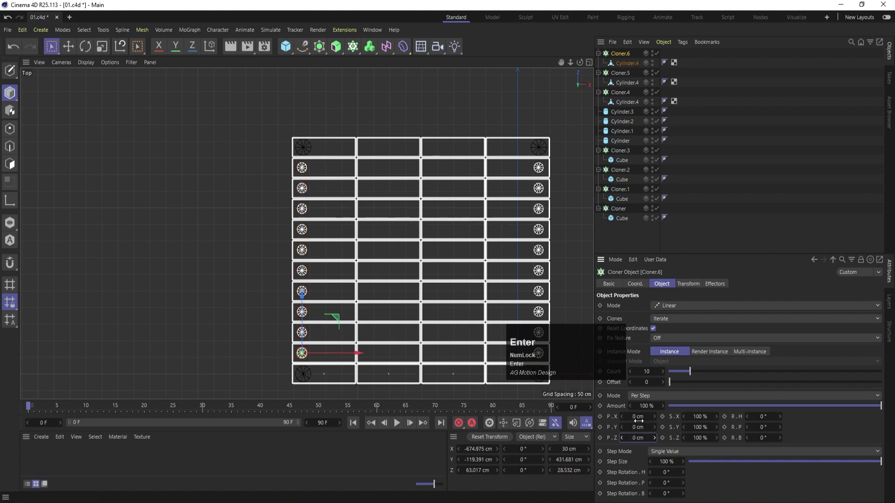
middle_click_drag(385, 323, 343, 229, "alt")
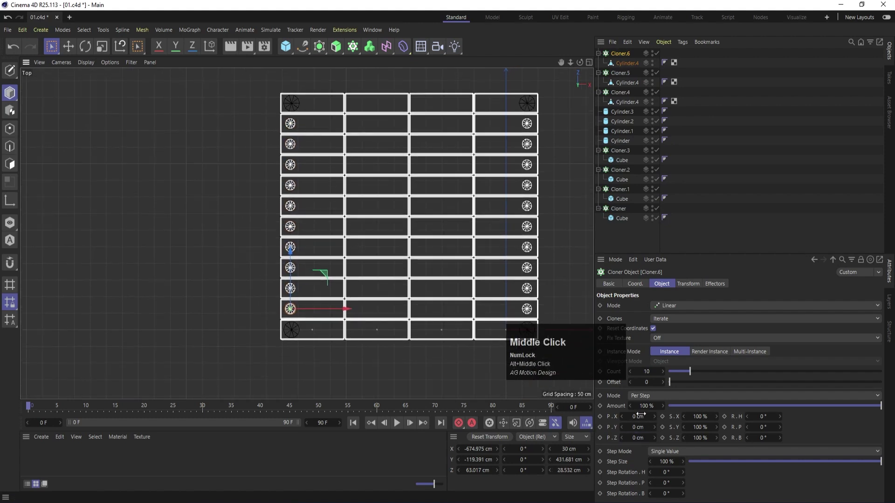
left_click_drag(641, 415, 664, 415)
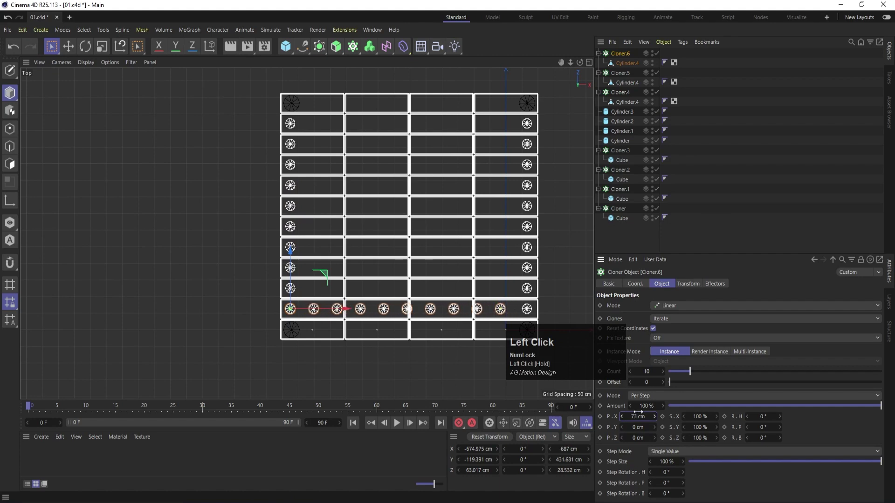
Move the Cloner.6 row onto the deck's far plank between the corner posts, at about -609 cm in X and 681 cm in Z
left_click_drag(324, 276, 350, 78)
scroll(341, 124, "up", 3)
middle_click_drag(309, 155, 333, 286, "alt")
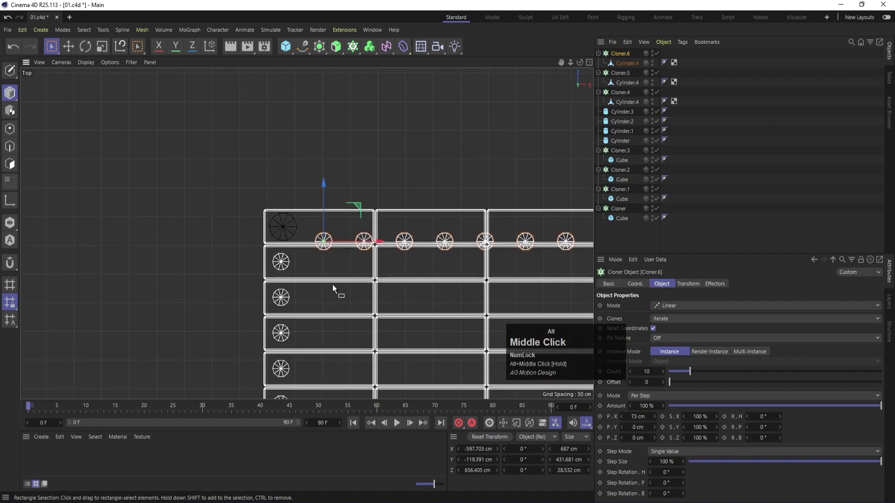
scroll(326, 238, "up", 3)
left_click_drag(355, 209, 344, 187)
scroll(340, 203, "up", 5)
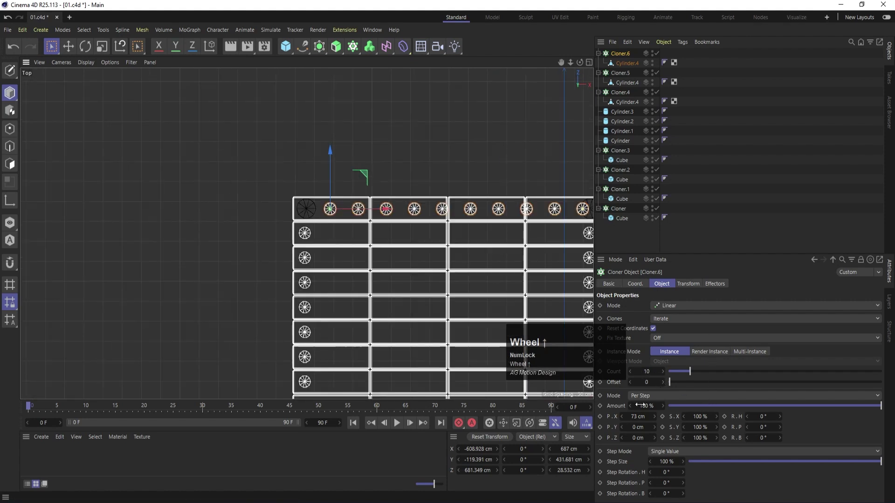
Reduce the Cloner.6 per-step X offset to 68 cm so its cylinders fit between the corner posts
left_click_drag(622, 416, 614, 417)
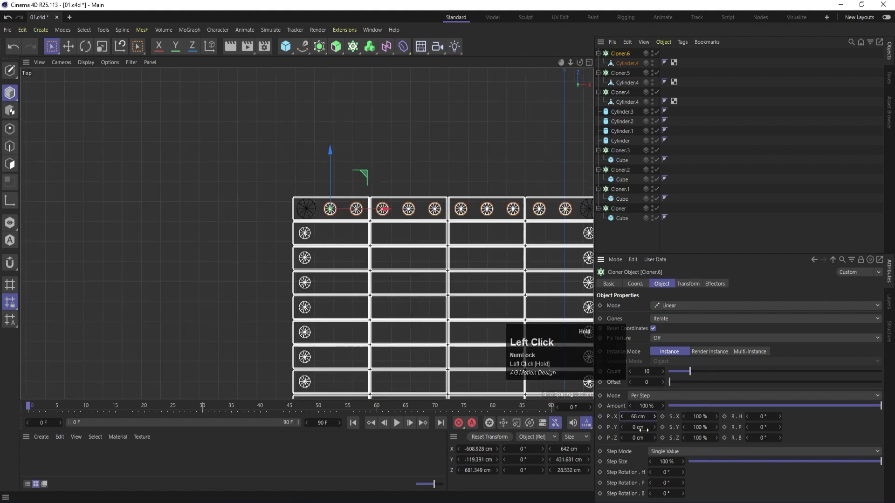
left_click(621, 416)
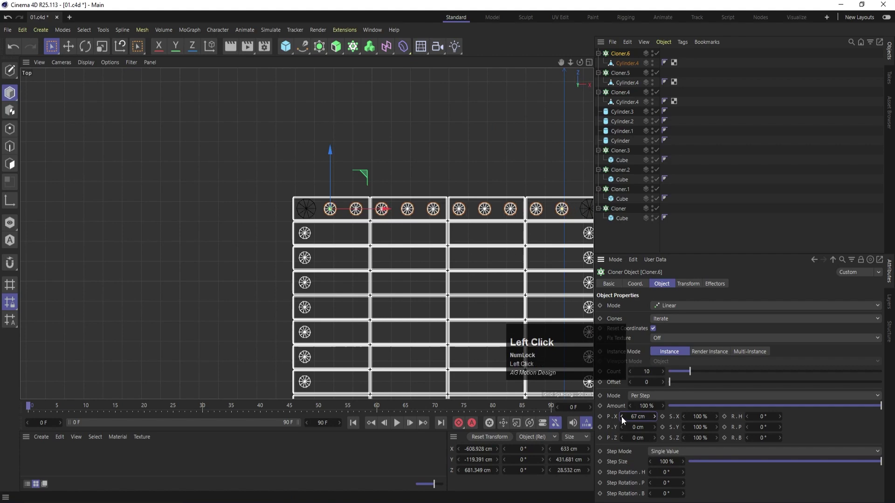
left_click(655, 416)
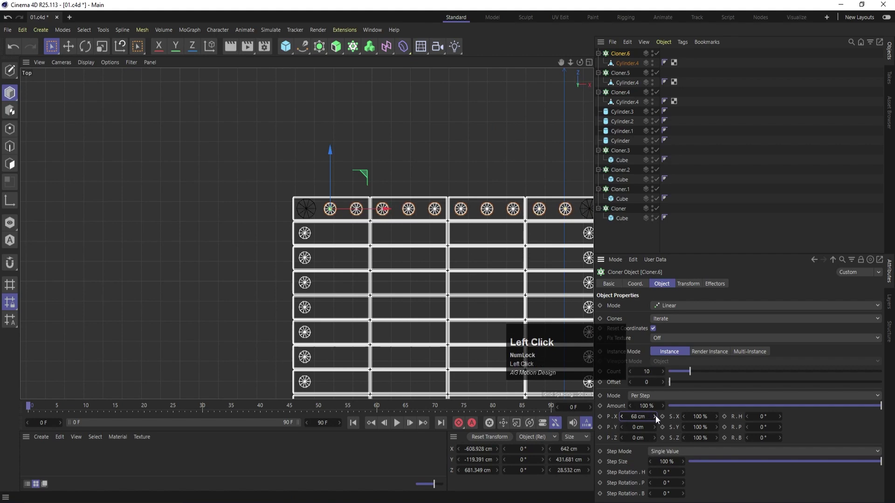
Deselect the cloner and examine the railing rows along the three deck edges in perspective
middle_click(482, 267)
middle_click(220, 182)
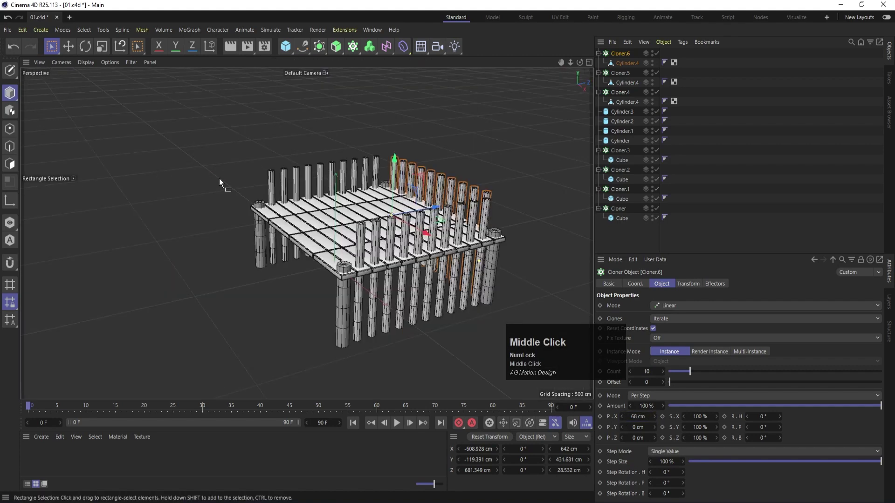
left_click(527, 142)
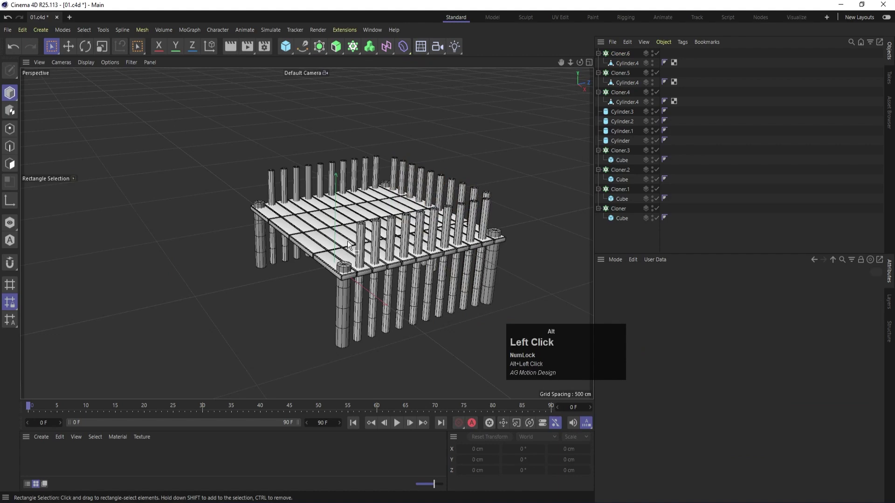
left_click_drag(352, 247, 380, 242, "alt")
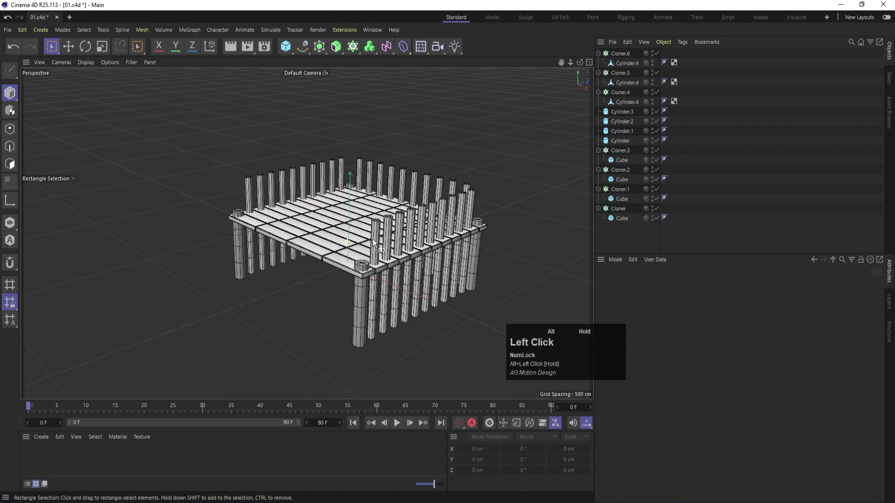
scroll(396, 217, "up", 3)
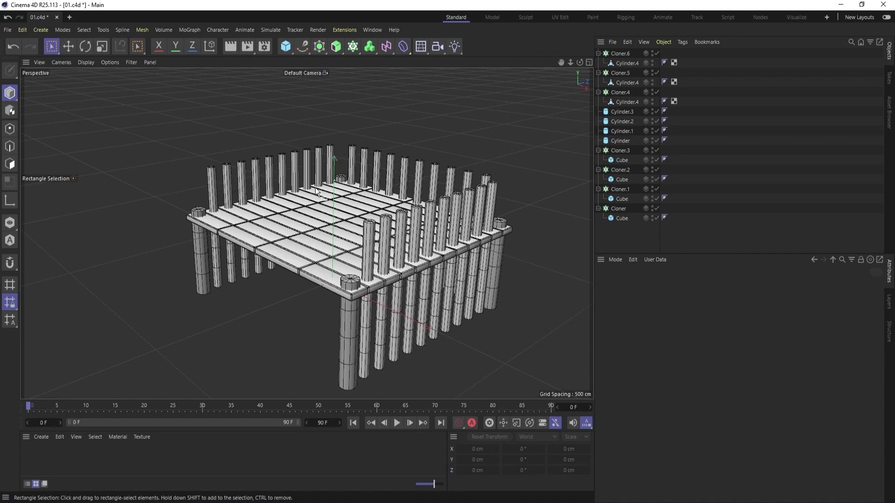
middle_click(437, 128)
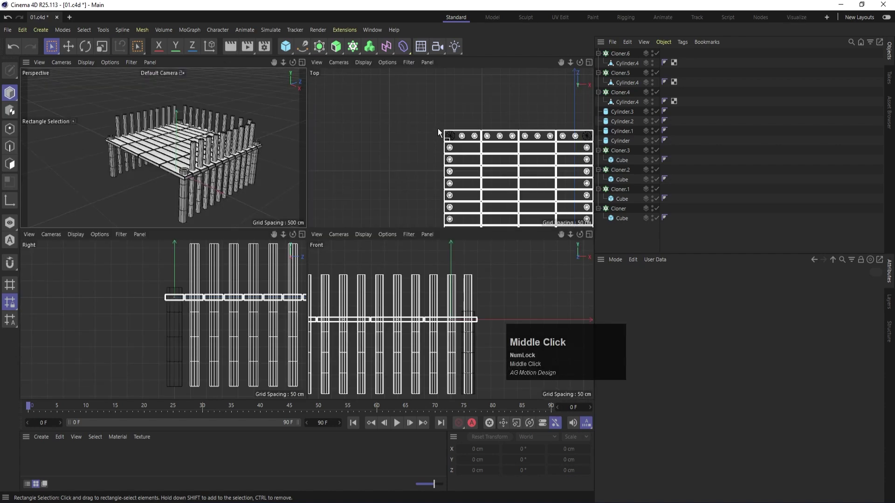
middle_click(204, 120)
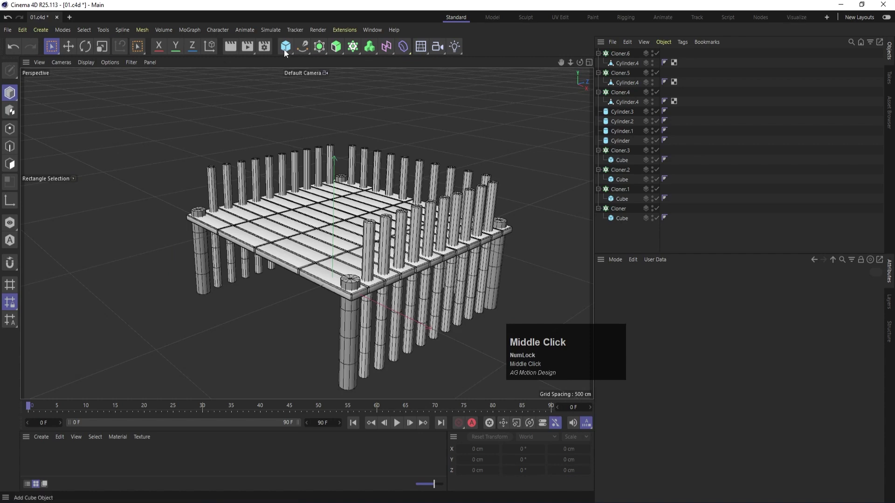
Add a cube and place it over the Cloner.5 railing row at about -669 cm in X and 163 cm in Z
left_click_drag(284, 48, 362, 61)
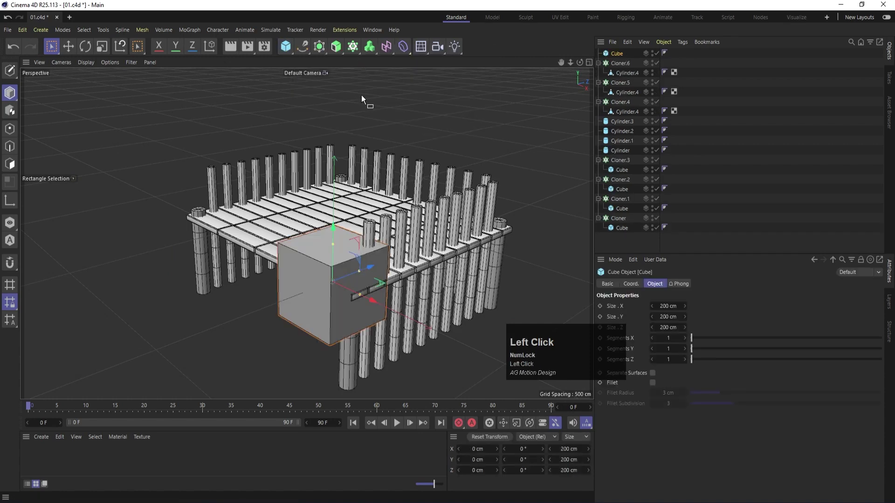
scroll(391, 177, "down", 2)
middle_click(423, 175)
middle_click(423, 175)
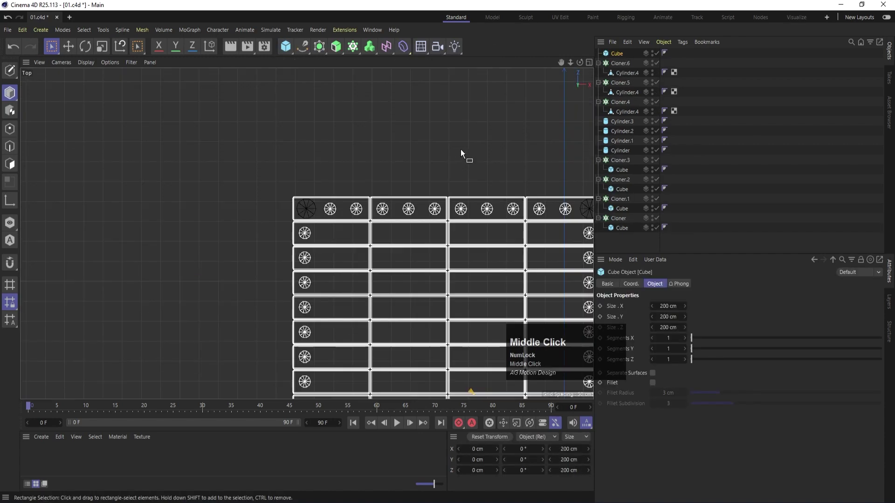
scroll(424, 236, "down", 3)
left_click_drag(519, 298, 411, 246)
scroll(396, 259, "up", 4)
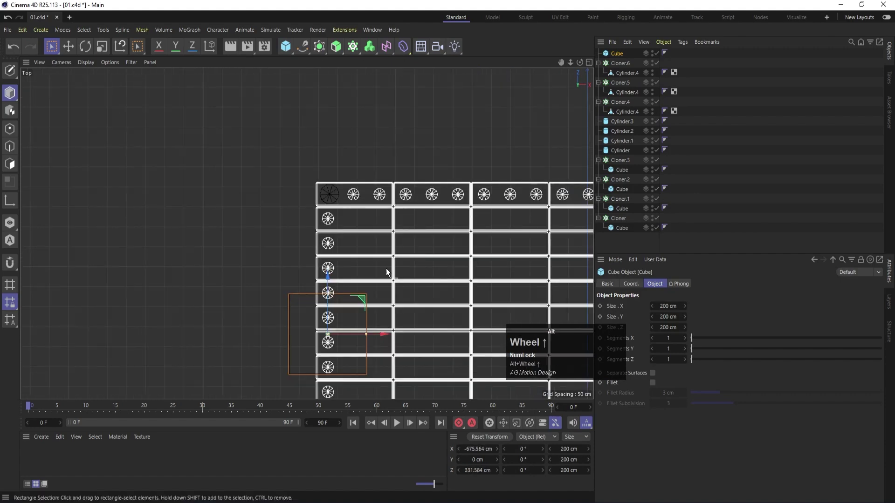
middle_click_drag(345, 324, 419, 138, "alt")
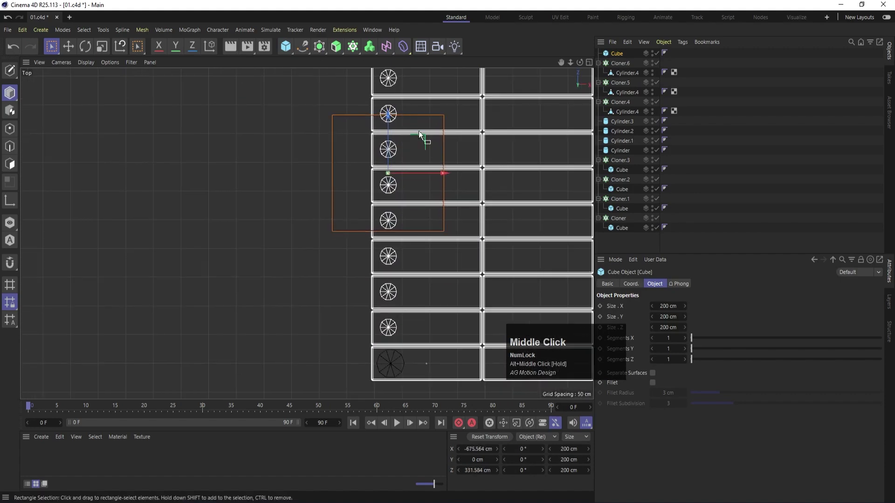
left_click_drag(421, 138, 422, 240)
left_click_drag(424, 271, 424, 238)
Make the cube editable and move its outer-side points inward along X, close to the centre line of the railing cylinders
key("c")
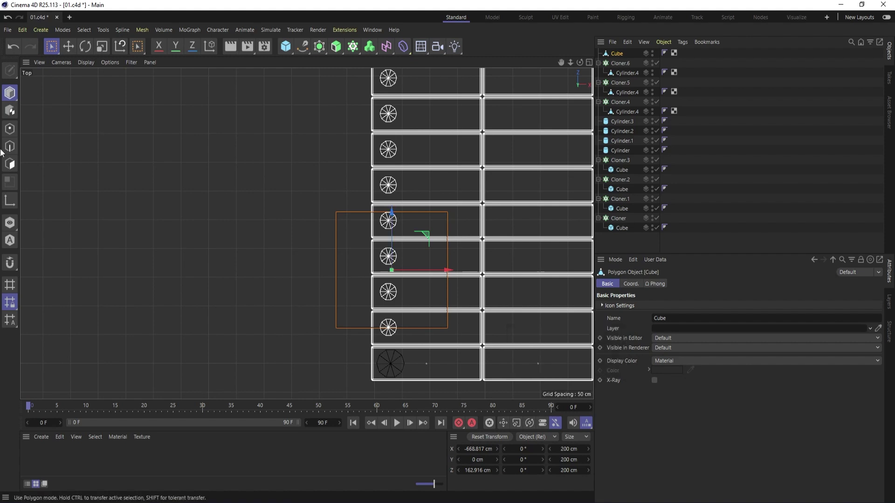
left_click(10, 129)
left_click_drag(56, 49, 85, 77)
left_click_drag(289, 193, 363, 372)
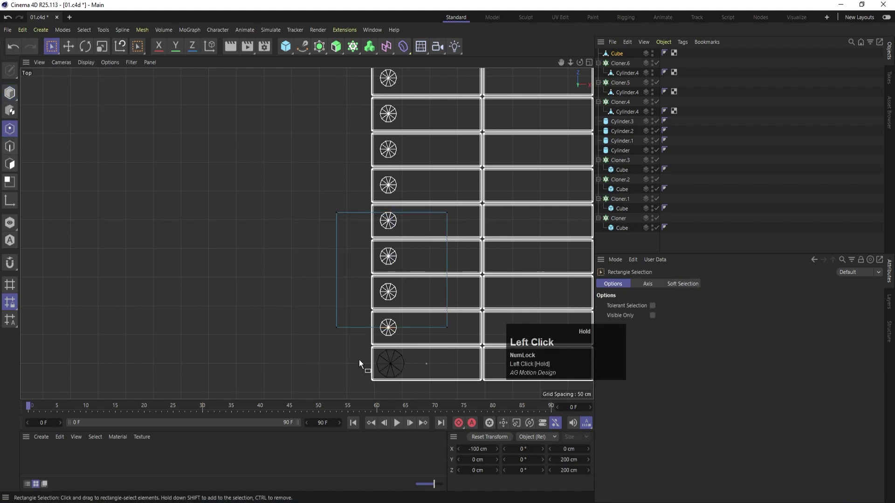
left_click_drag(392, 272, 430, 279)
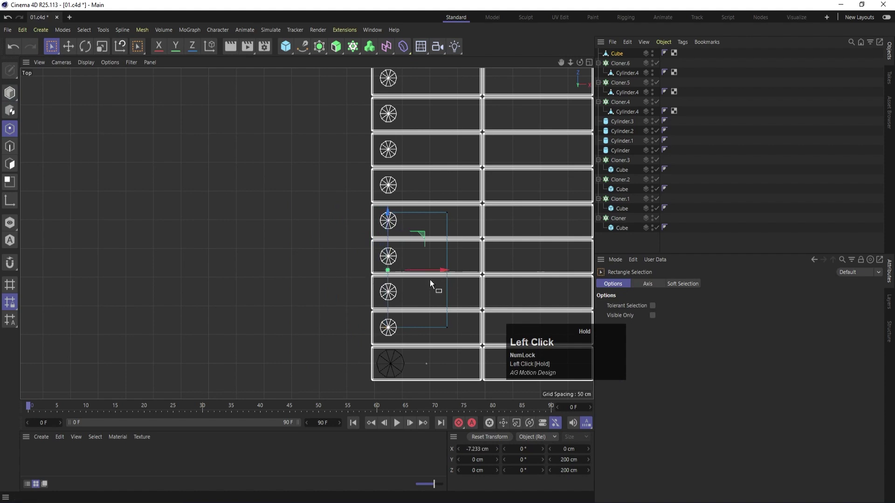
scroll(420, 283, "up", 4)
left_click_drag(354, 242, 389, 242)
Move the cube's inner-side points to about -2.4 cm in X, thinning it to a board about 8 cm thick
scroll(390, 242, "down", 4)
left_click_drag(429, 286, 414, 347)
left_click_drag(414, 253, 408, 167)
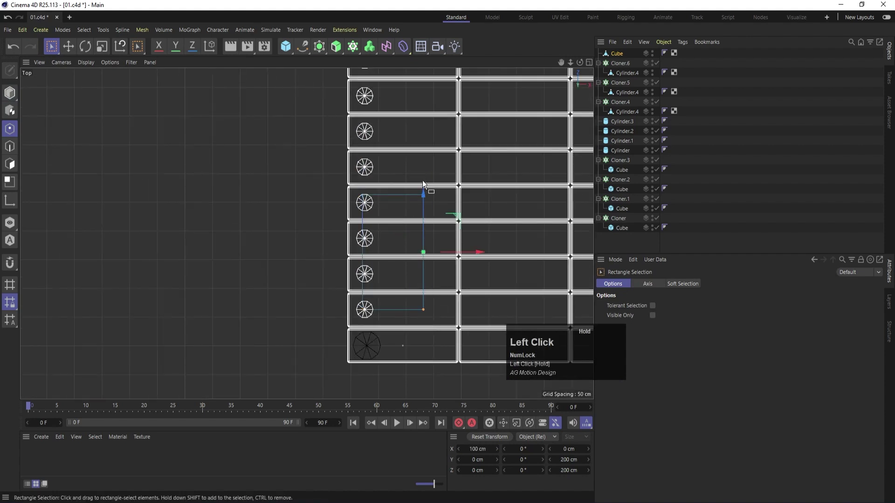
left_click_drag(472, 252, 419, 248)
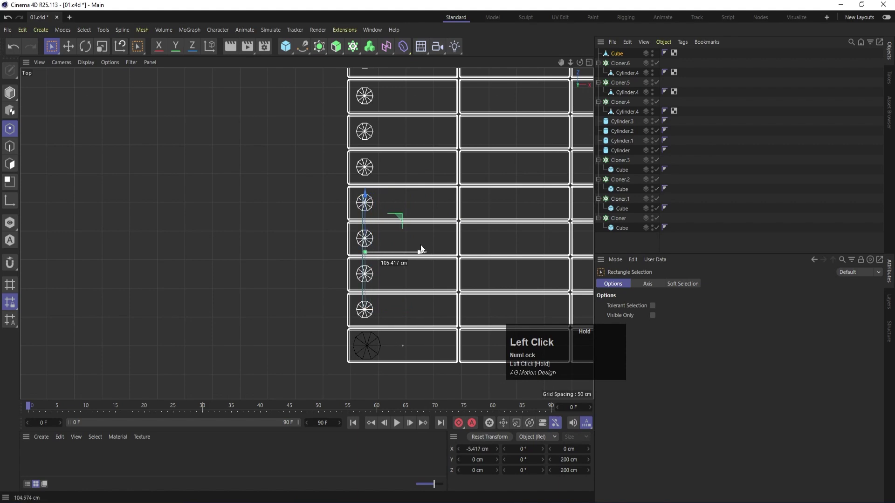
scroll(326, 278, "up", 4)
scroll(466, 208, "up", 2)
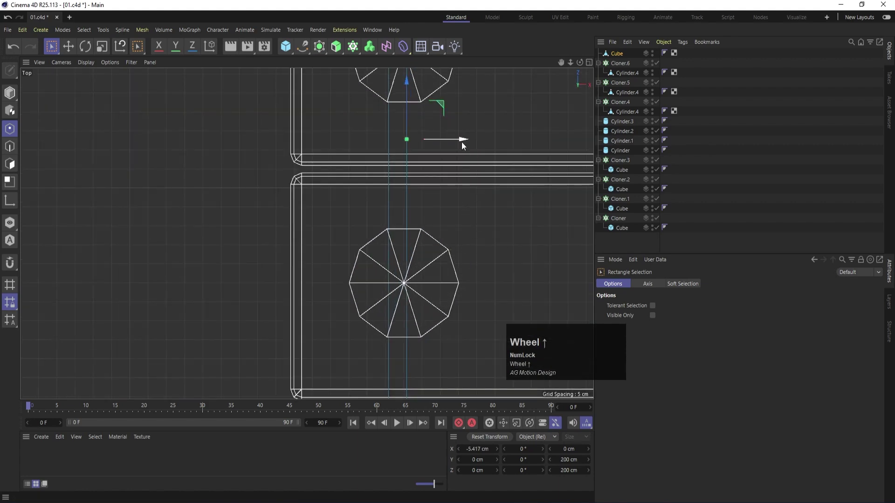
left_click_drag(462, 141, 472, 140)
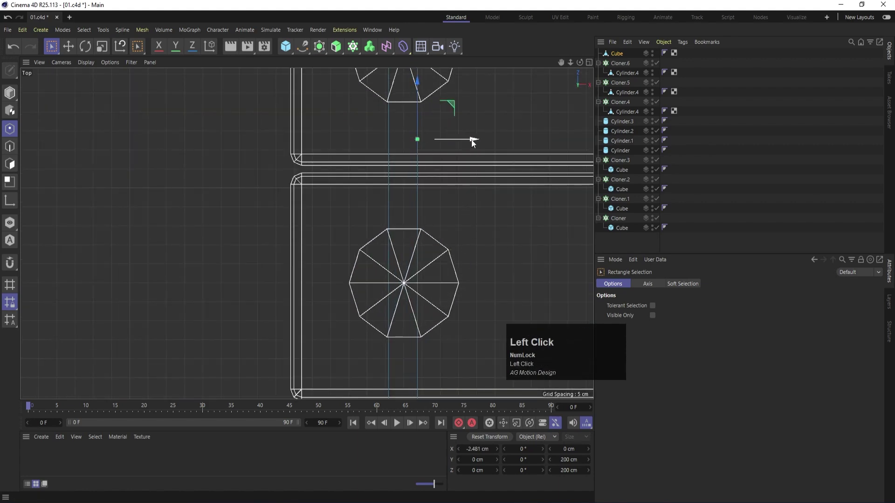
Raise the board's upper and lower points to form a rail about 19.3 cm tall, centred at about 123 cm in Y
middle_click(473, 182)
middle_click(248, 325)
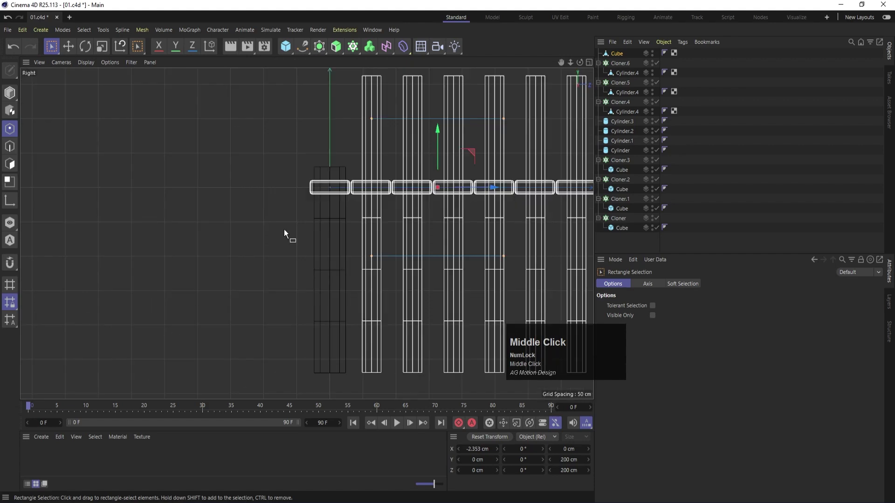
scroll(423, 220, "down", 2)
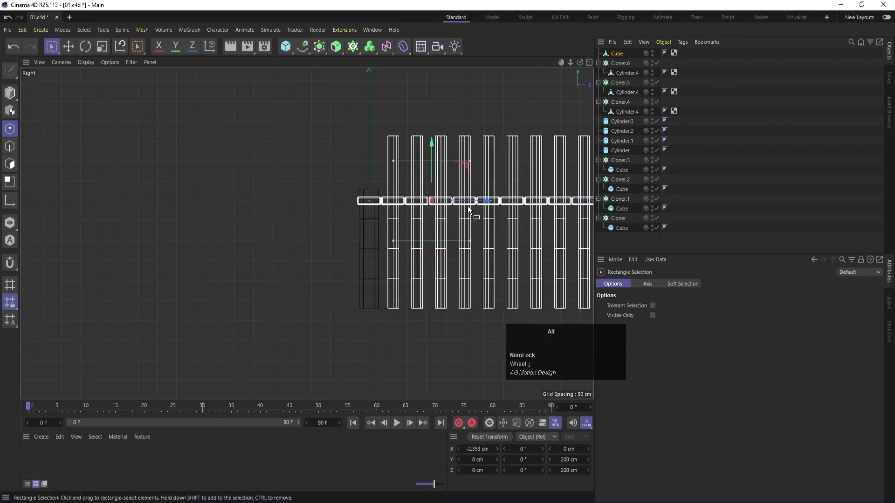
middle_click_drag(468, 206, 348, 231)
left_click_drag(224, 154, 383, 183)
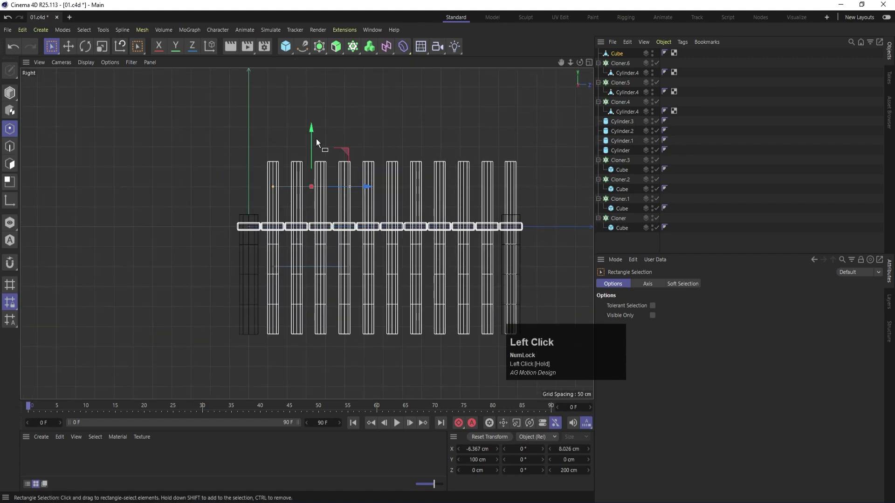
left_click_drag(316, 142, 310, 120)
left_click_drag(224, 262, 410, 304)
left_click_drag(309, 211, 320, 126)
Extend the rail's far-end points along the railing row to about 463.5 cm in Z, ending at the last cylinder
left_click_drag(379, 211, 354, 168)
left_click_drag(406, 176, 566, 179)
middle_click(510, 143)
middle_click(224, 143)
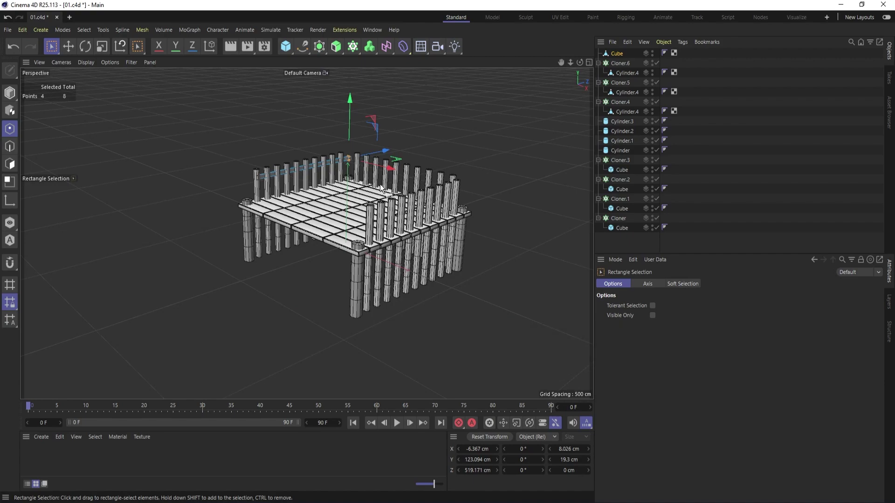
scroll(346, 147, "up", 8)
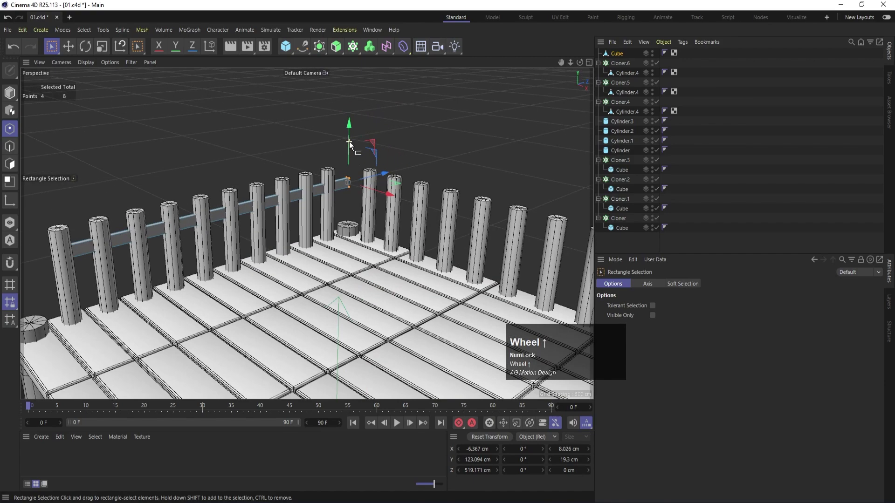
mouse_move(323, 219)
left_mouse_down("alt")
mouse_move(334, 234)
mouse_move(301, 235)
mouse_move(328, 233)
left_mouse_up("alt")
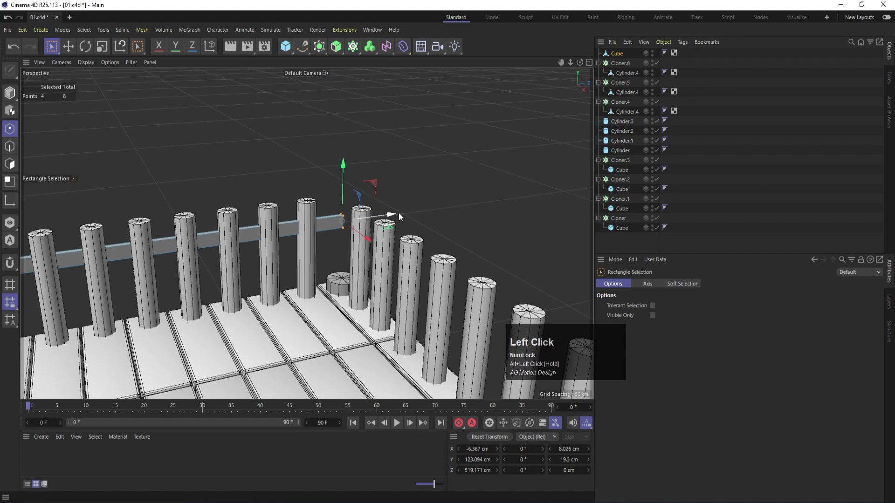
left_click_drag(395, 213, 357, 223)
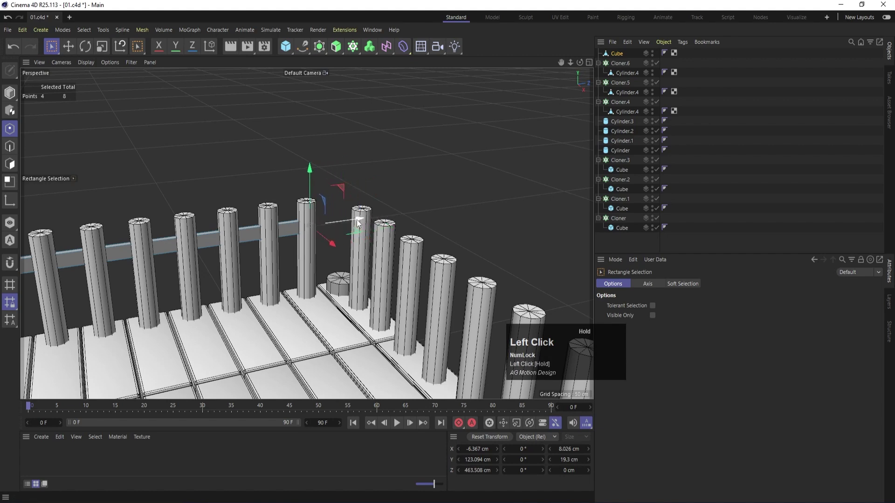
Return to Model mode and duplicate the finished rail
scroll(358, 222, "down", 5)
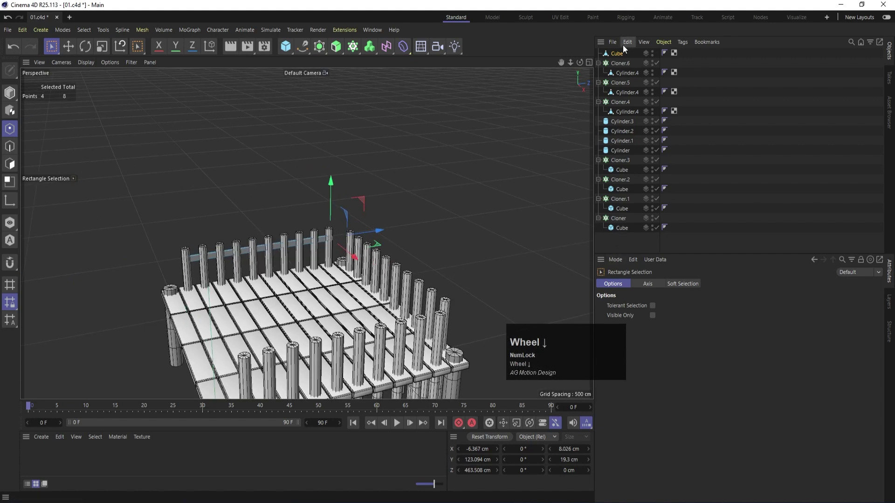
left_click(10, 92)
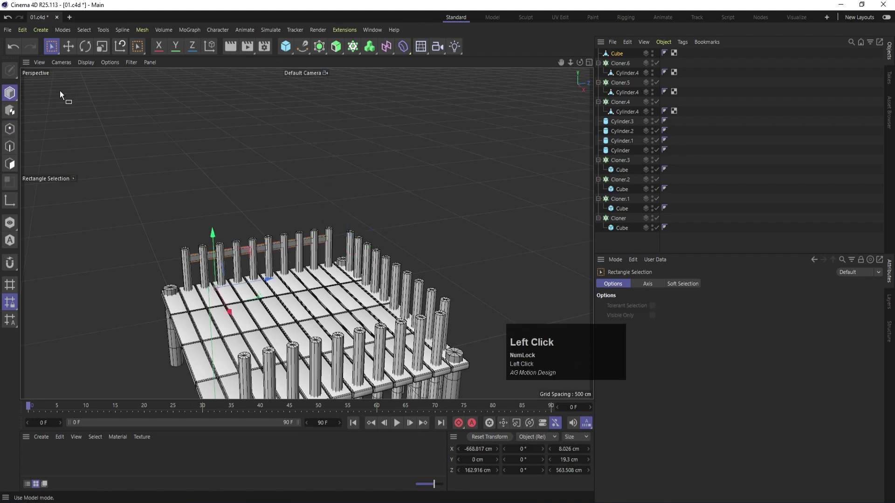
left_click(617, 55)
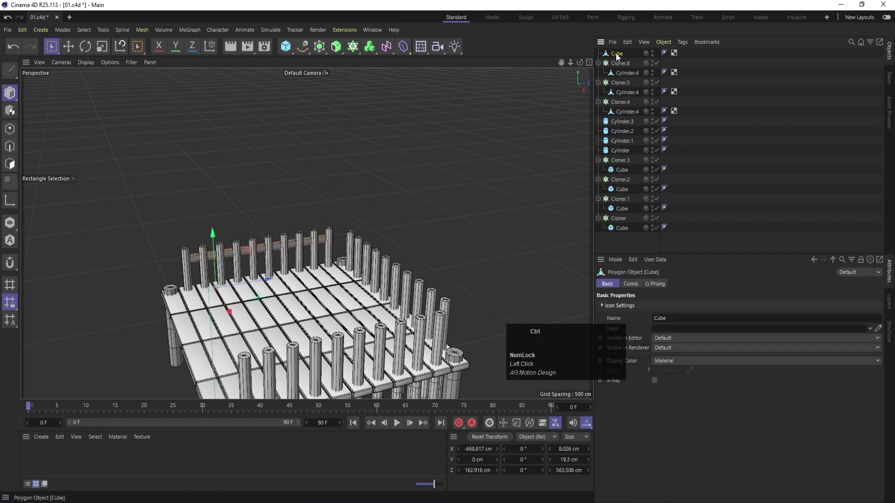
left_click_drag(617, 55, 617, 51, "ctrl")
Move the duplicate rail along X to about 71.5 cm, centred on the cylinder row at the opposite deck edge
middle_click(414, 108)
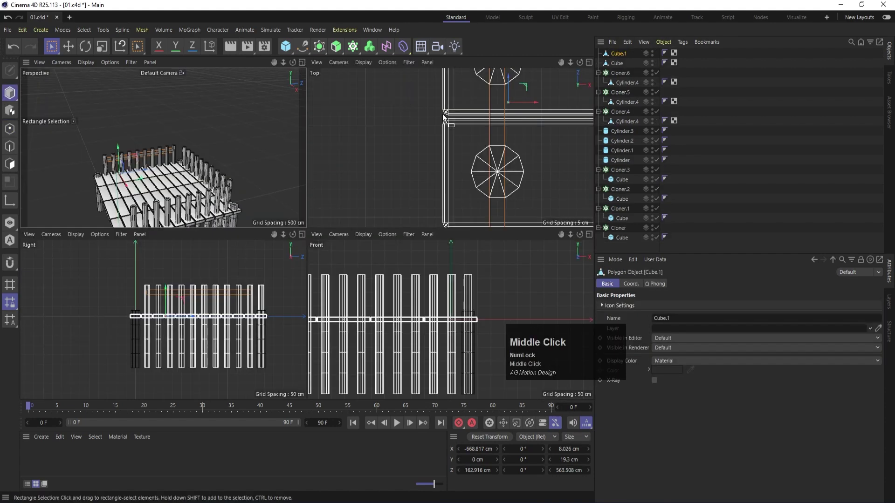
middle_click(414, 108)
scroll(437, 199, "down", 6)
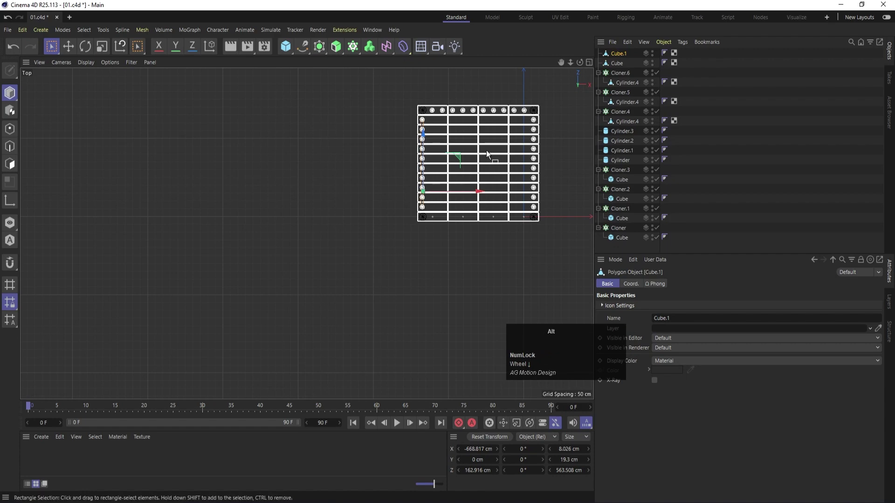
middle_click_drag(486, 150, 398, 217, "alt")
left_click_drag(377, 227, 484, 224)
scroll(466, 206, "up", 10, "alt")
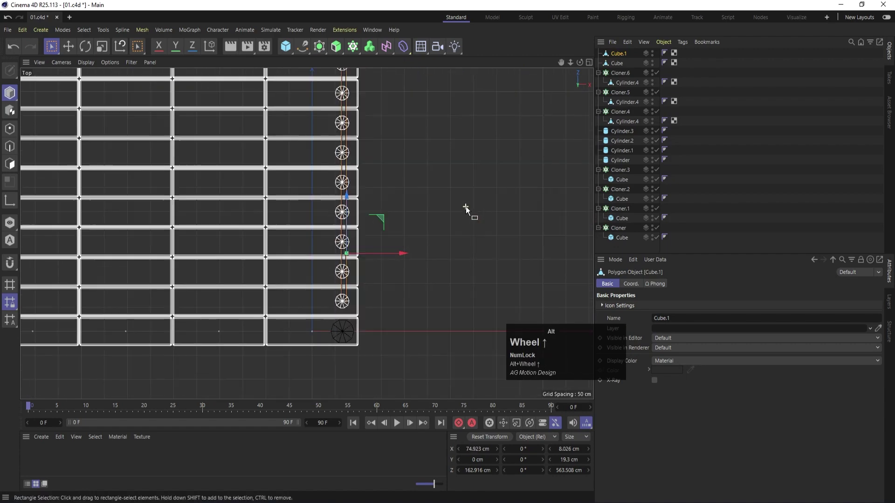
left_click_drag(311, 284, 308, 285)
middle_click(462, 136)
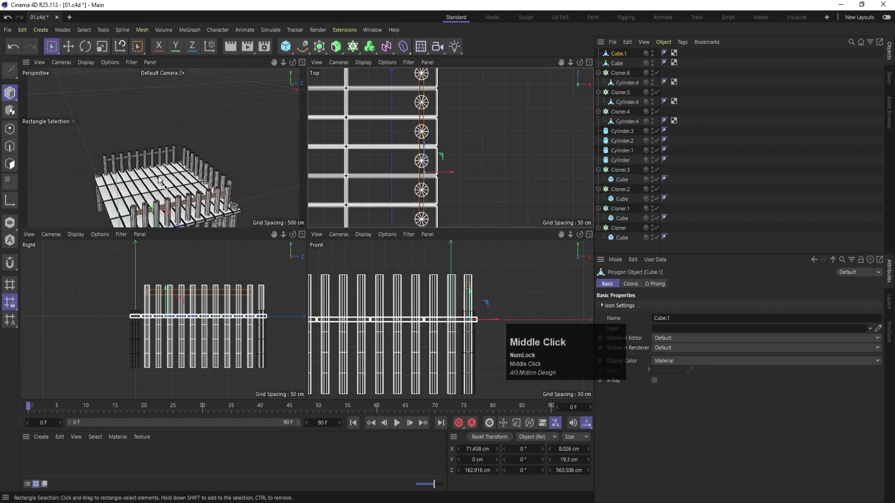
middle_click(158, 177)
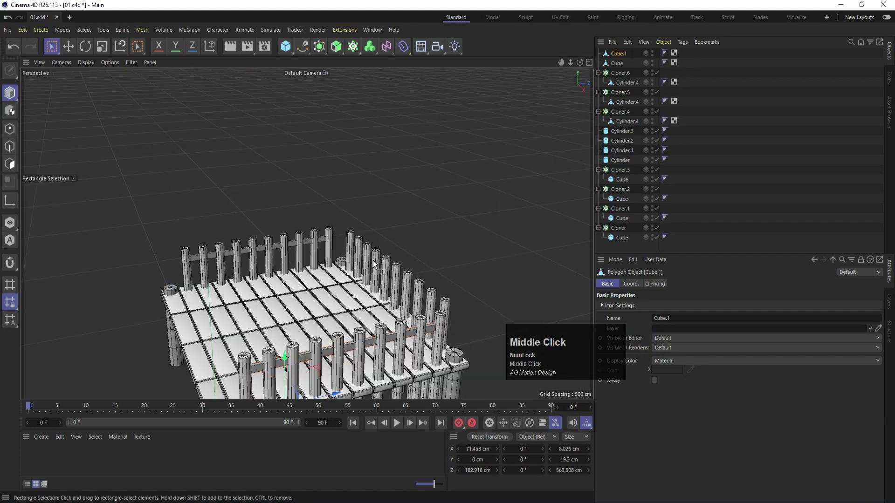
Duplicate the second rail and set the copy's heading rotation to 90°
left_click_drag(615, 53, 608, 51, "ctrl")
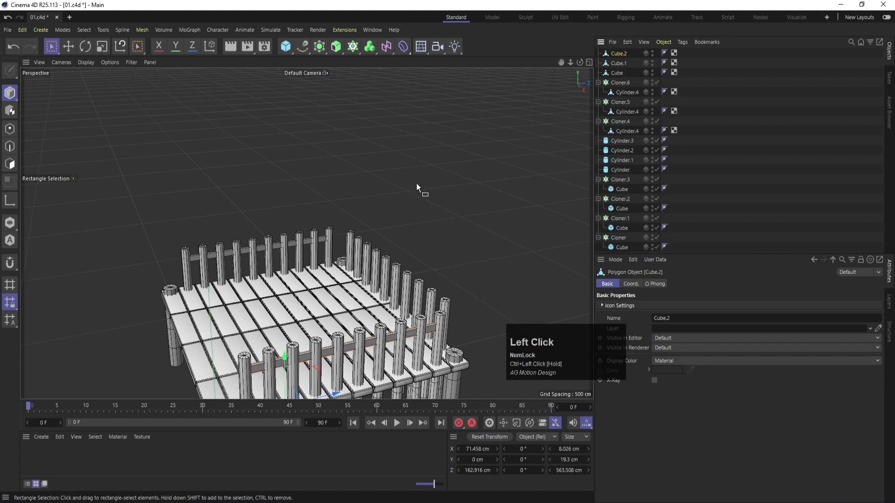
left_click(630, 284)
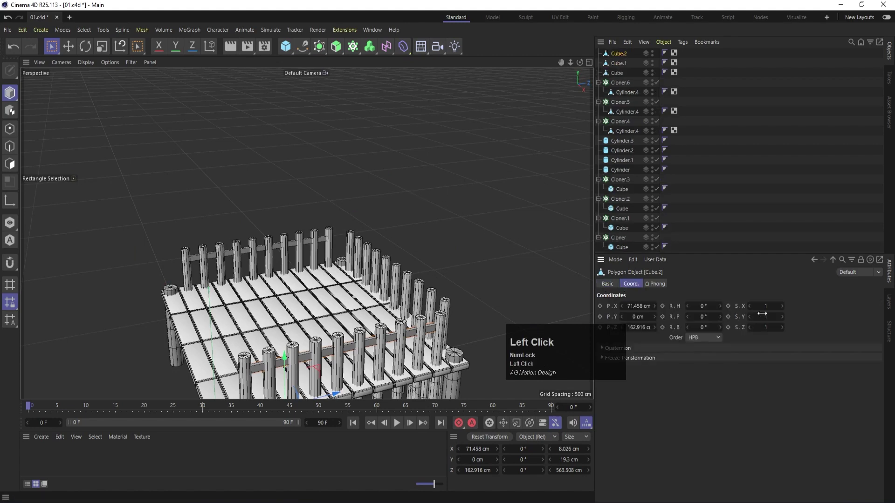
left_click_drag(702, 307, 721, 317)
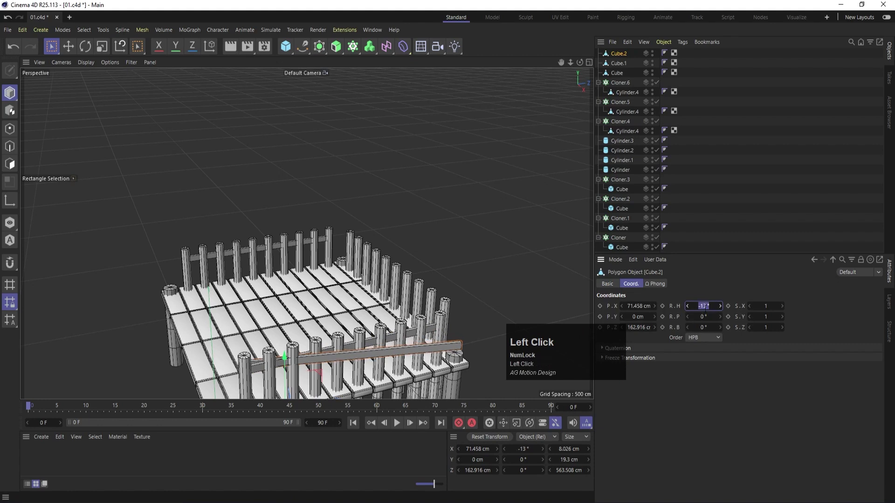
type("90")
key("Return")
Move the rotated rail onto the third edge's cylinder row, at about -105 cm in X and 687.7 cm in Z
middle_click(403, 240)
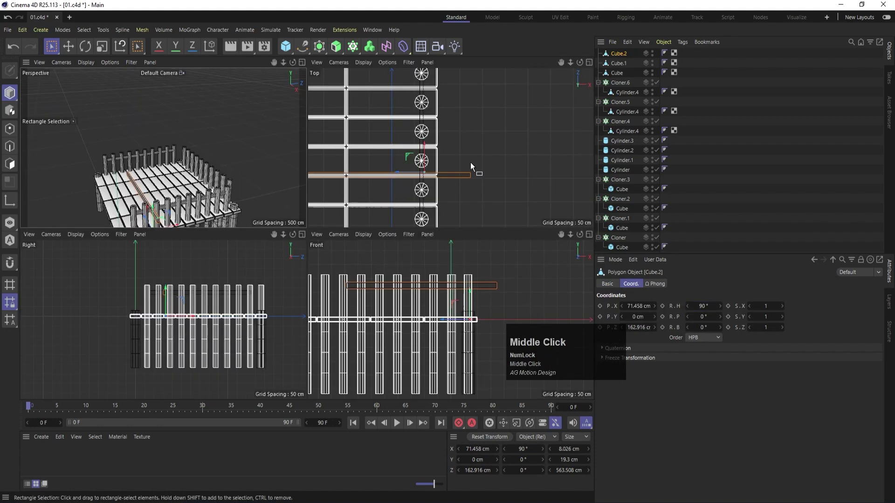
middle_click(471, 162)
scroll(371, 312, "down", 3)
scroll(371, 313, "down", 3)
left_click_drag(298, 268, 242, 96)
scroll(257, 106, "up", 5, "alt")
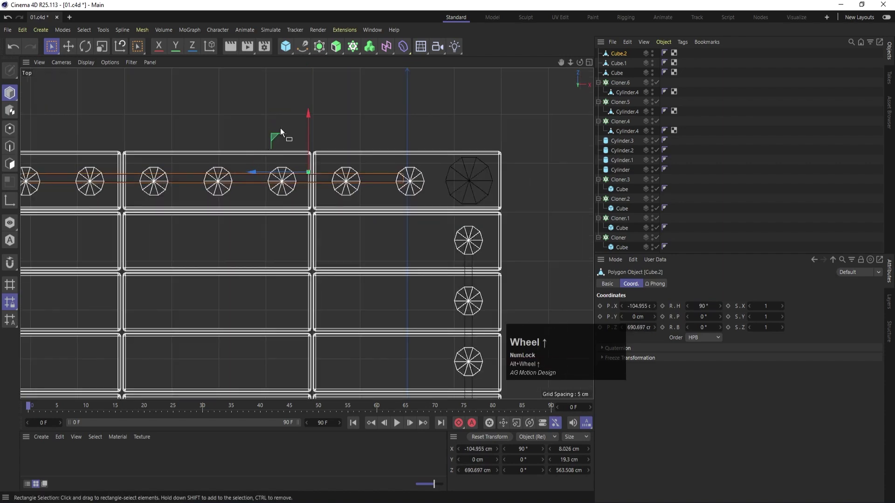
left_click_drag(309, 113, 307, 115)
scroll(311, 202, "down", 3)
scroll(280, 203, "down", 2)
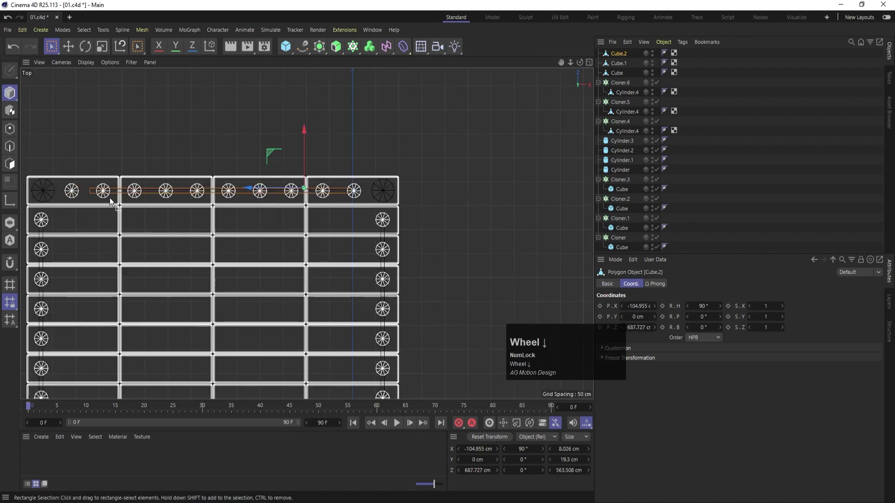
Extend the third rail's far-end points to about 503.6 cm in local Z, reaching the last cylinder before the corner post
middle_click_drag(110, 197, 282, 209, "alt")
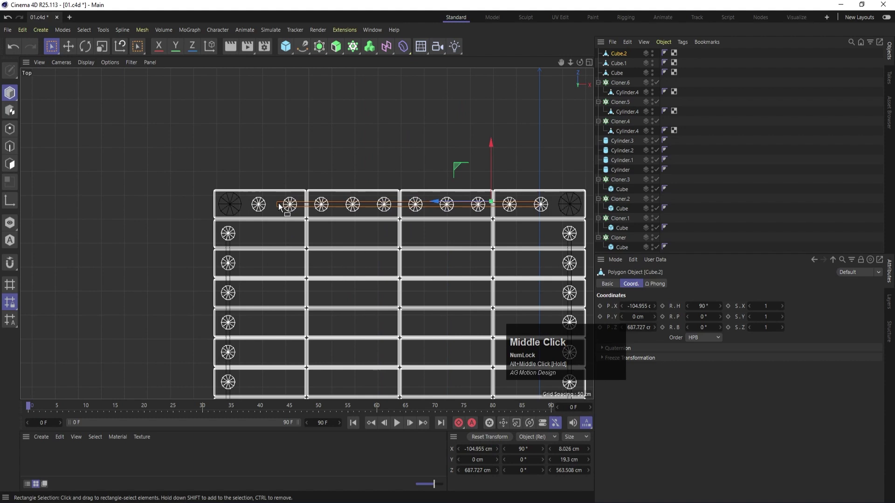
left_click(10, 129)
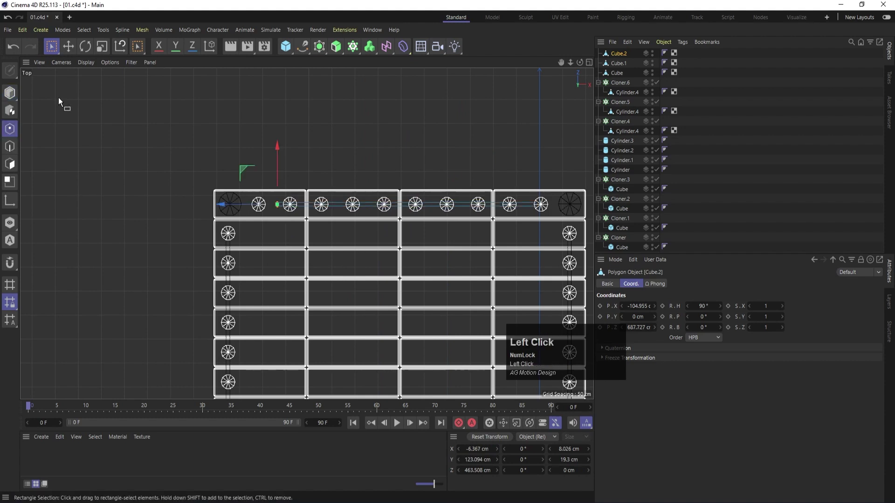
left_click(56, 52)
left_click_drag(56, 51, 87, 78)
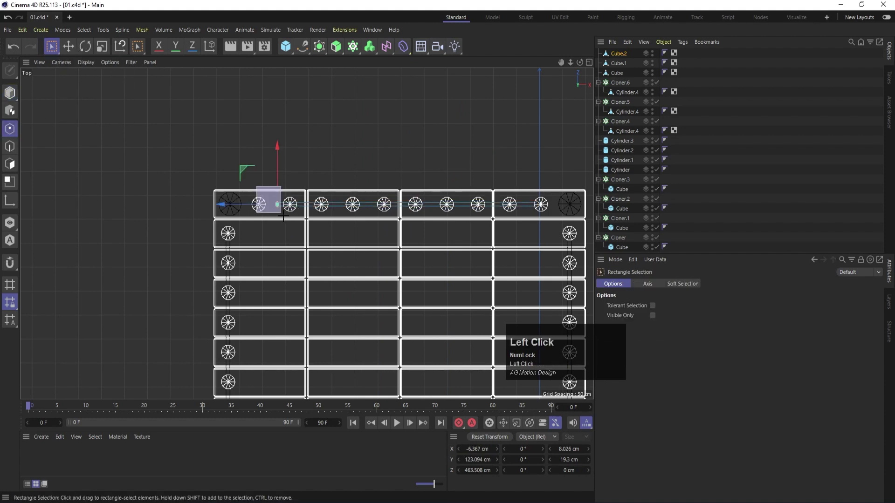
left_click_drag(283, 215, 247, 236)
scroll(226, 194, "up", 4, "alt")
scroll(287, 259, "down", 6)
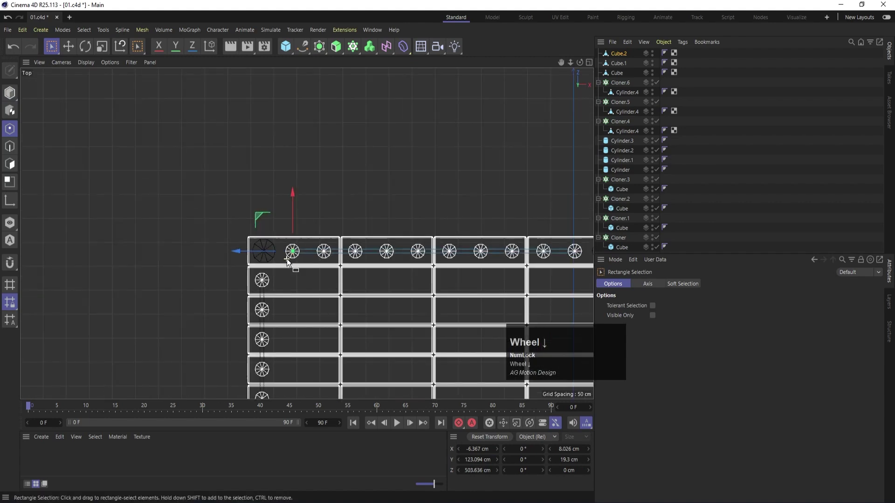
Extend the third rail's other end points to the row's opposite end cylinder, making it about 611.5 cm long, and deselect it
left_click_drag(519, 271, 468, 202)
scroll(501, 248, "up", 10)
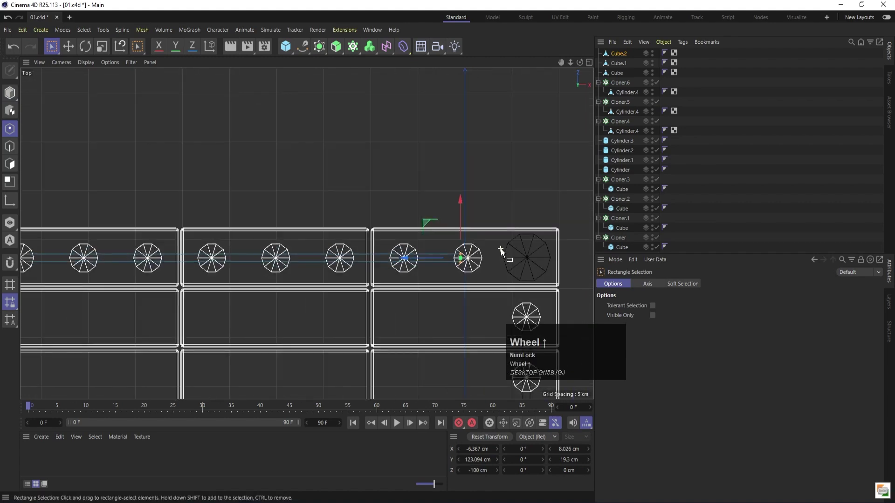
left_click_drag(363, 268, 378, 269)
left_click(11, 94)
middle_click(340, 149)
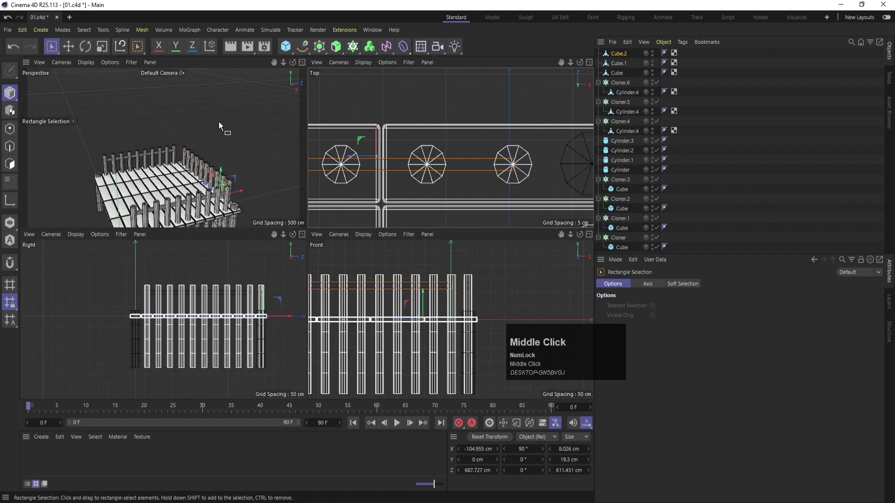
middle_click(219, 121)
left_click(344, 131)
scroll(328, 197, "down", 3)
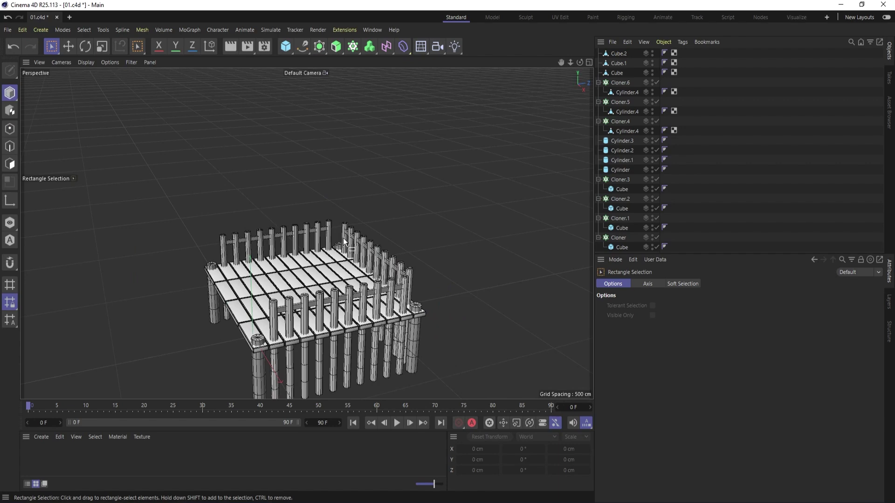
scroll(343, 238, "down", 2)
left_click_drag(343, 238, 292, 278, "alt")
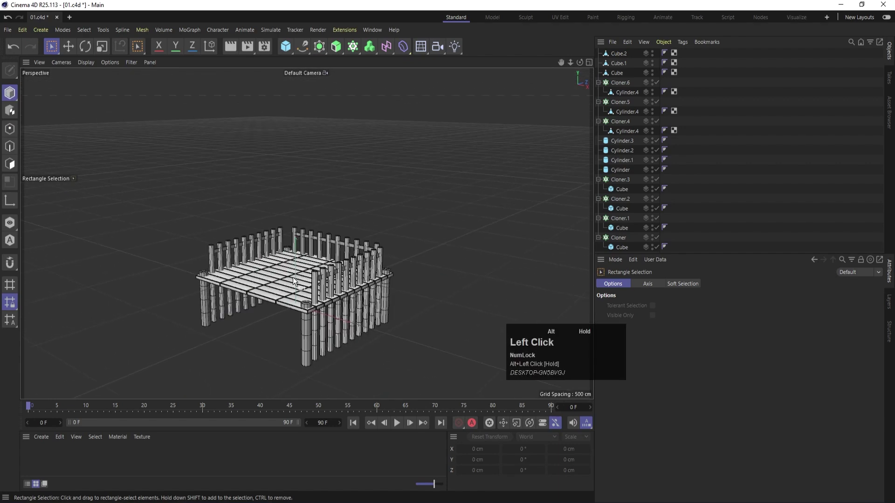
middle_click_drag(284, 221, 334, 171, "alt")
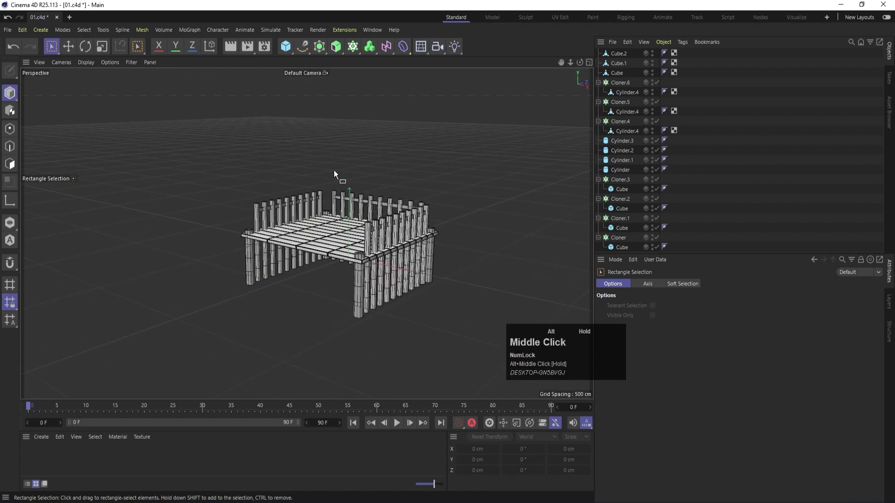
scroll(331, 254, "up", 2)
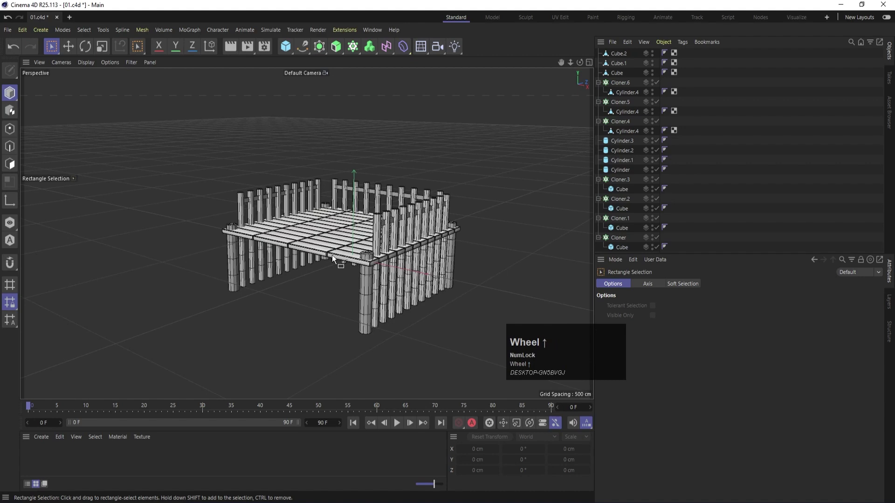